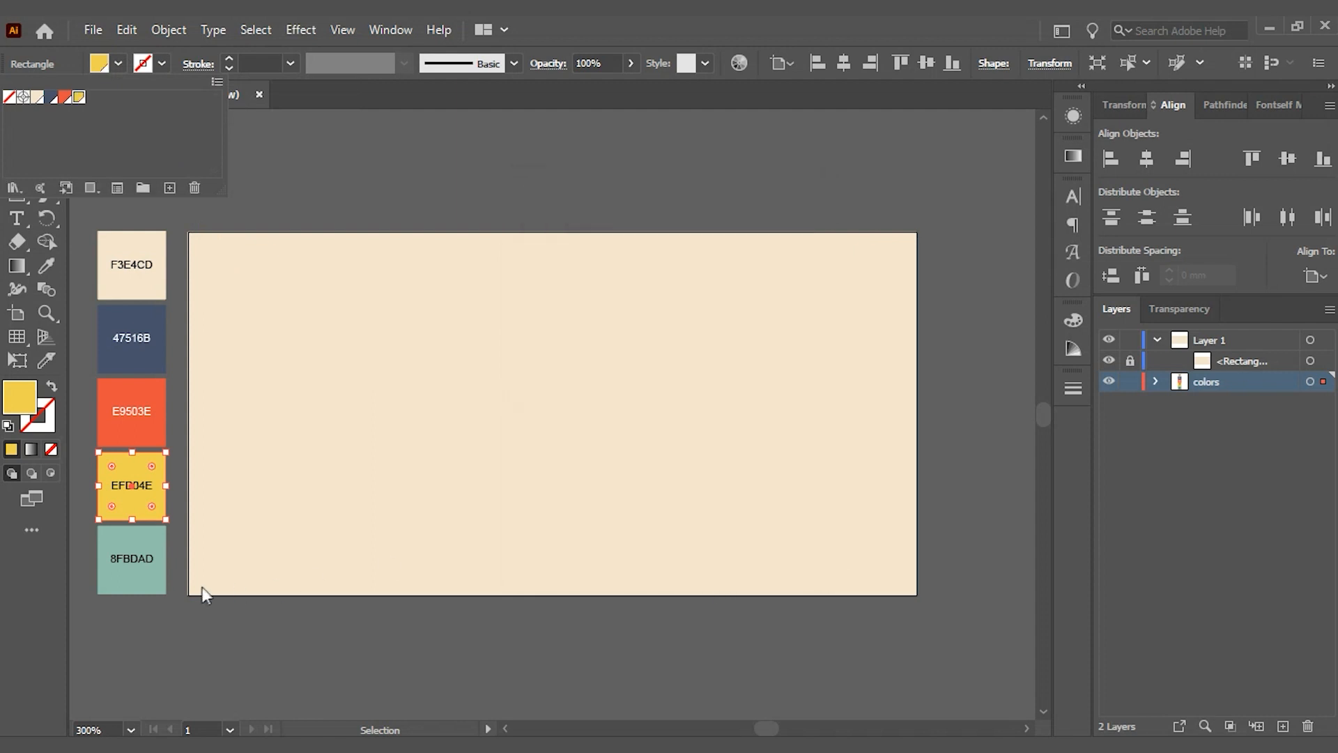
Save the green 8FBDAD fill as a new color swatch.
left_click(169, 188)
key("Return")
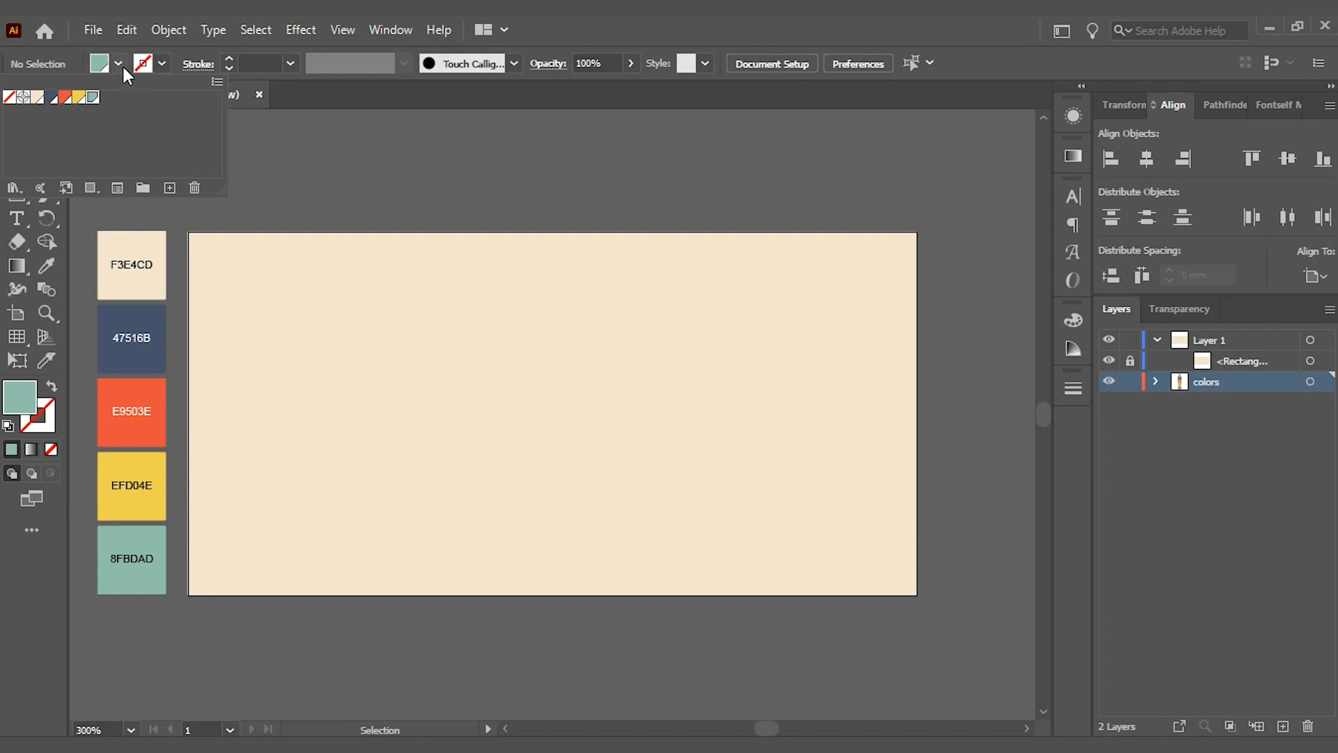
left_click(123, 66)
Lock the colors layer that holds the palette squares.
left_click_drag(181, 324, 506, 300)
key("ctrl+plus")
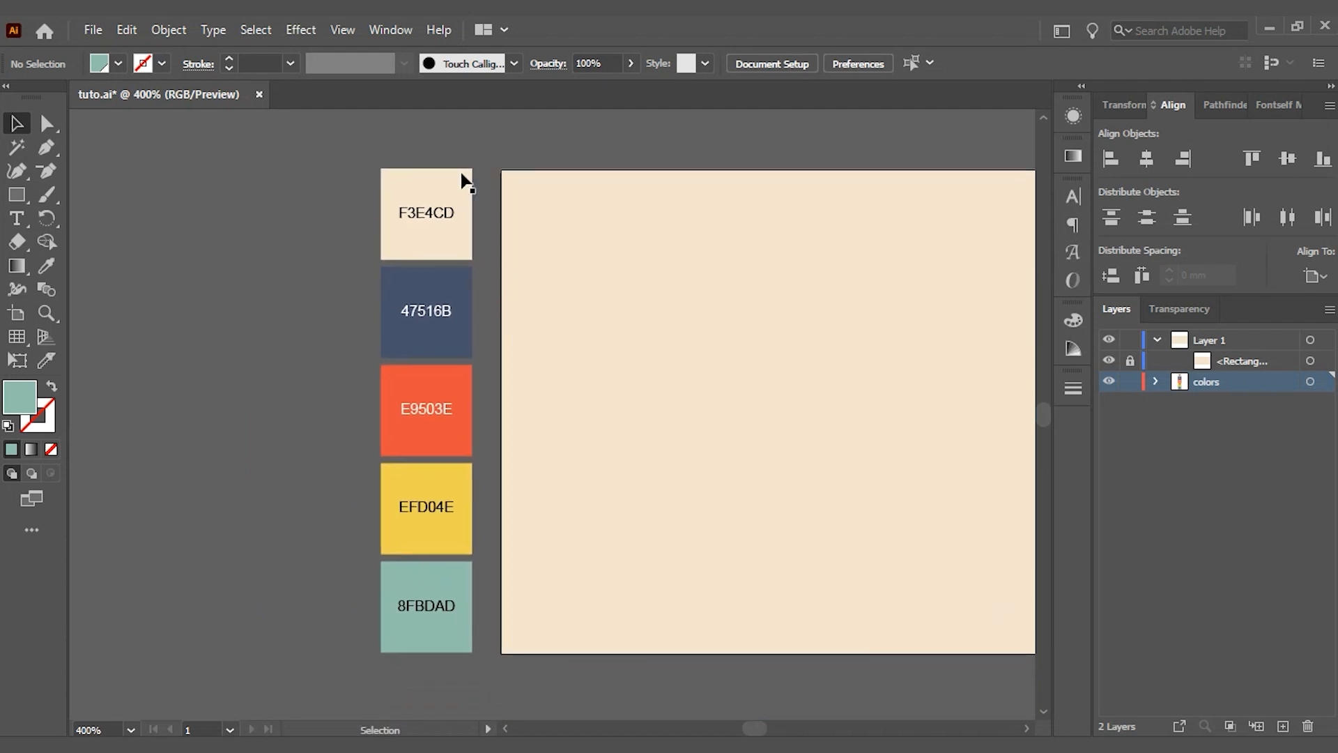
left_click(1130, 381)
key("ctrl+0")
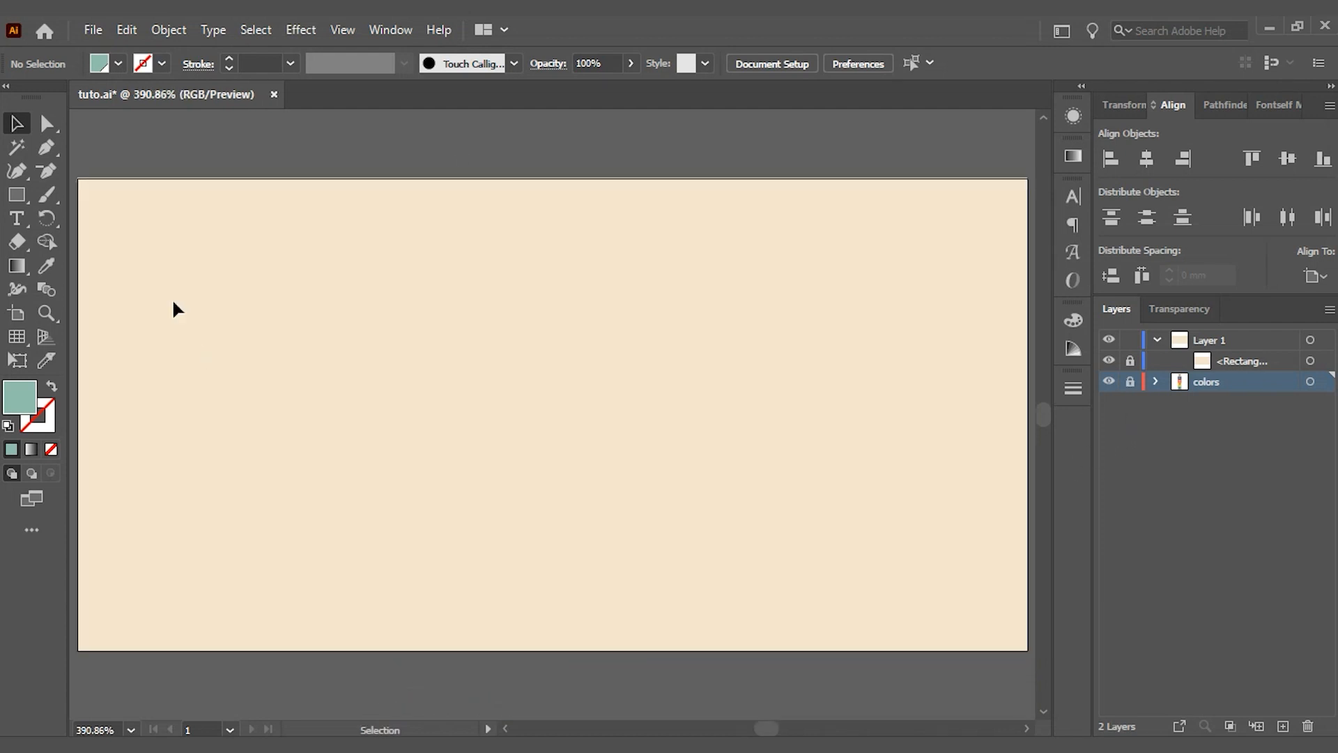
Add the text "Retro" in the script font at the artboard's center and scale it up to about 207 pt.
left_click(25, 218)
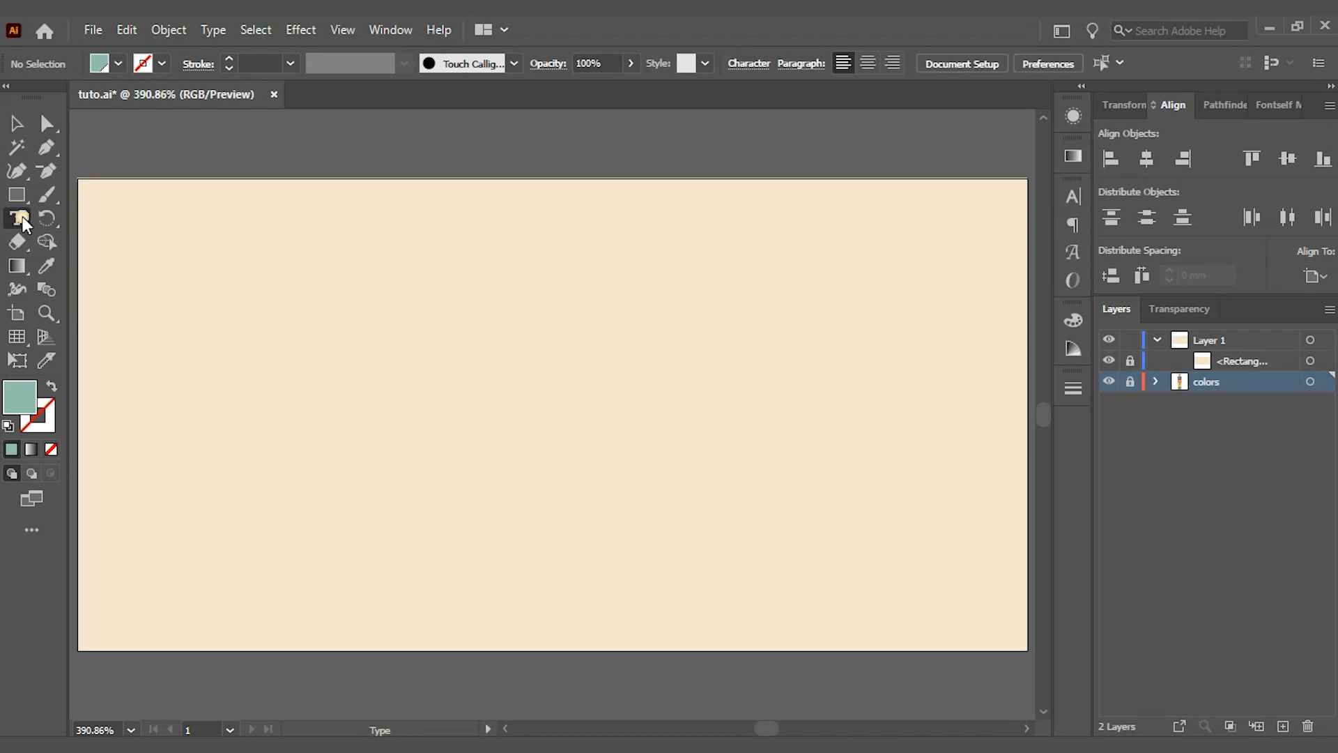
left_click(547, 416)
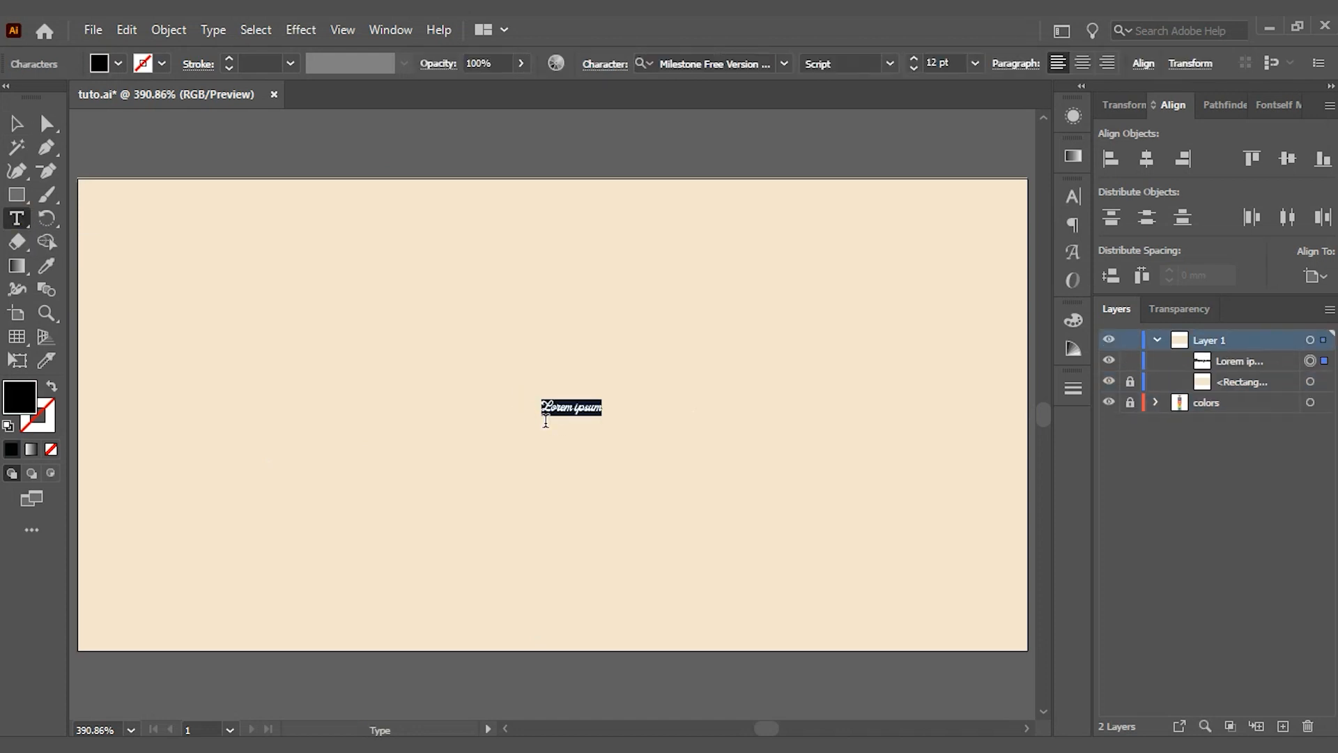
type("Retro")
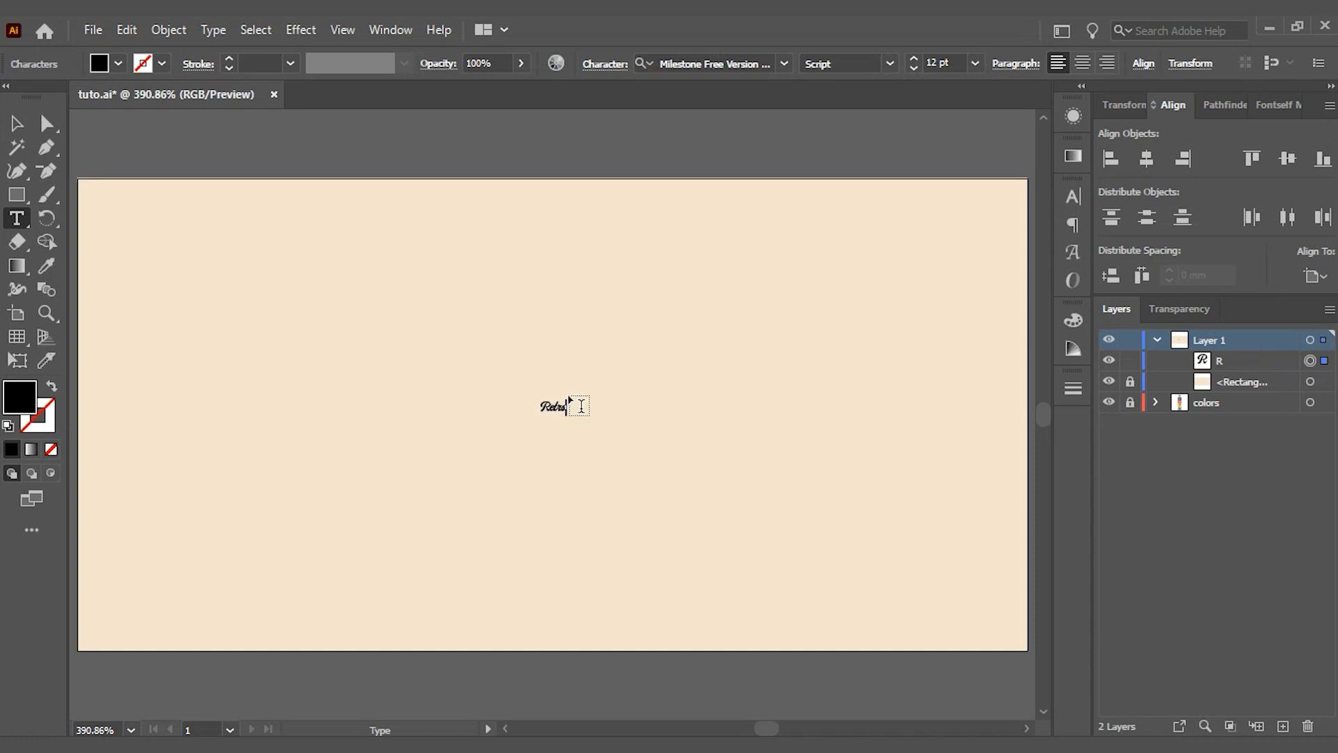
left_click(17, 124)
left_click_drag(569, 399, 781, 265)
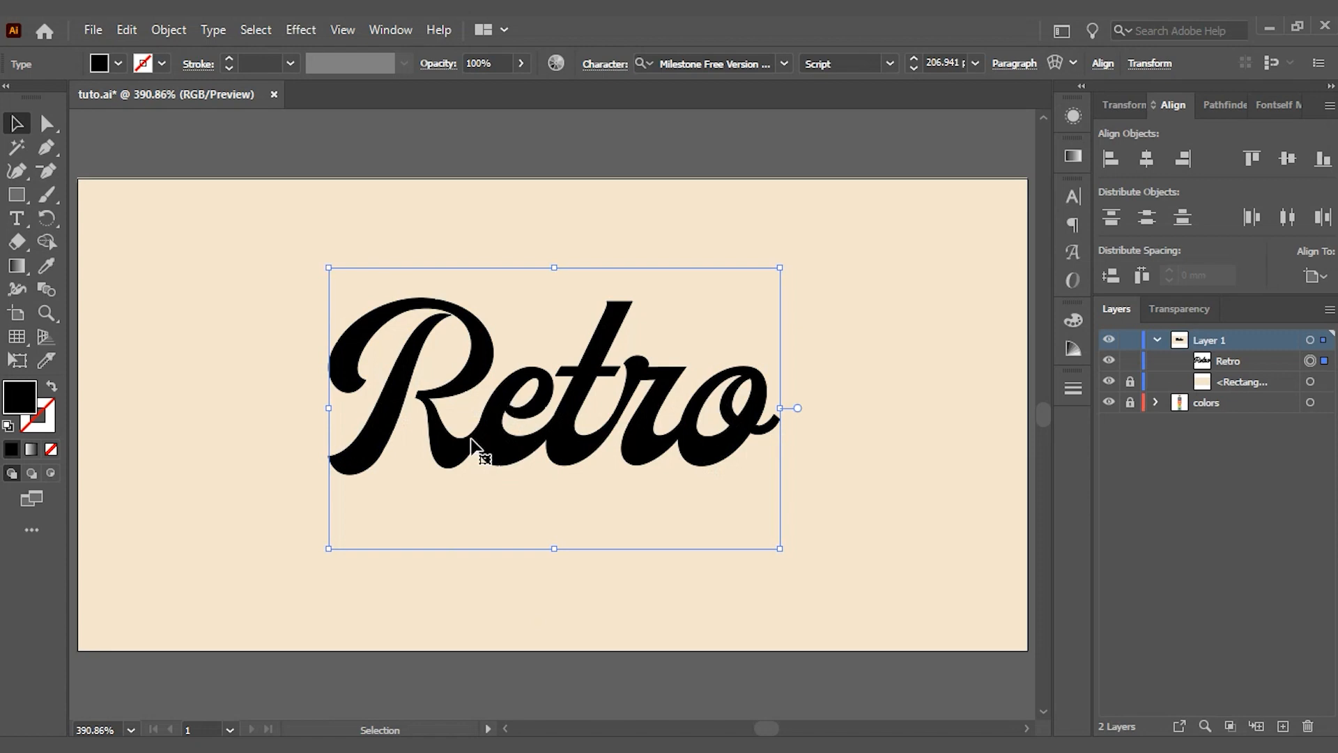
Convert the "Retro" text to outlines.
right_click(561, 421)
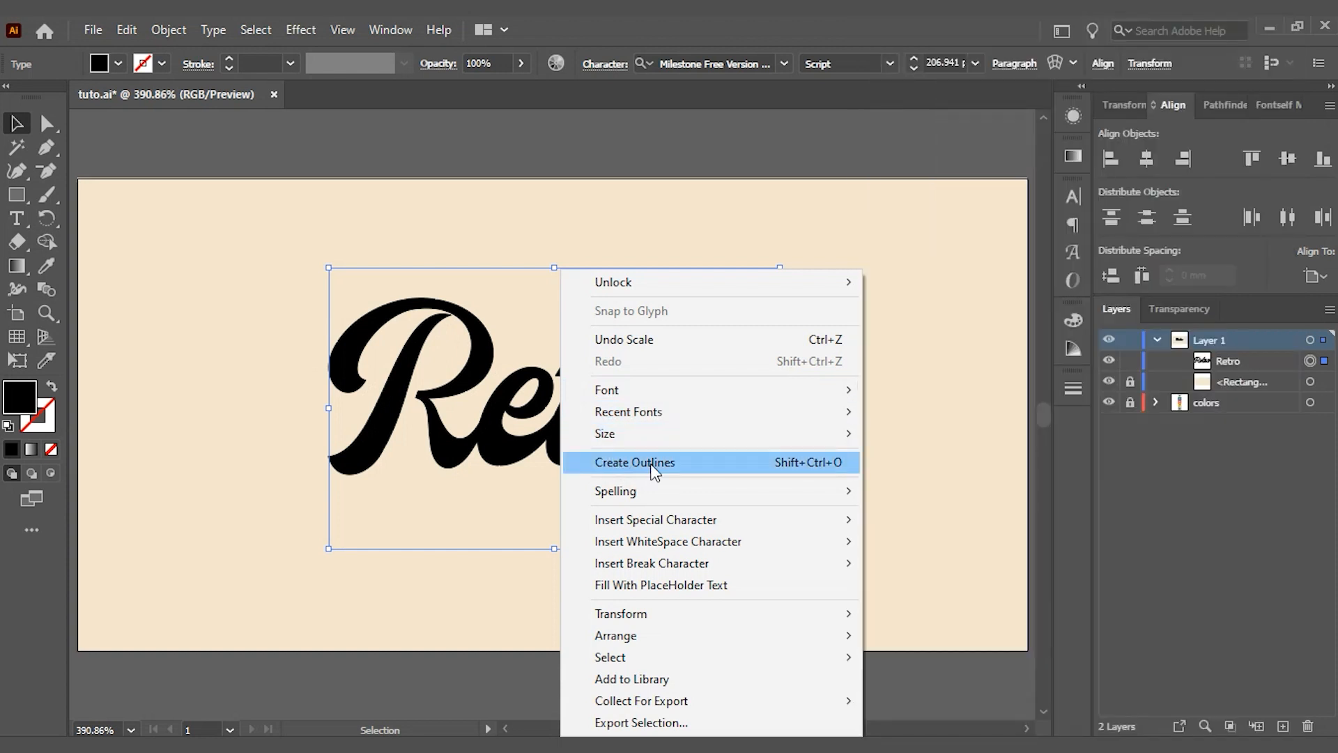
left_click(227, 35)
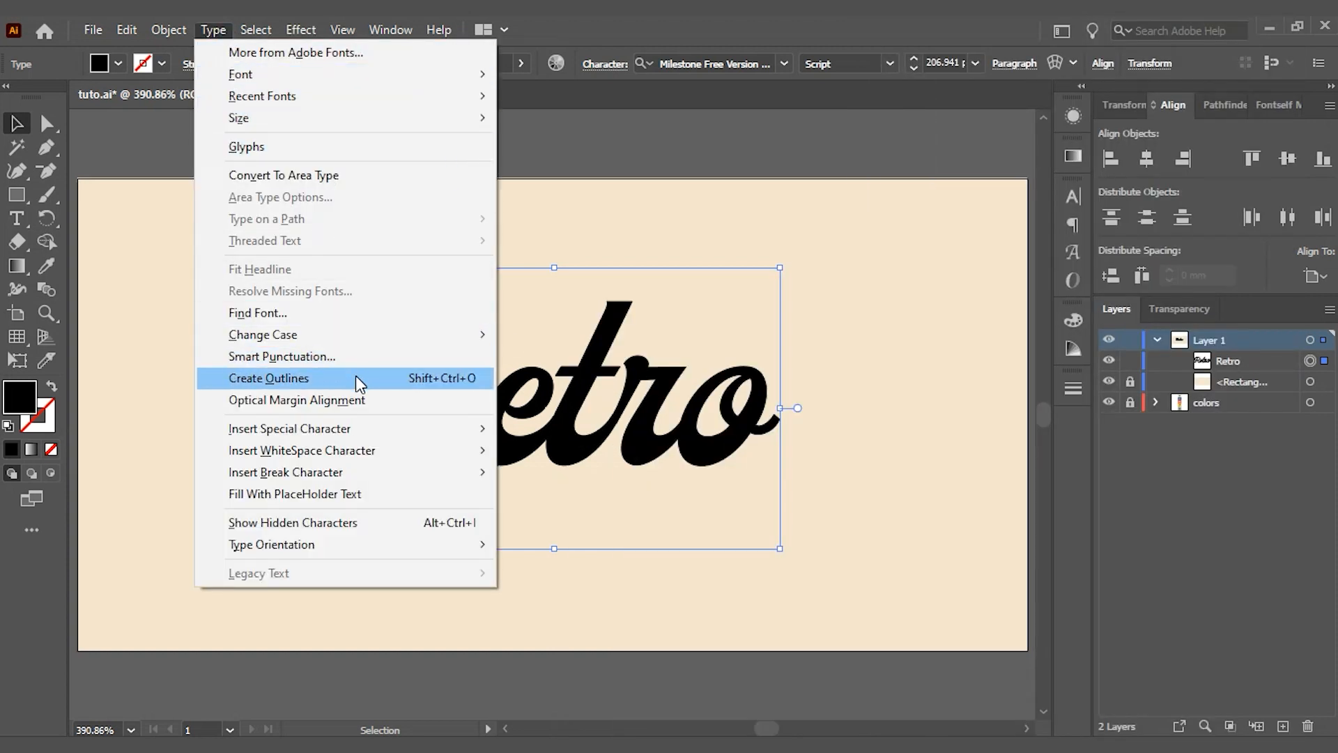
left_click(386, 375)
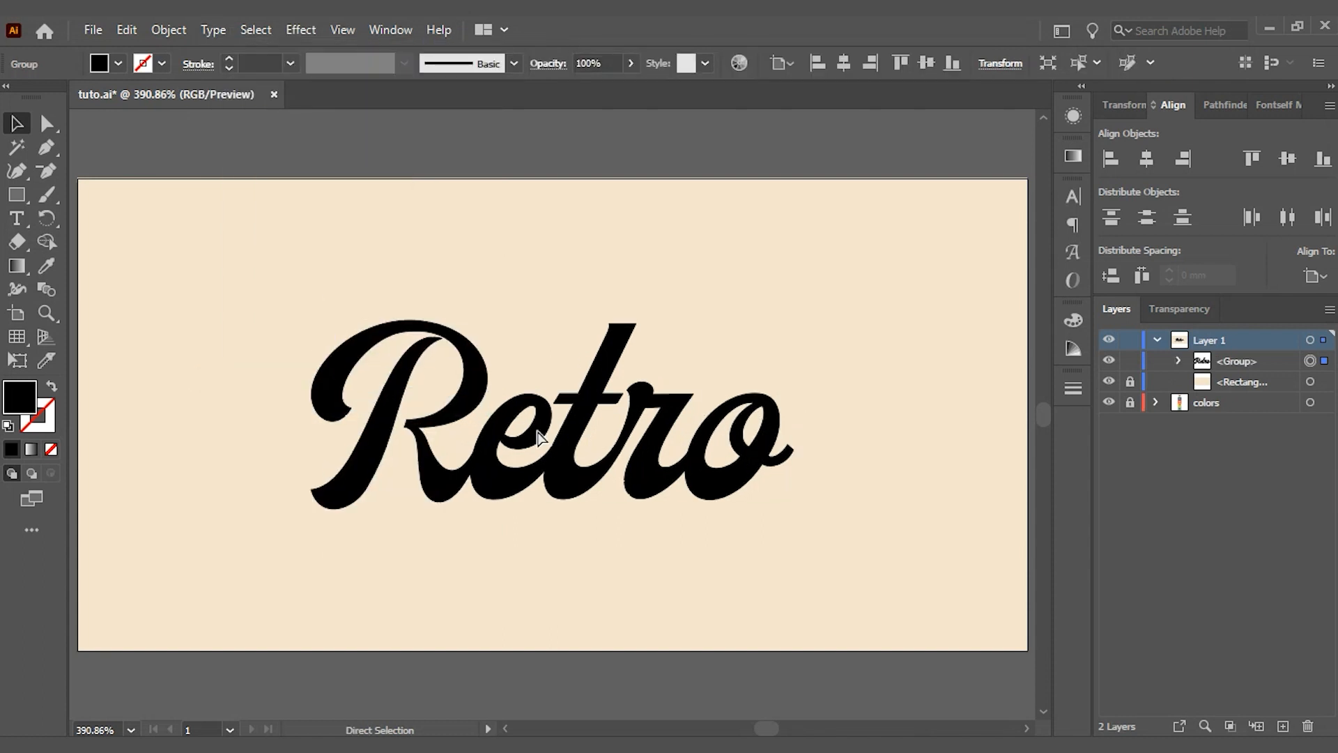
Unite the overlapping "Retro" letter shapes with Pathfinder, checking their paths in Outline view.
key("ctrl+y")
left_click(538, 436)
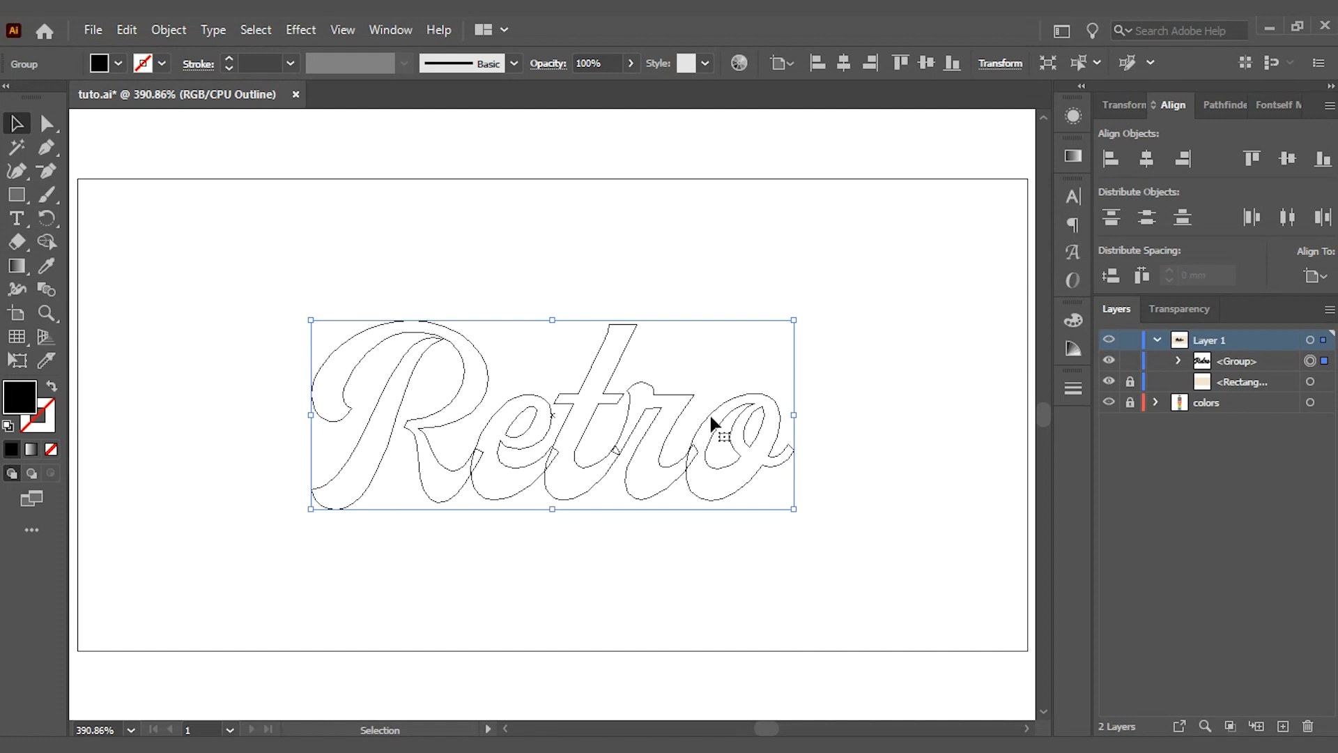
key("ctrl+y")
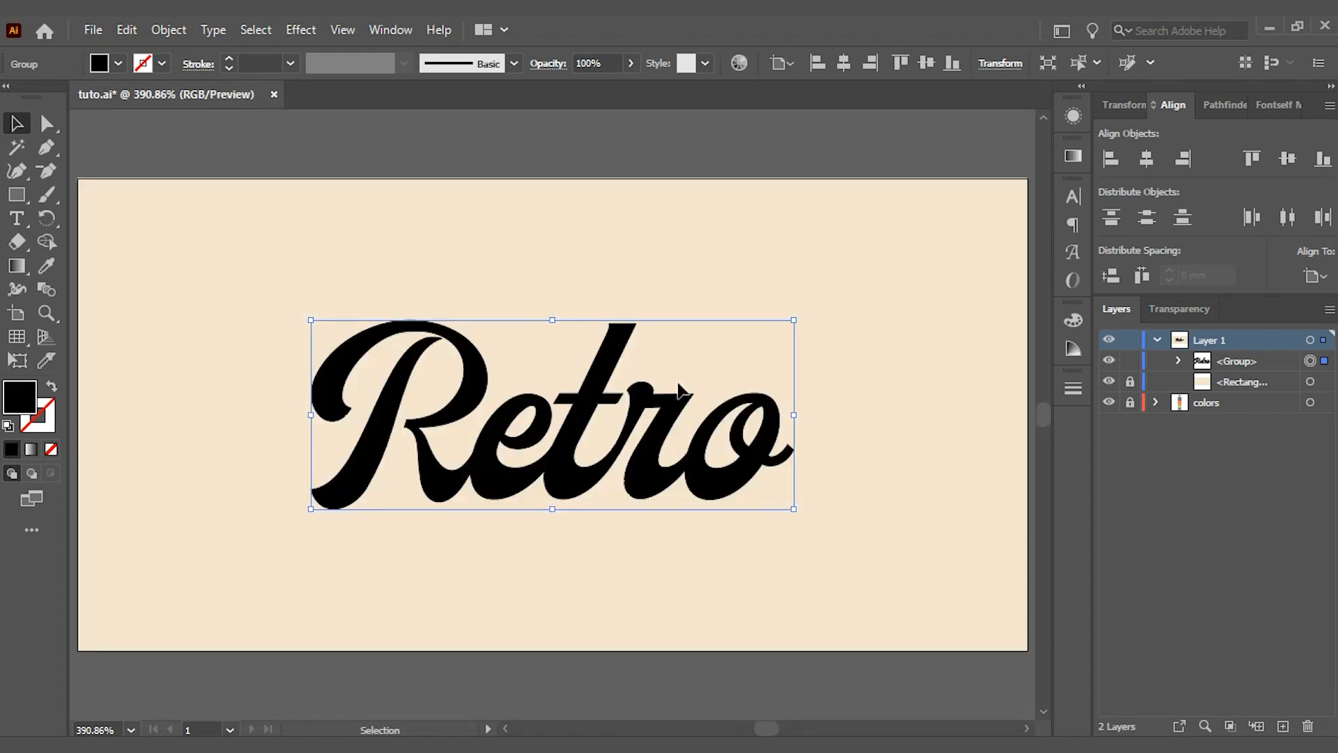
left_click(1213, 98)
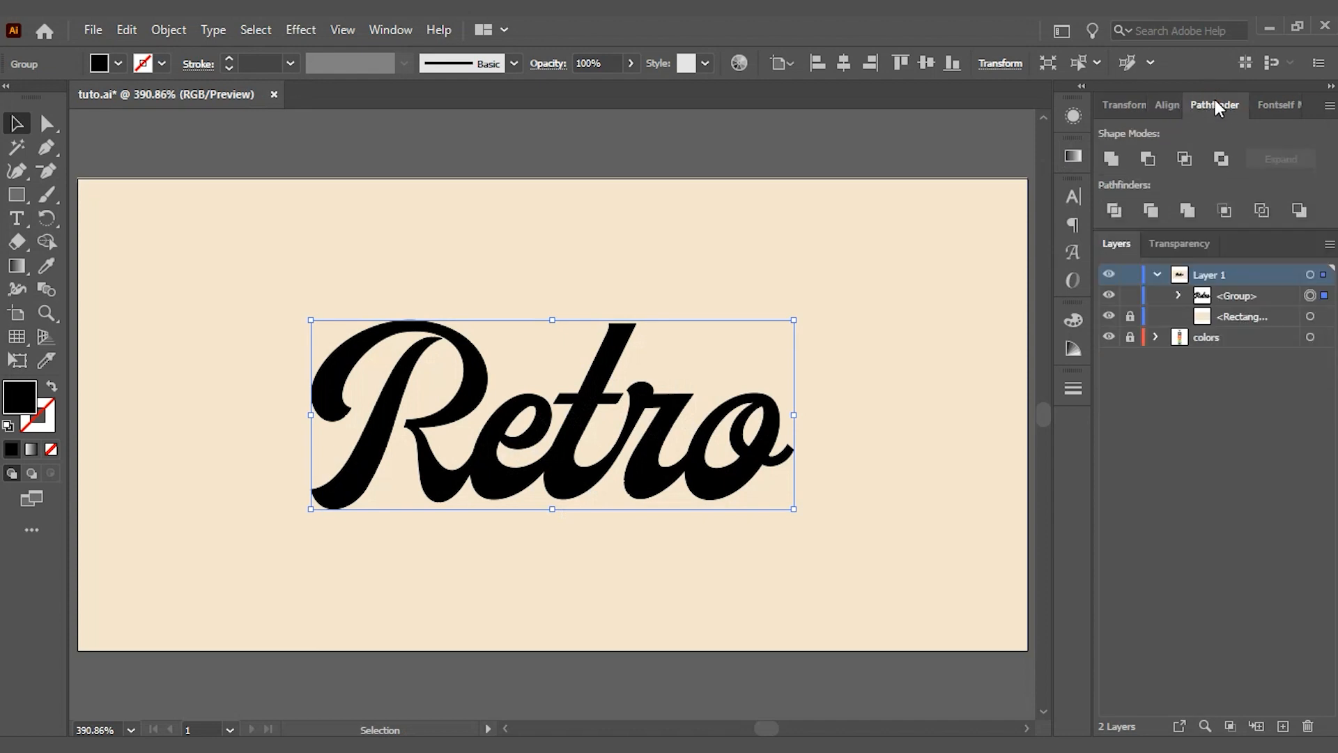
left_click(389, 33)
mouse_move(442, 25)
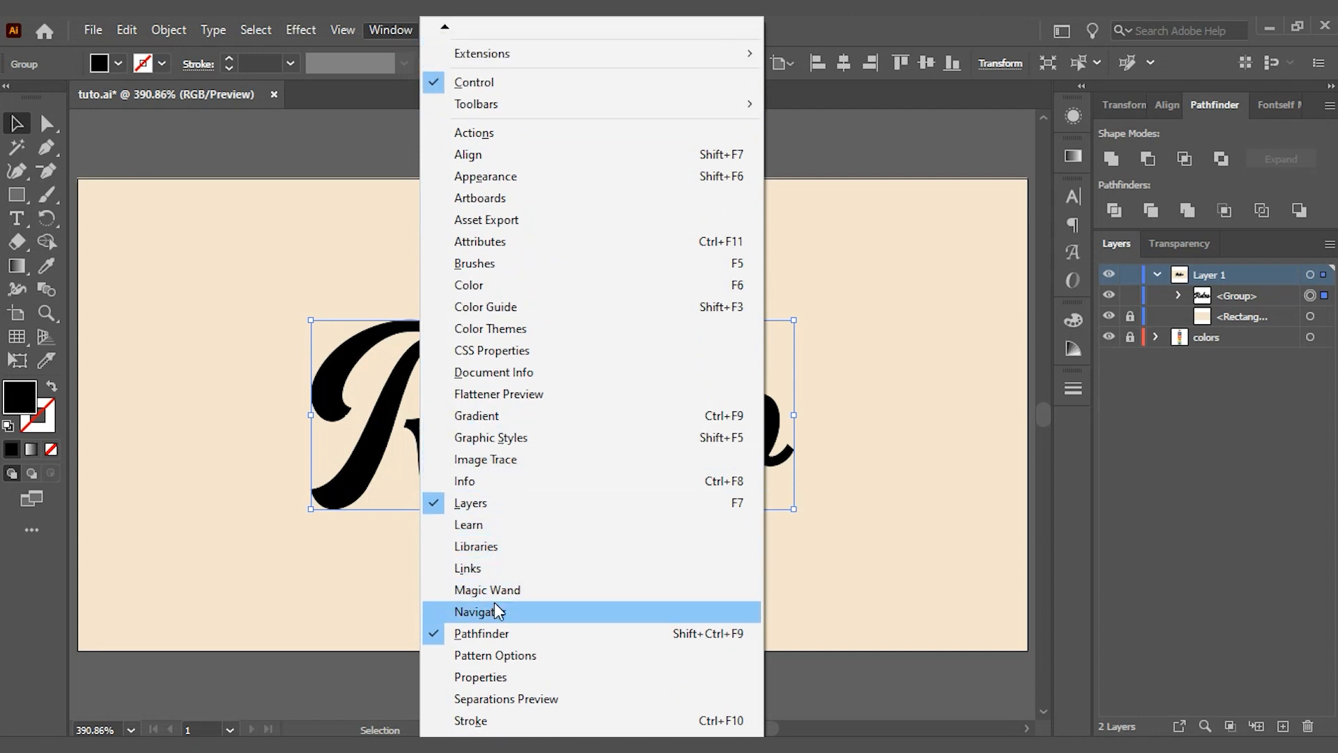
left_click(1204, 108)
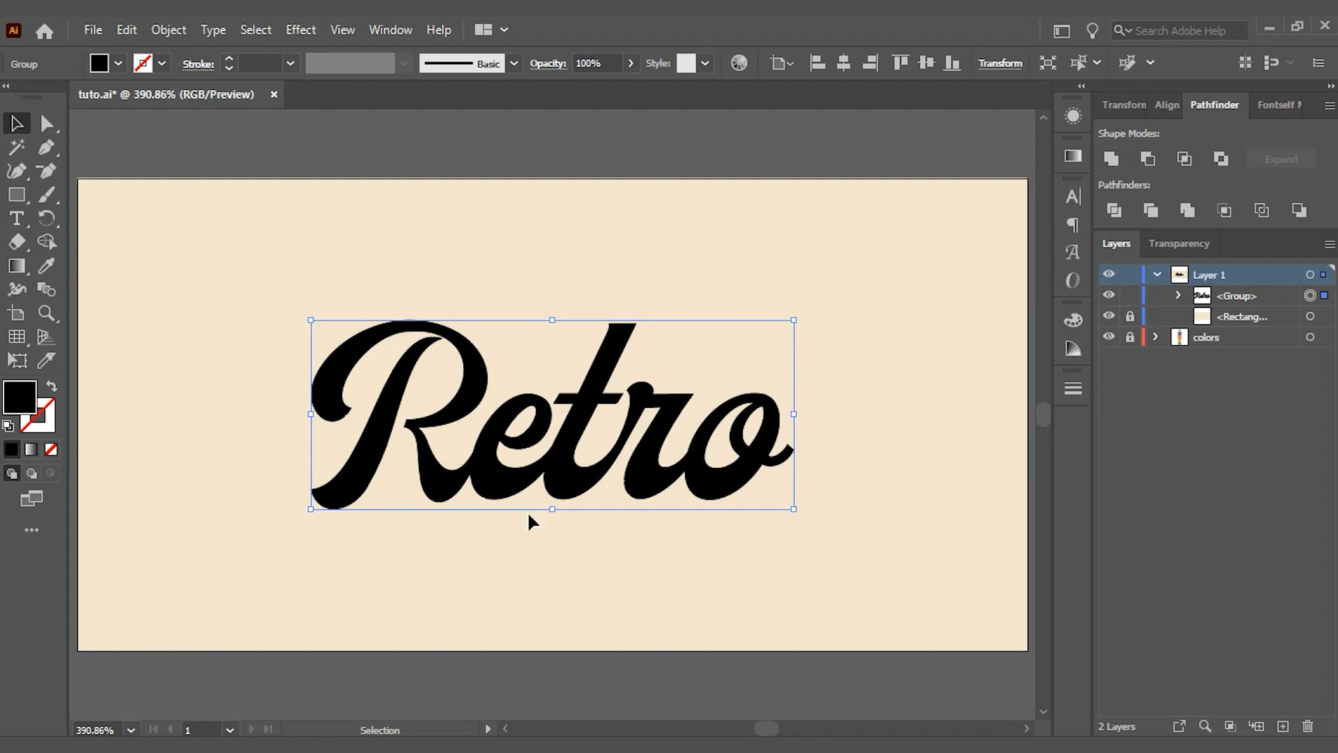
key("ctrl+y")
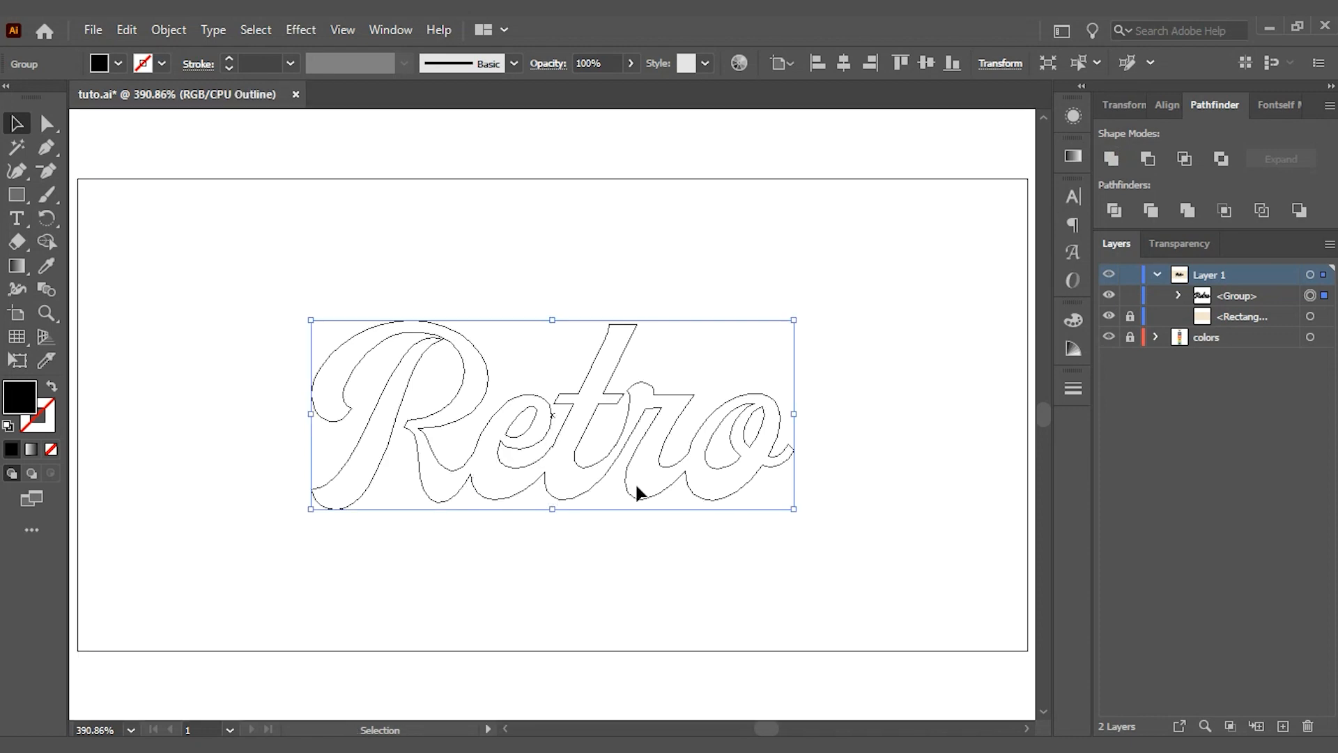
key("ctrl+y")
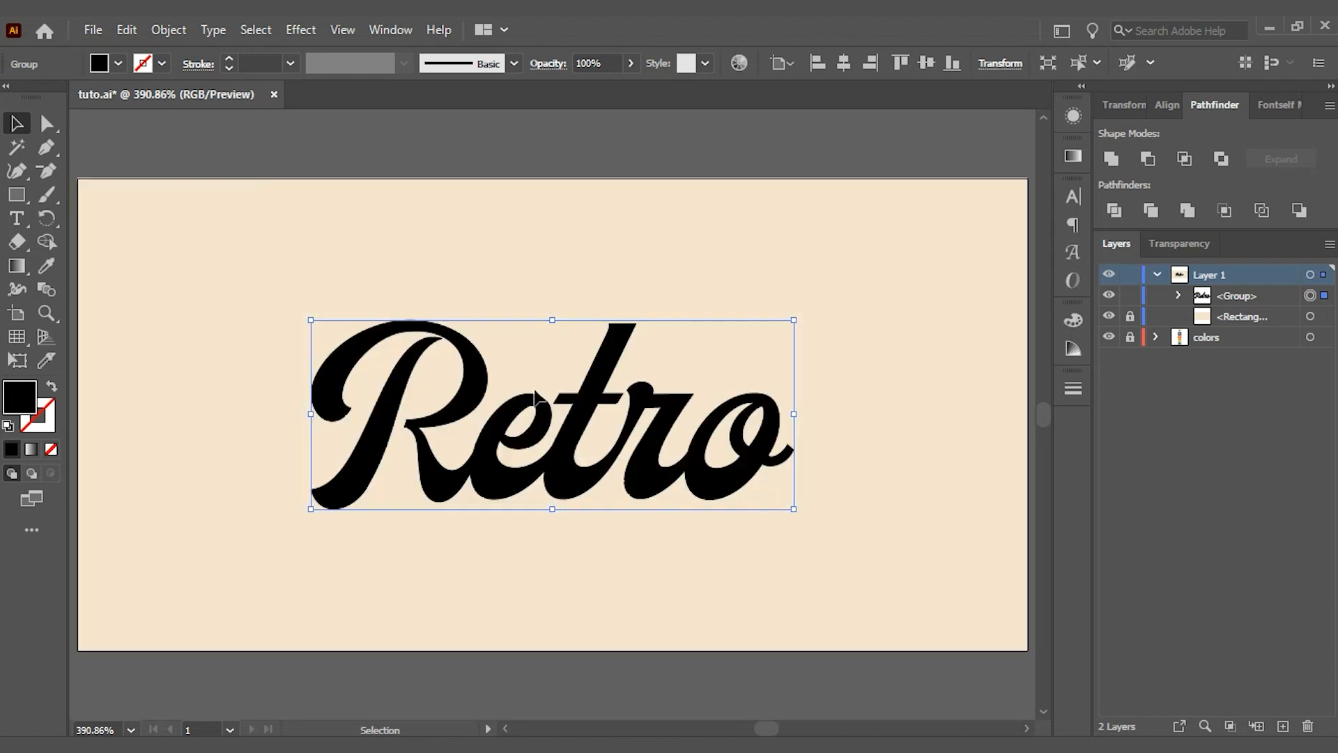
Copy the united "Retro" lettering and paste the duplicate in place.
left_click(123, 32)
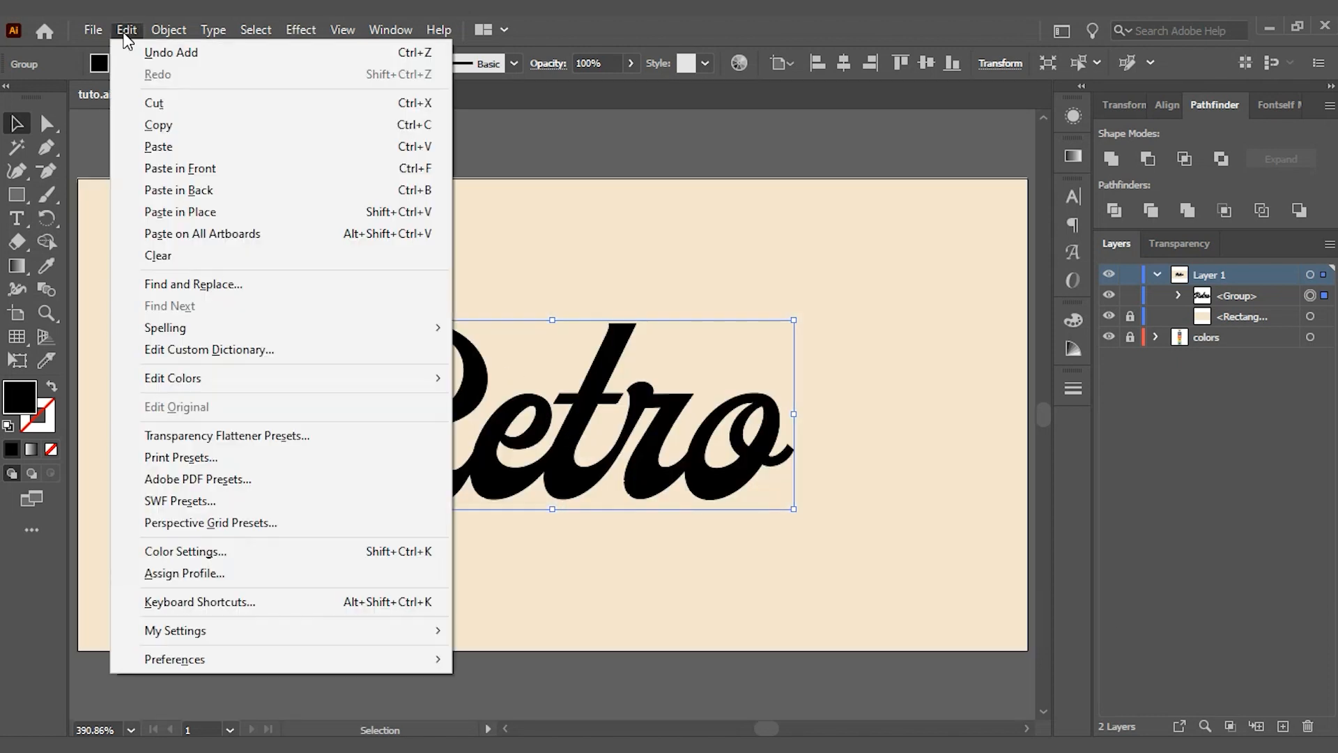
left_click(180, 124)
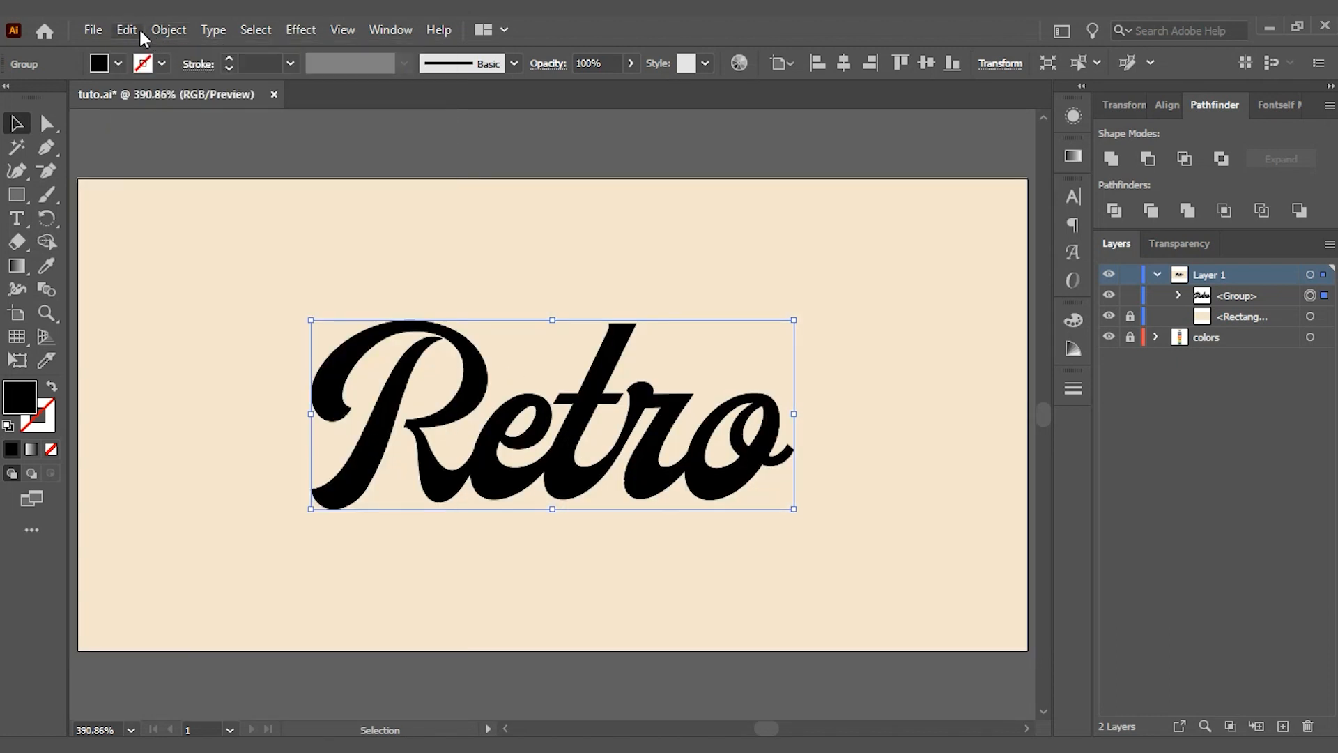
left_click(127, 30)
mouse_move(168, 29)
mouse_move(128, 29)
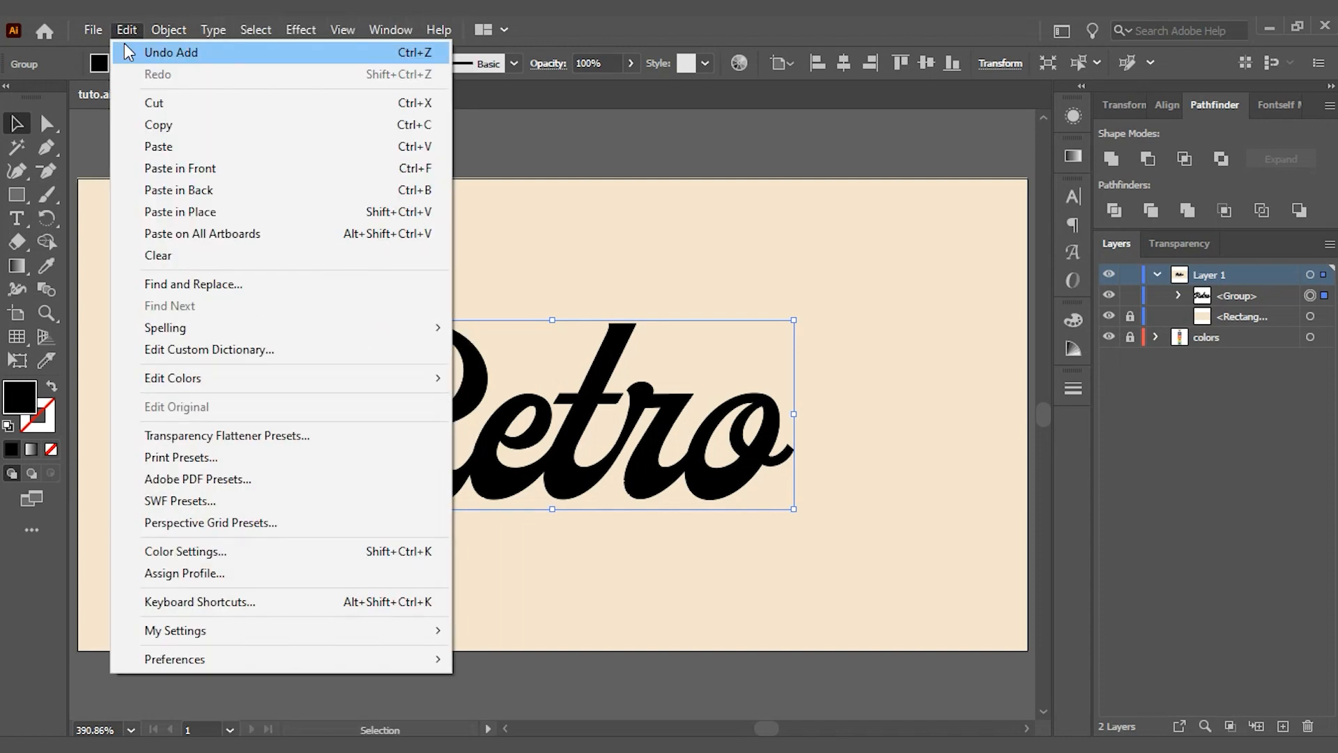
left_click(183, 217)
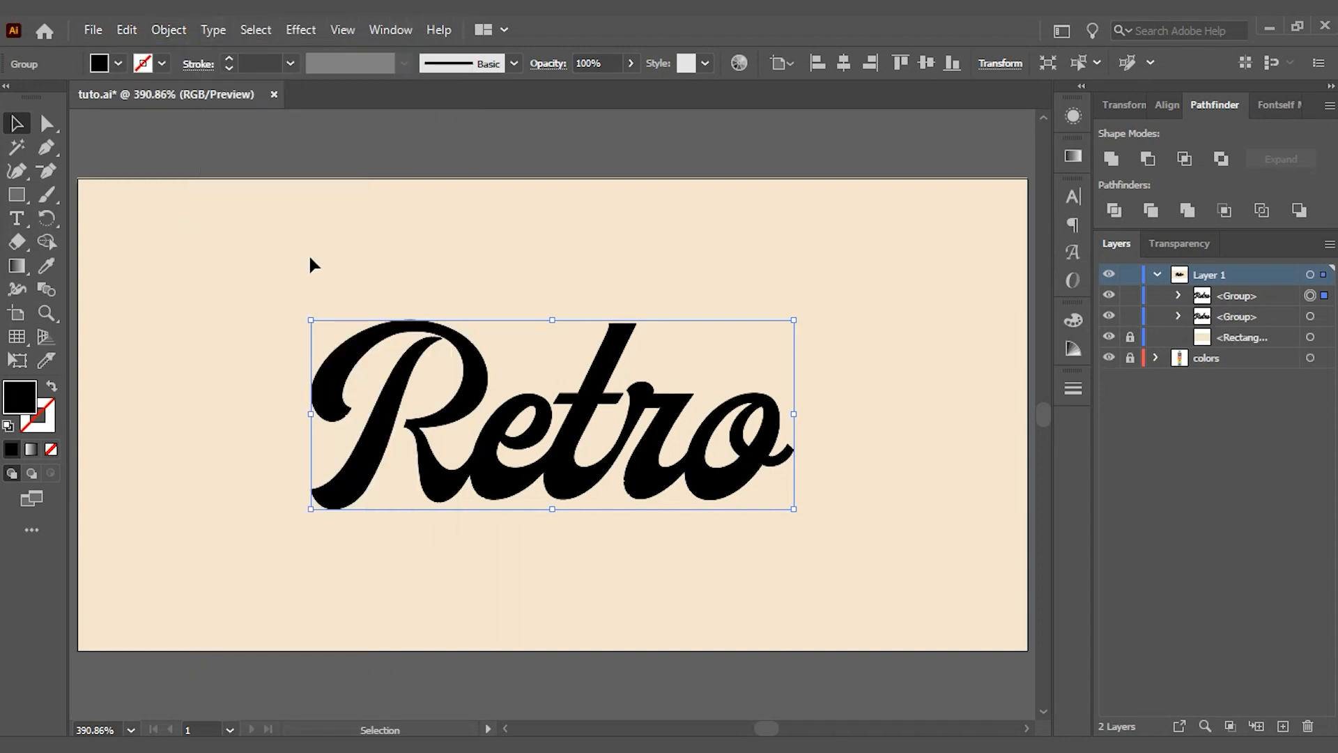
Hide the upper "Retro" group and remove the fill from the lower one.
left_click(1109, 294)
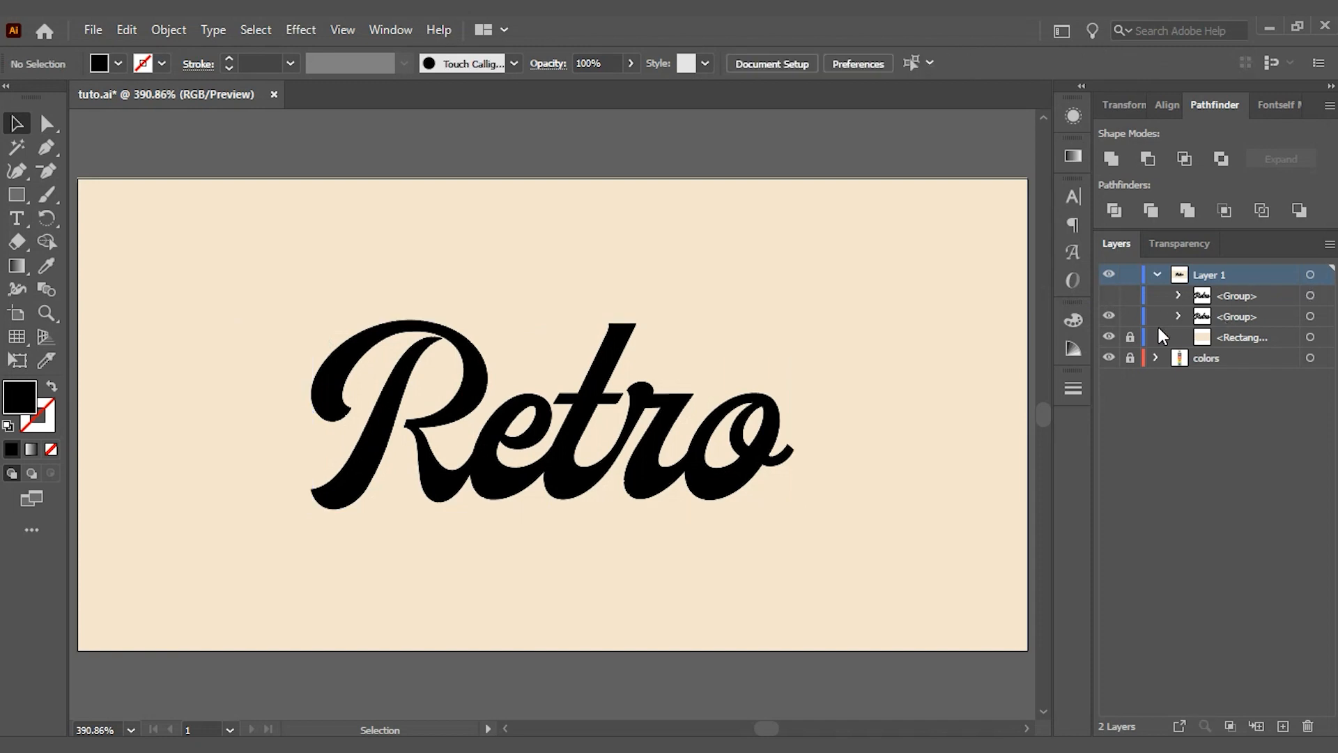
left_click(1311, 316)
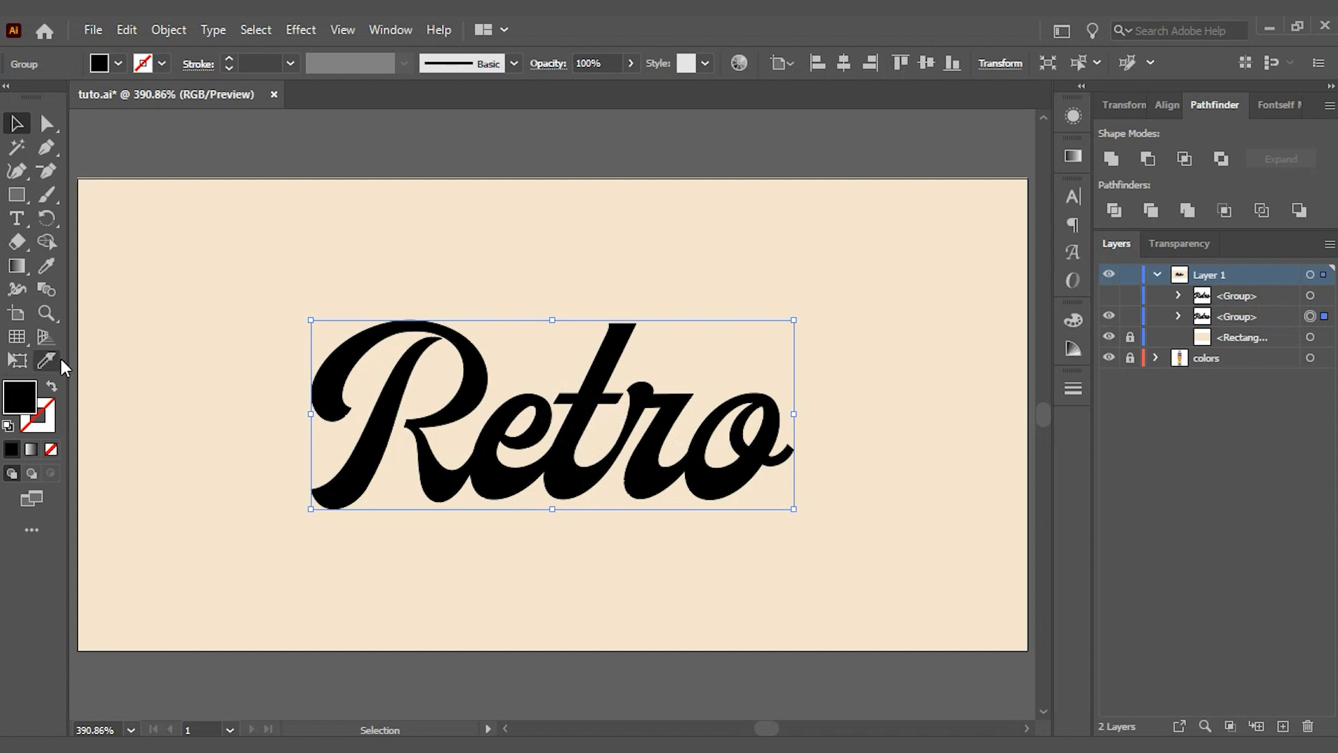
left_click(50, 450)
Give the lower "Retro" group a navy 47516B stroke with a weight of 10 pt.
left_click(161, 63)
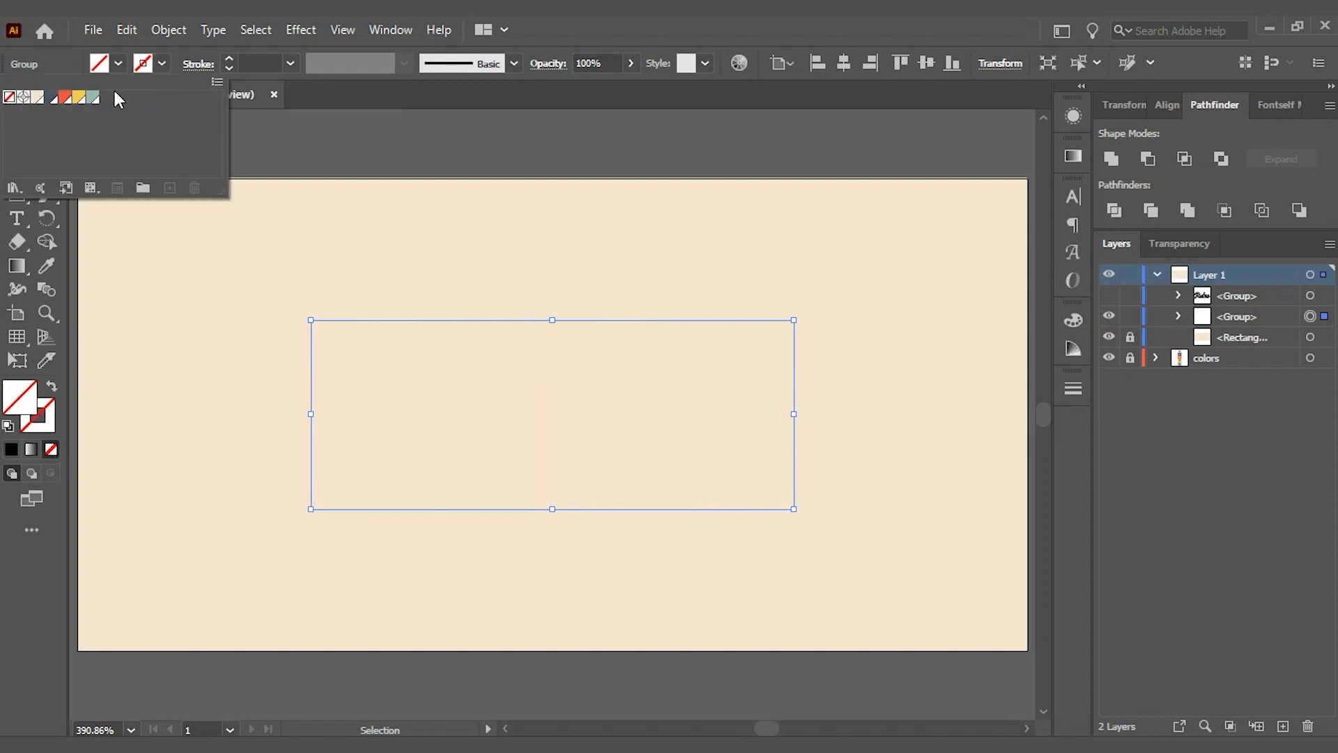
left_click(61, 103)
left_click(251, 67)
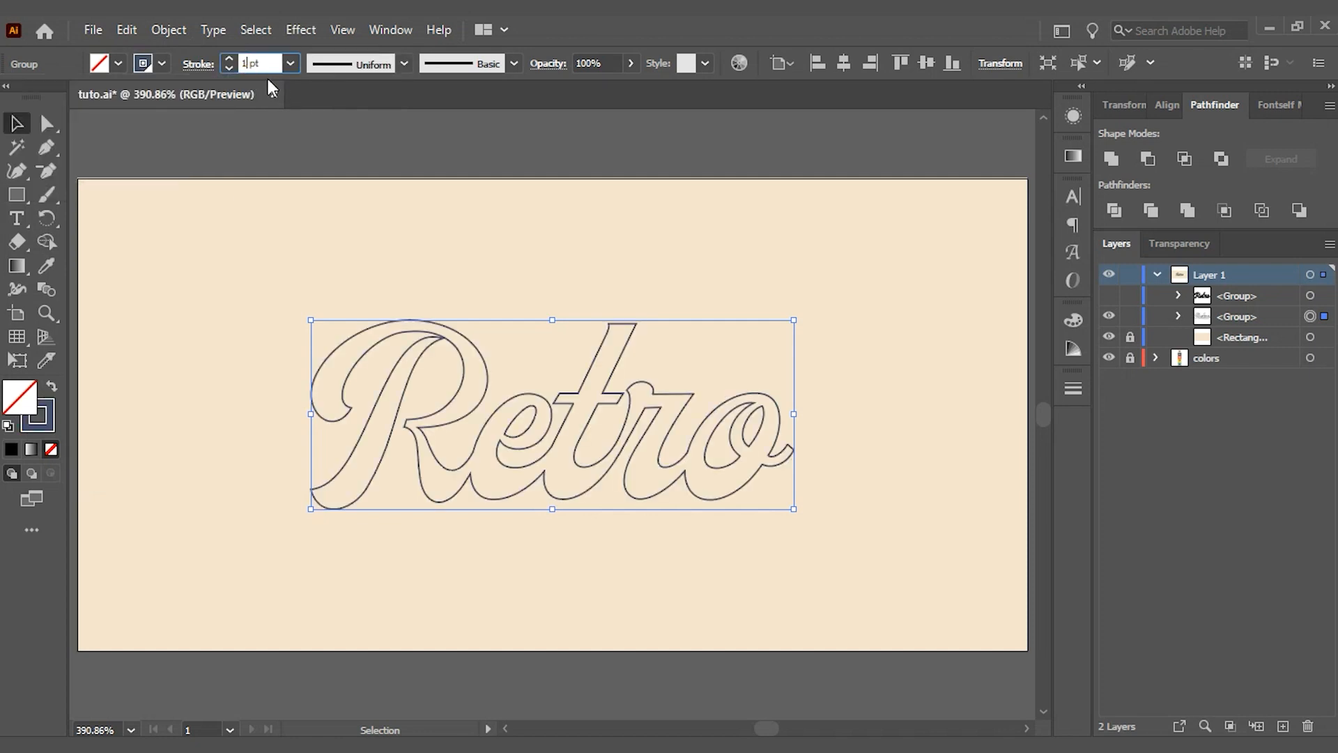
type("10")
key("Return")
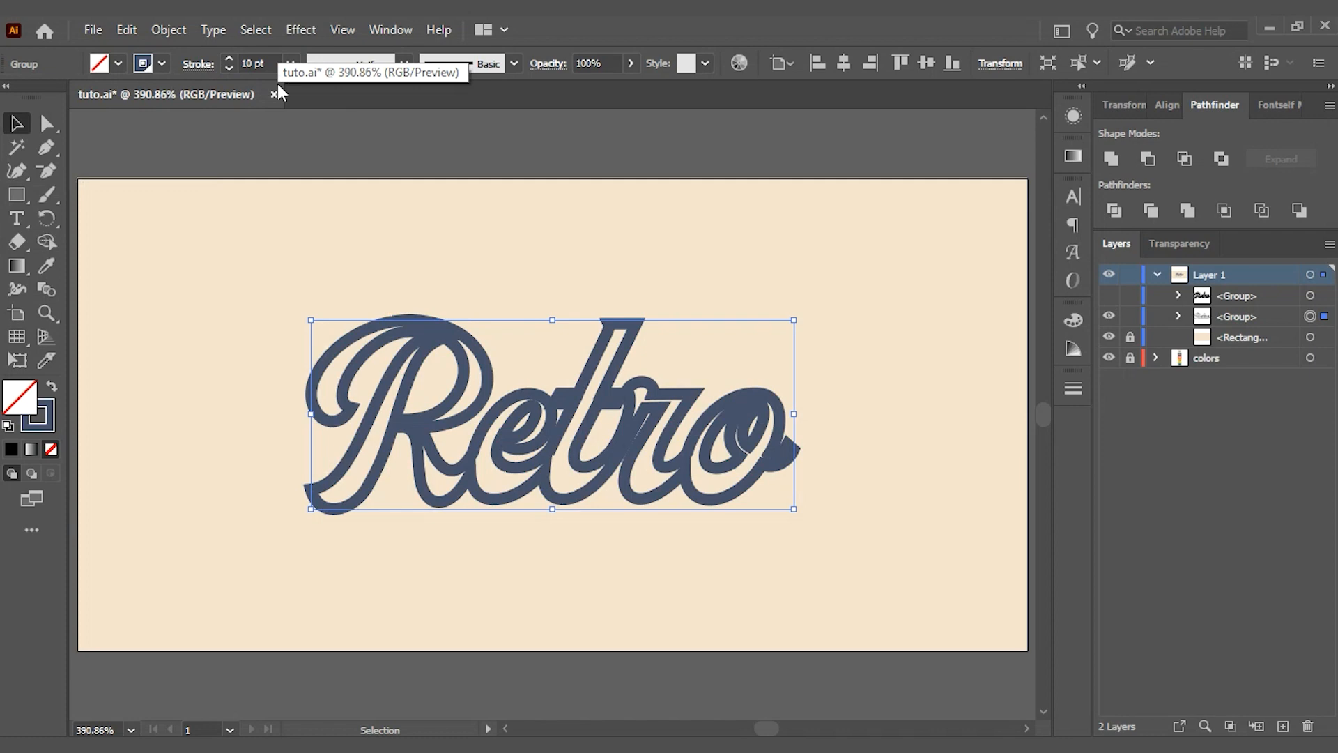
Open the appearance attributes of the lower "Retro" group's contents and select their stroke.
left_click(1073, 114)
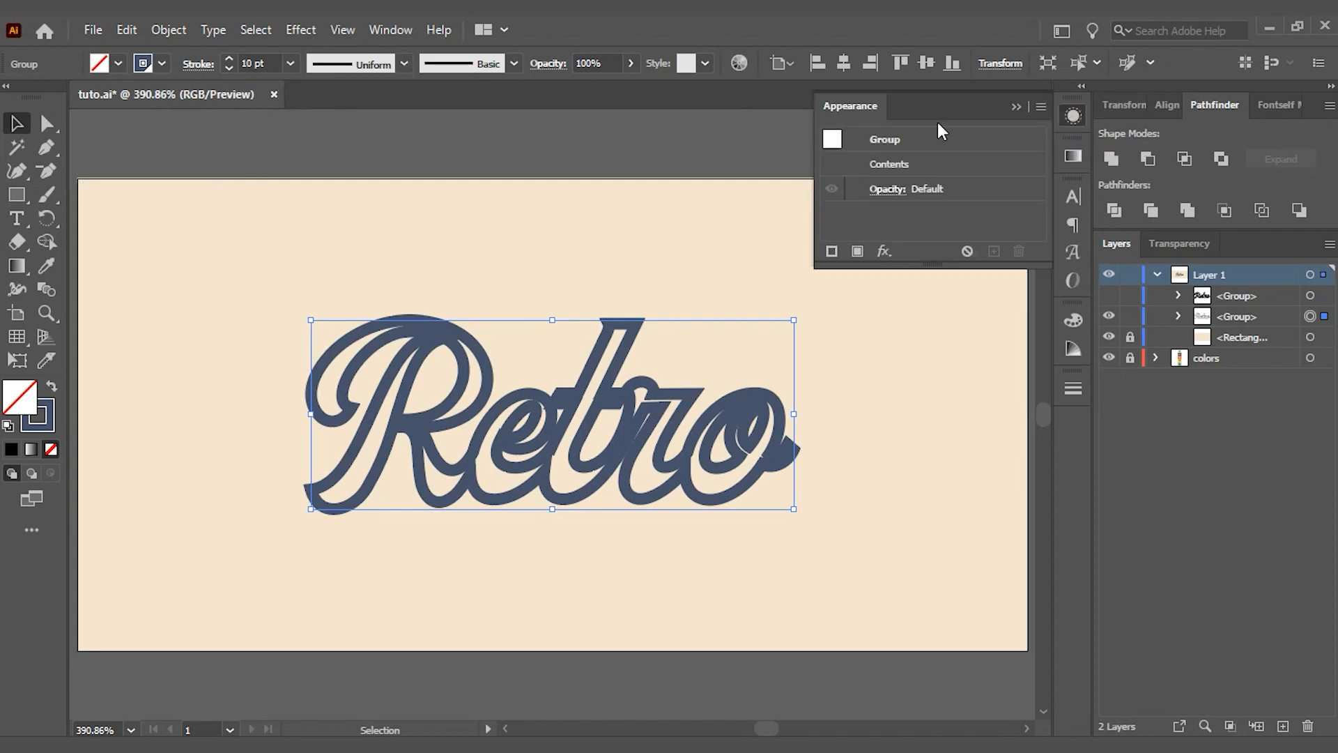
left_click(373, 39)
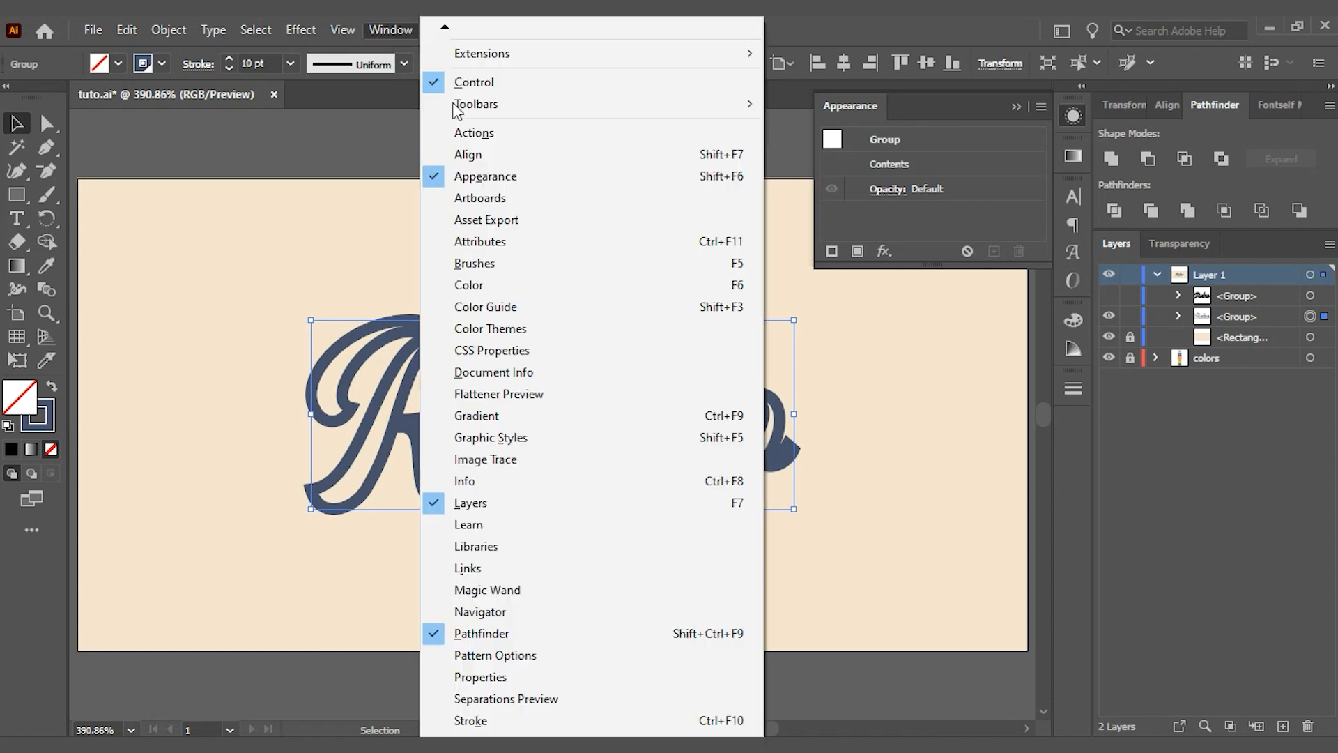
left_click(1019, 96)
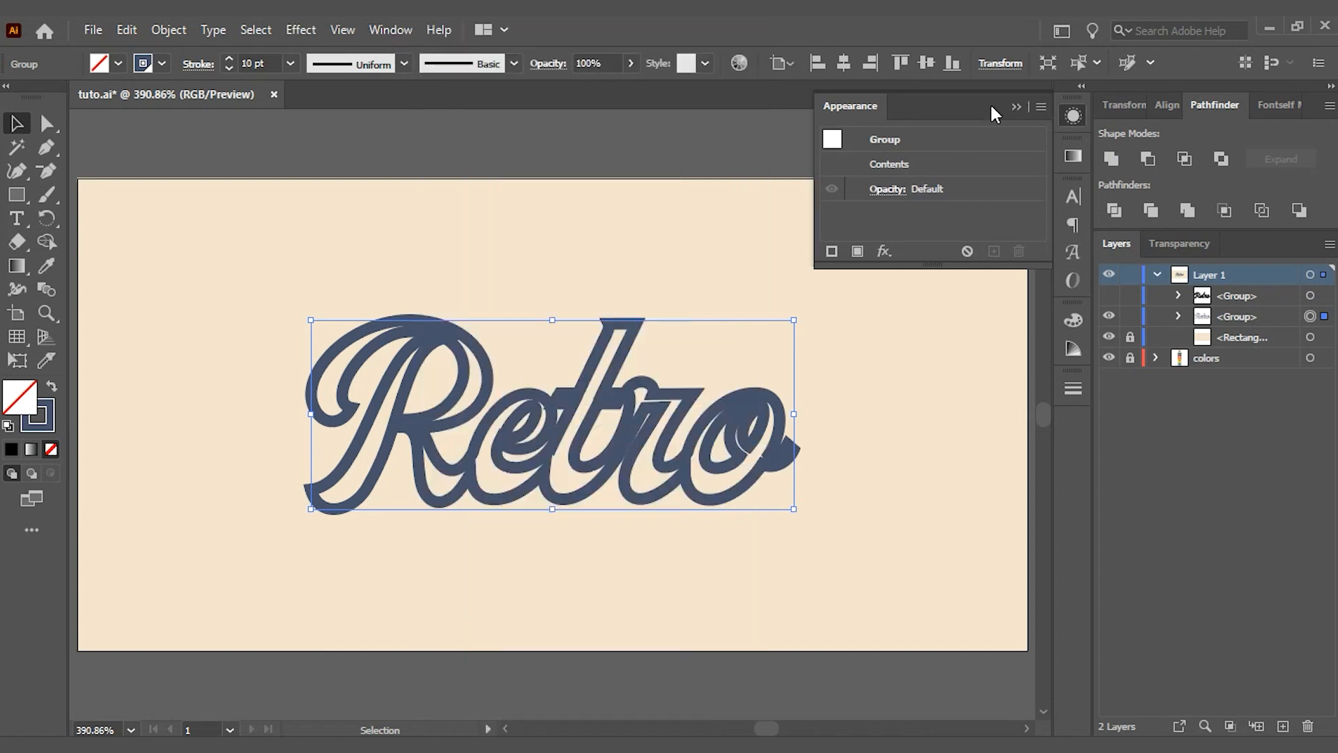
double_click(901, 165)
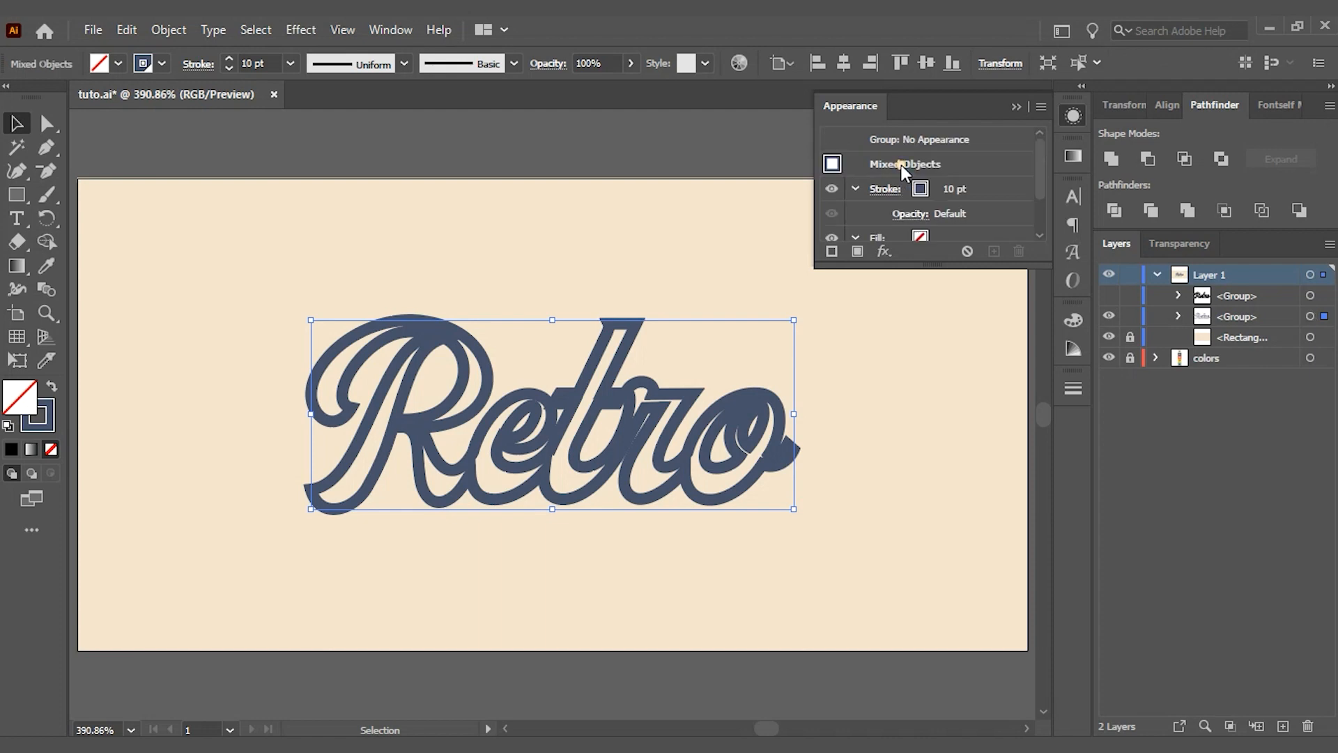
left_click(980, 186)
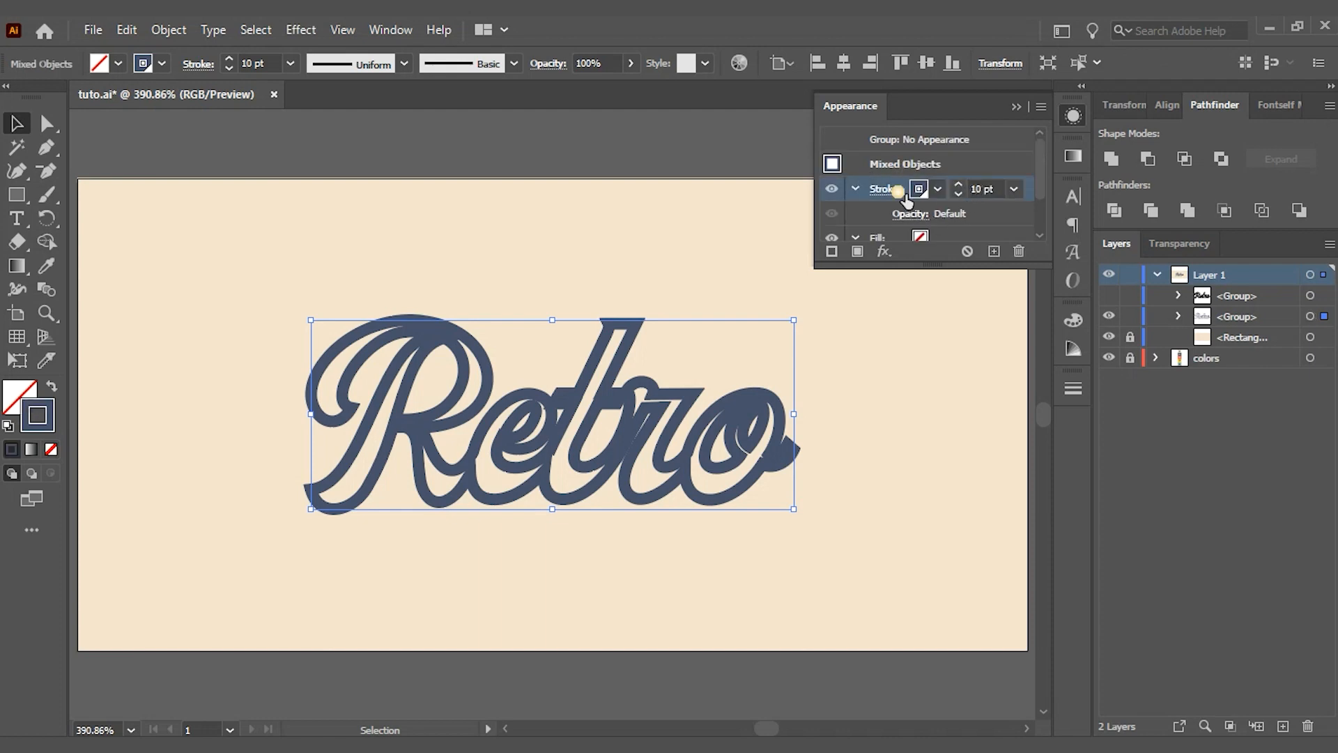
Apply a Transform effect to the lower group's stroke, moving it 0.1 mm horizontally and 0.1 mm vertically.
left_click(883, 252)
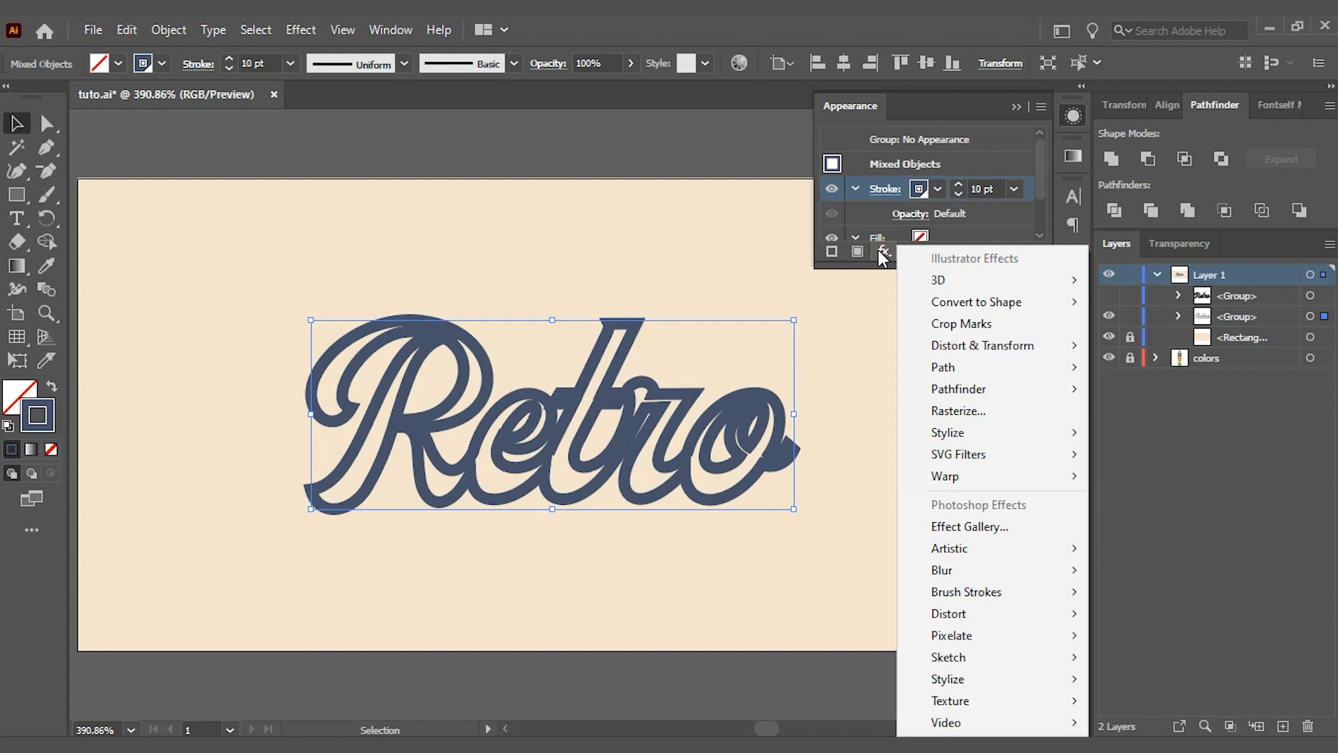
mouse_move(979, 344)
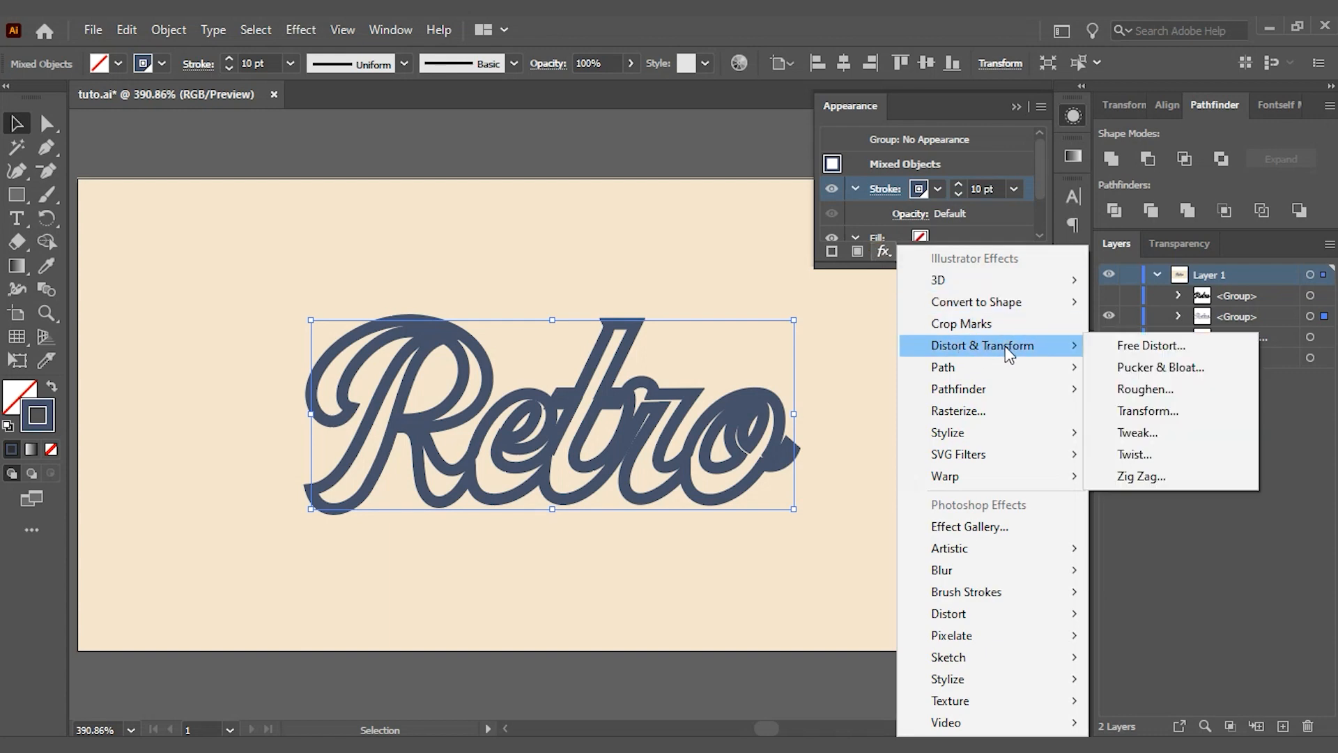
left_click(1138, 410)
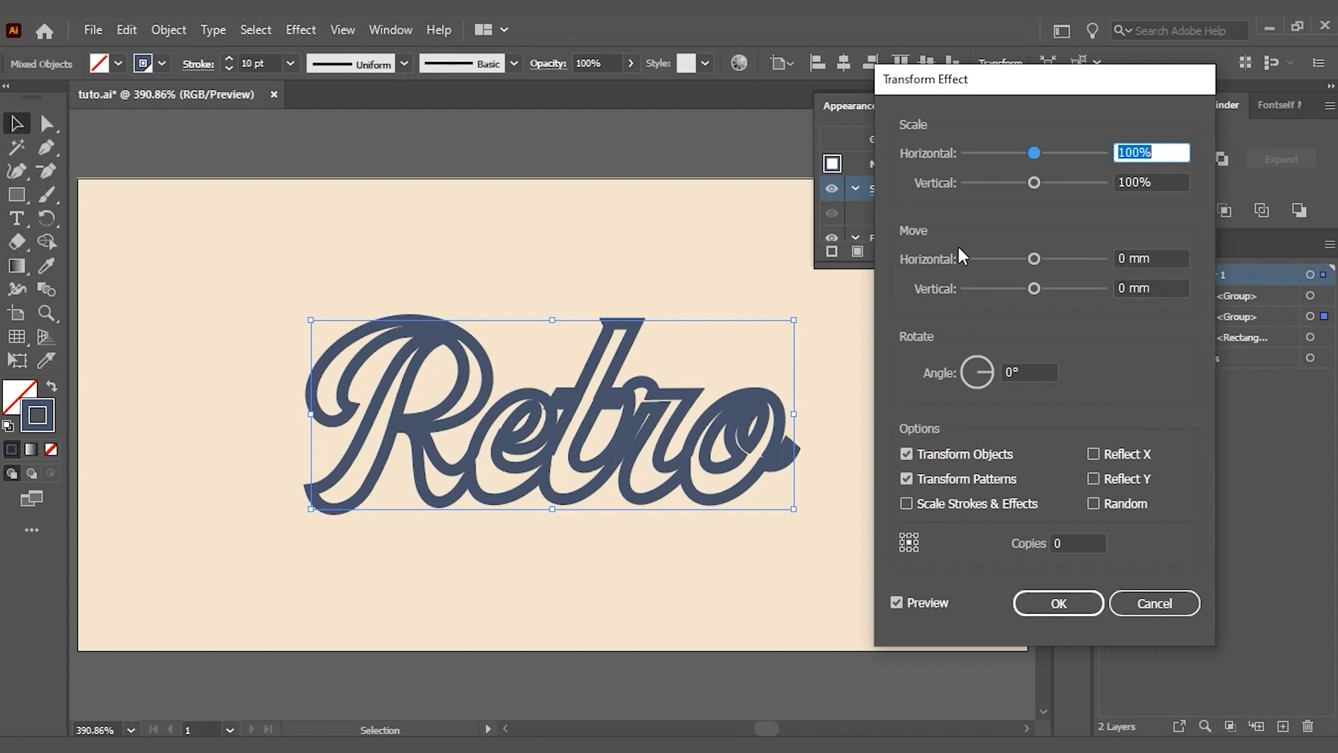
left_click(1129, 260)
left_click(1124, 259)
type(".1")
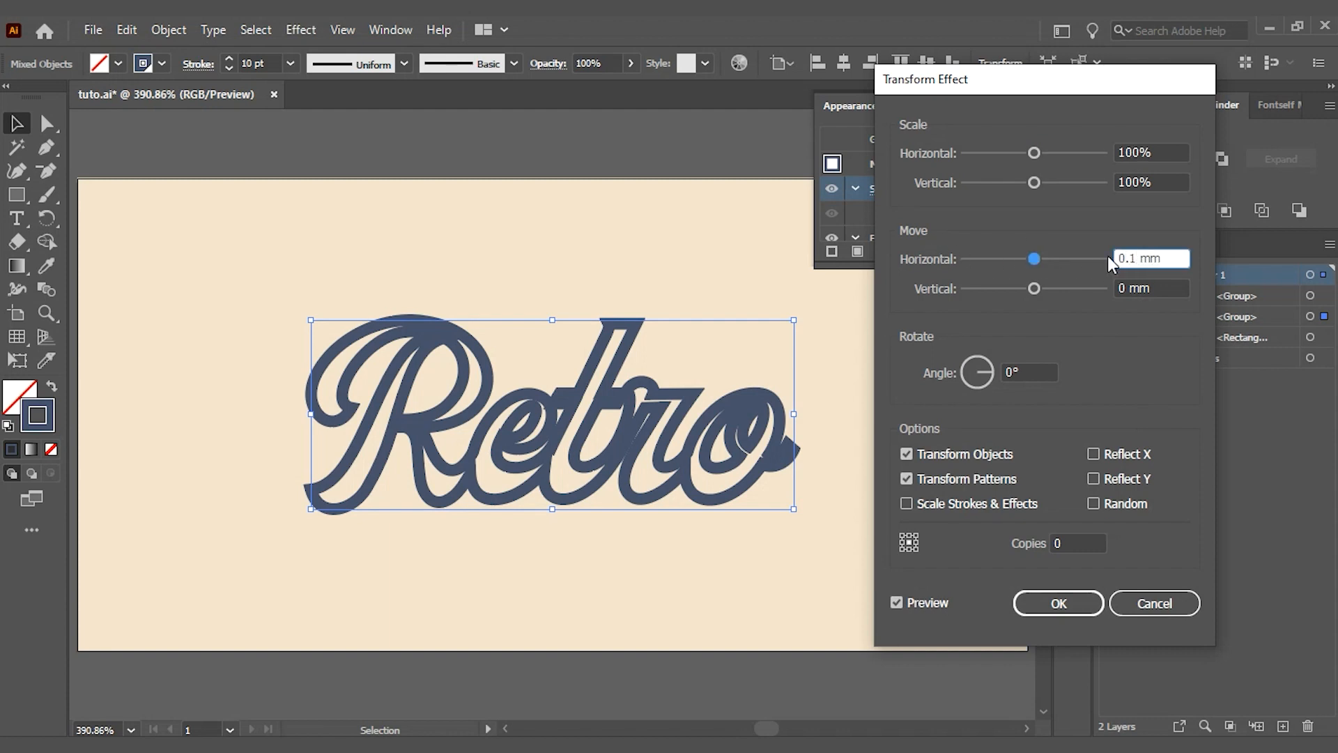
left_click(1130, 292)
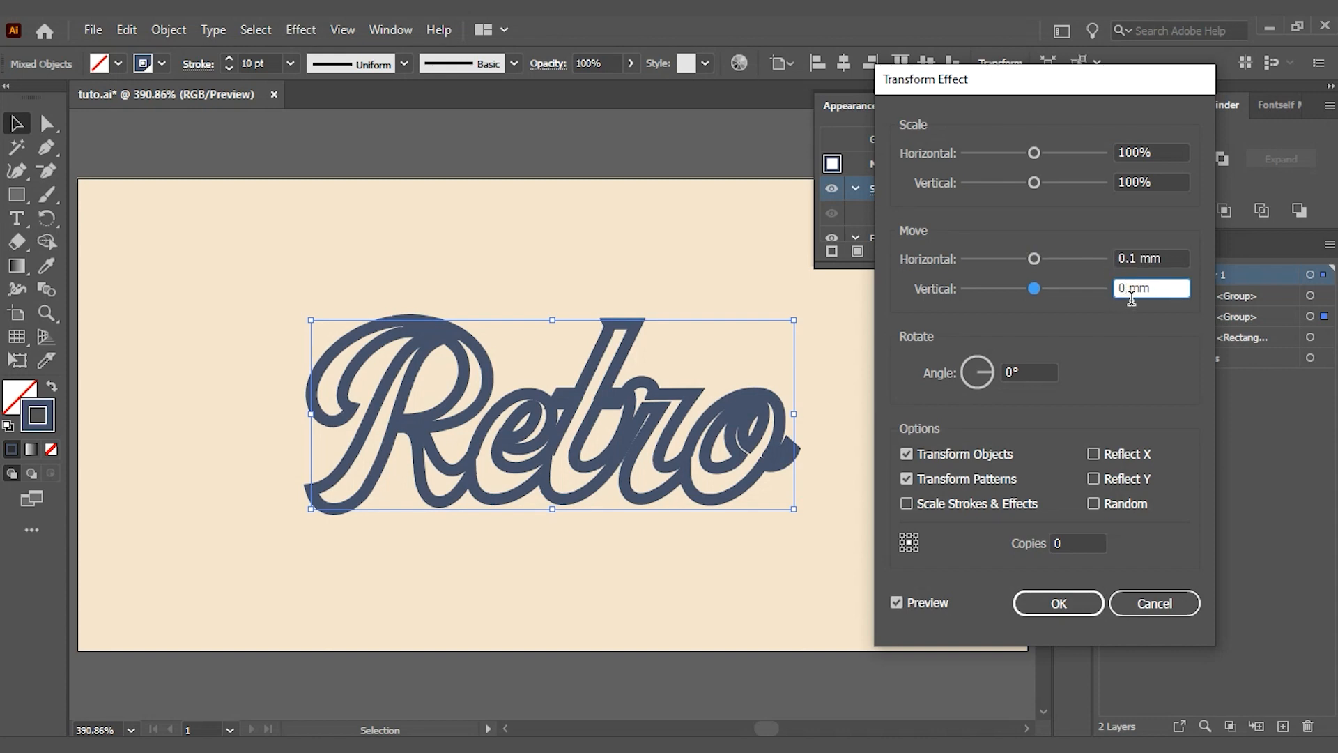
left_click(1125, 291)
type(".1")
Set the Transform effect to about 60 copies with the preview on and apply it.
left_click(899, 603)
left_click(1073, 543)
type("7")
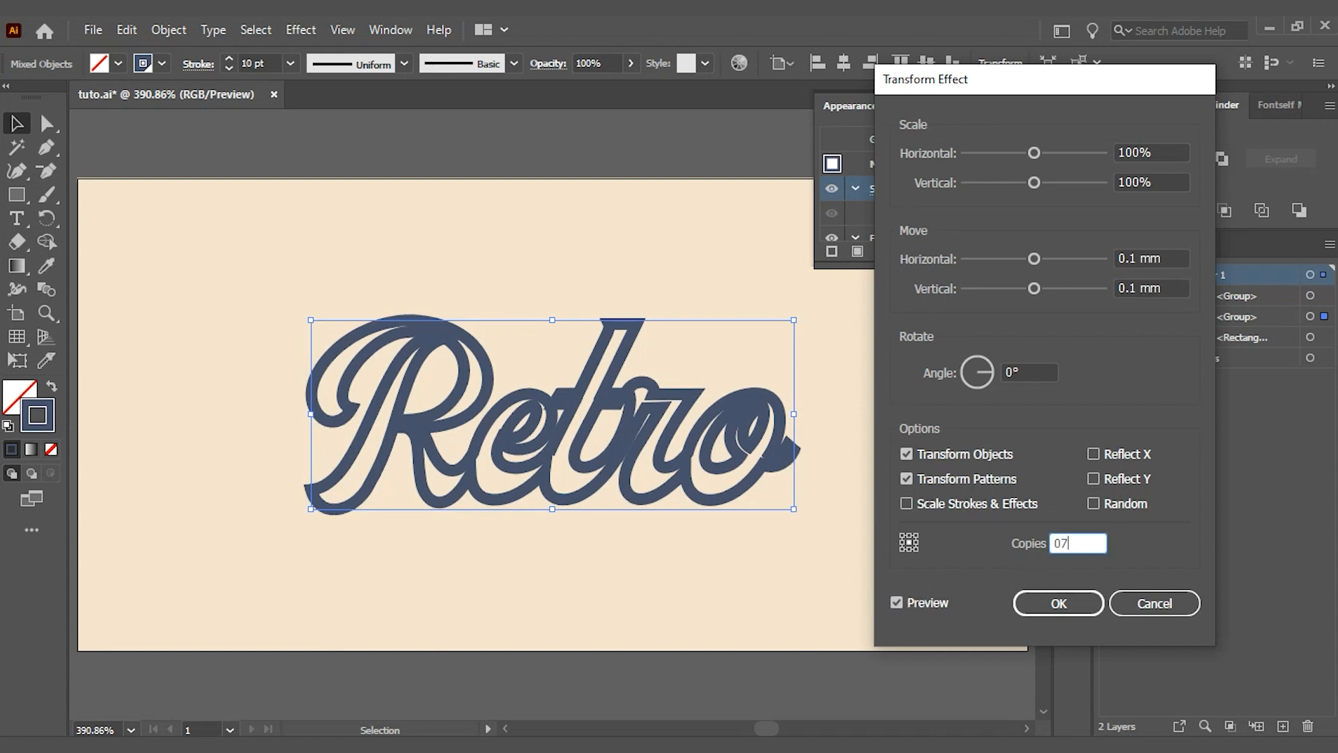
key("BackSpace")
key("BackSpace")
type("75")
key("Down")
key("Down")
key("Down")
key("Down")
key("Down")
key("Down")
key("Down")
key("Down")
key("Down")
key("Down")
key("Down")
key("Down")
key("Down")
key("Down")
key("Down")
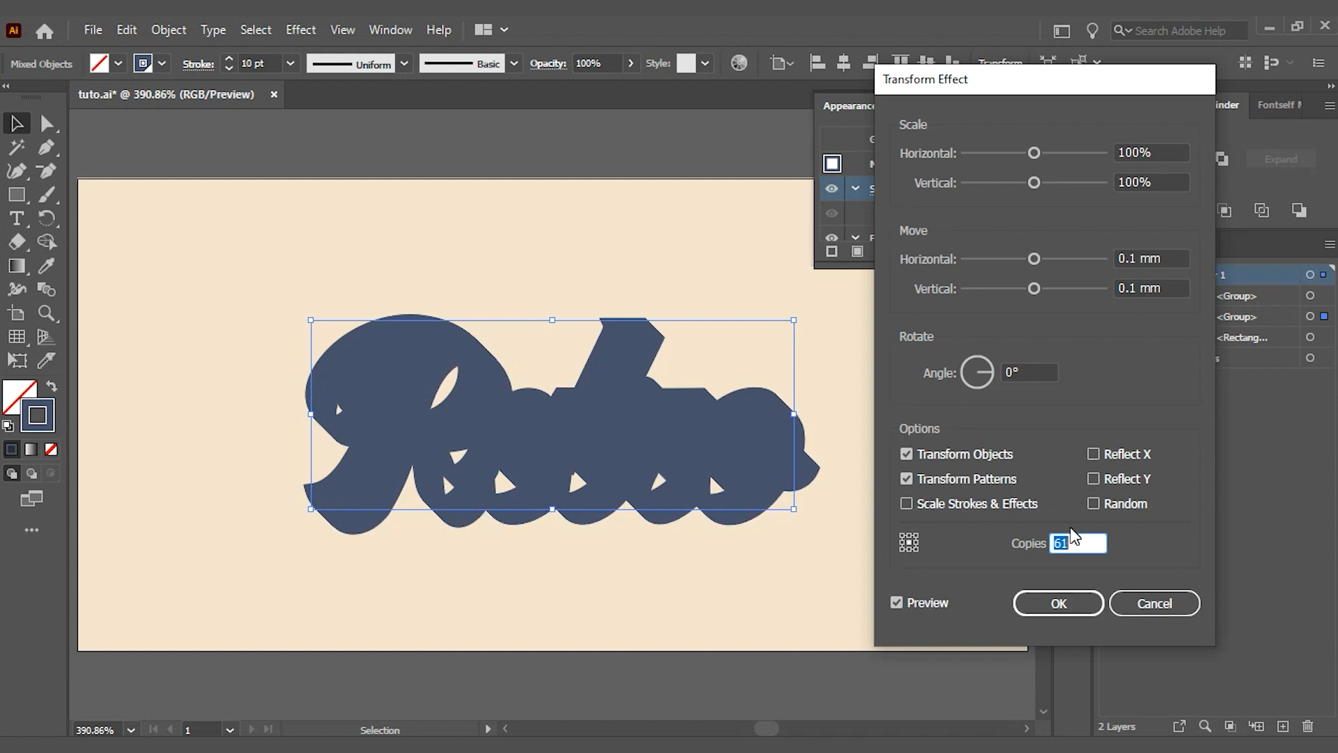
left_click(1155, 602)
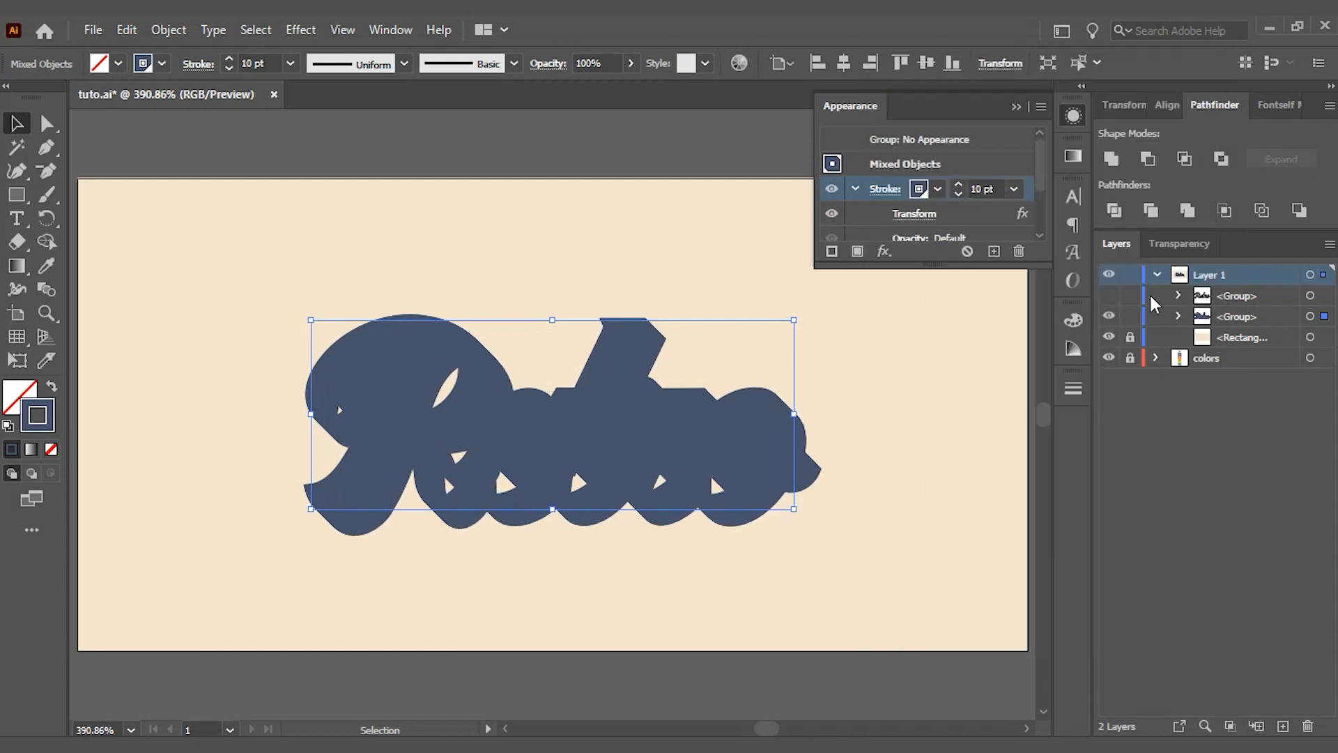
Show the upper "Retro" group again and fill it with the cream swatch.
left_click(1109, 295)
left_click(1310, 295)
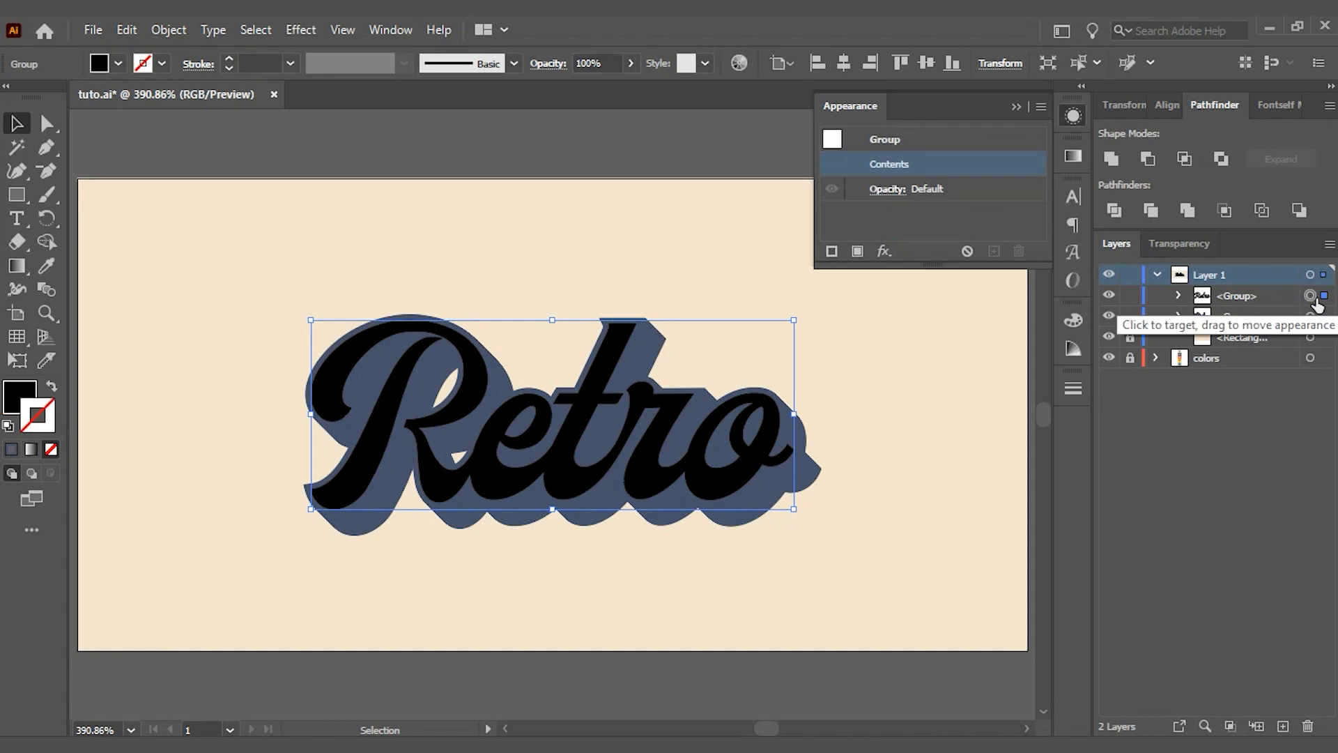
left_click(118, 64)
left_click(38, 100)
Expand the appearance of the lower navy group, and expand its fill and stroke into shapes.
left_click(1309, 317)
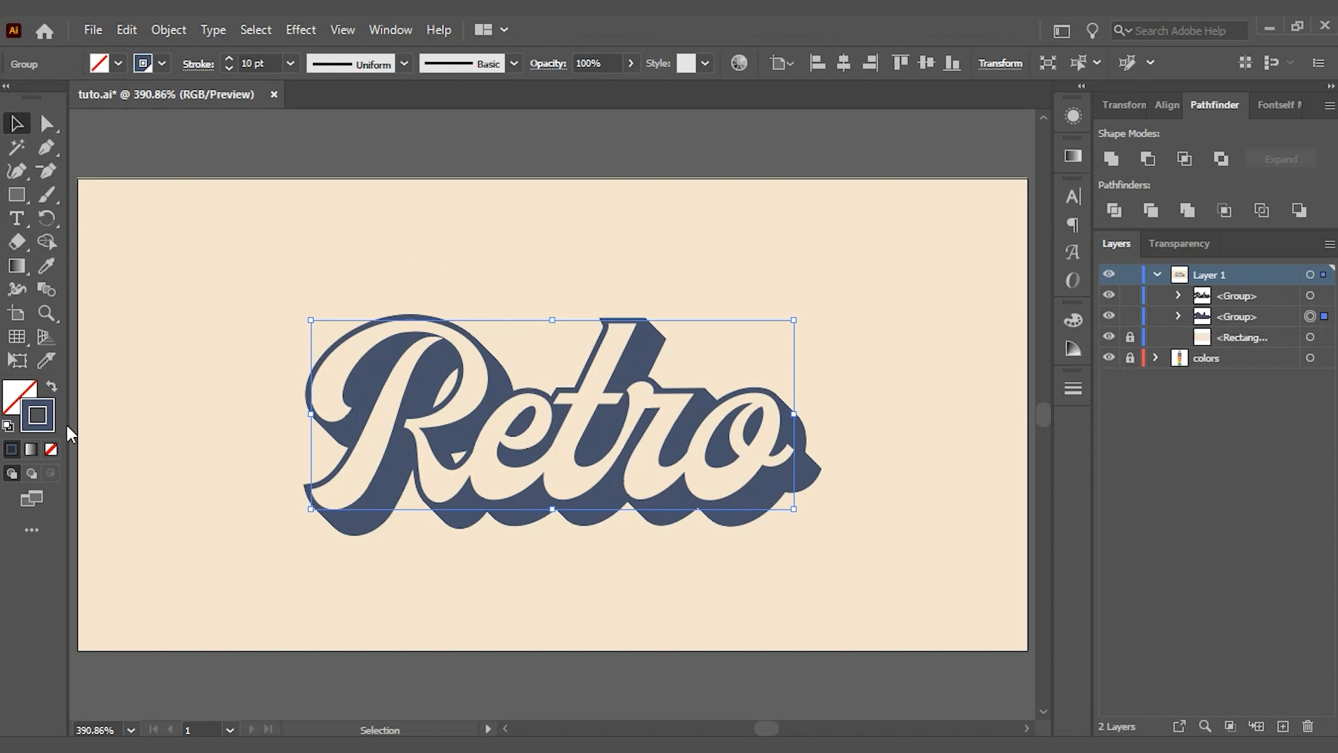
left_click(168, 34)
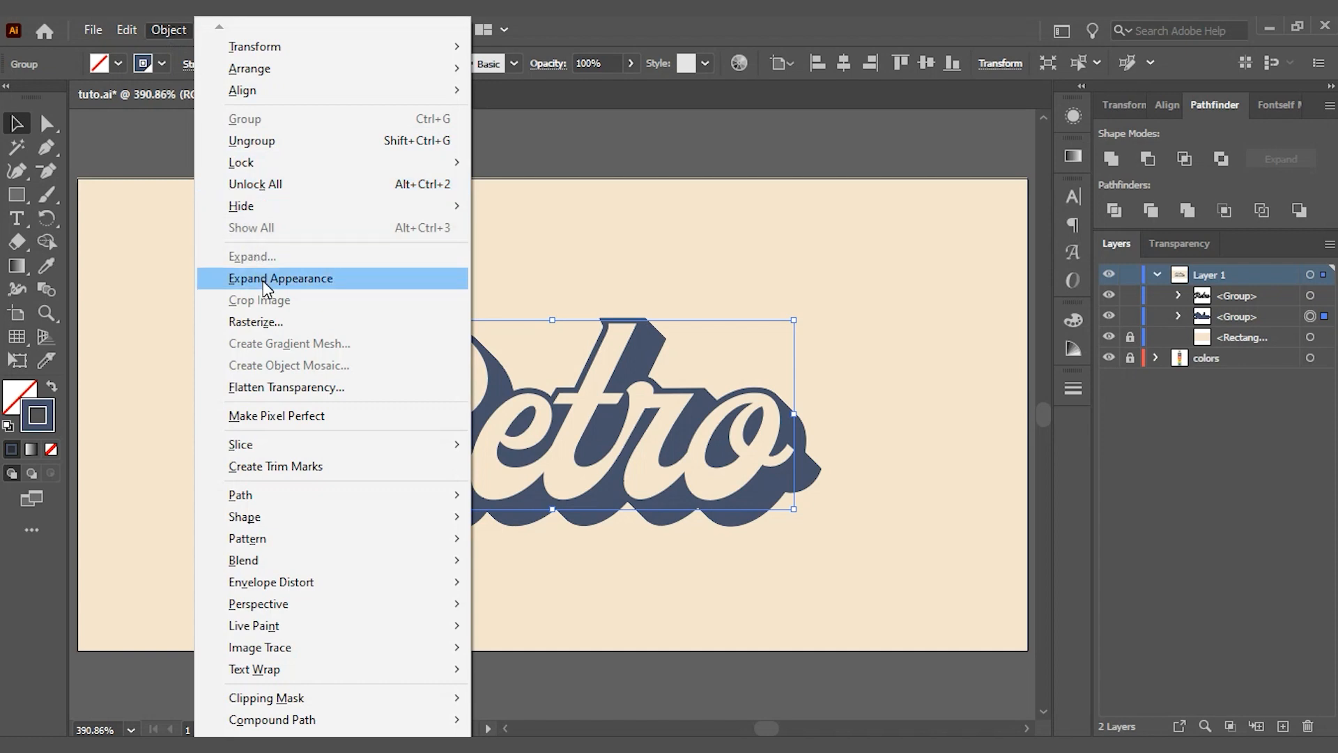
left_click(263, 280)
left_click(170, 30)
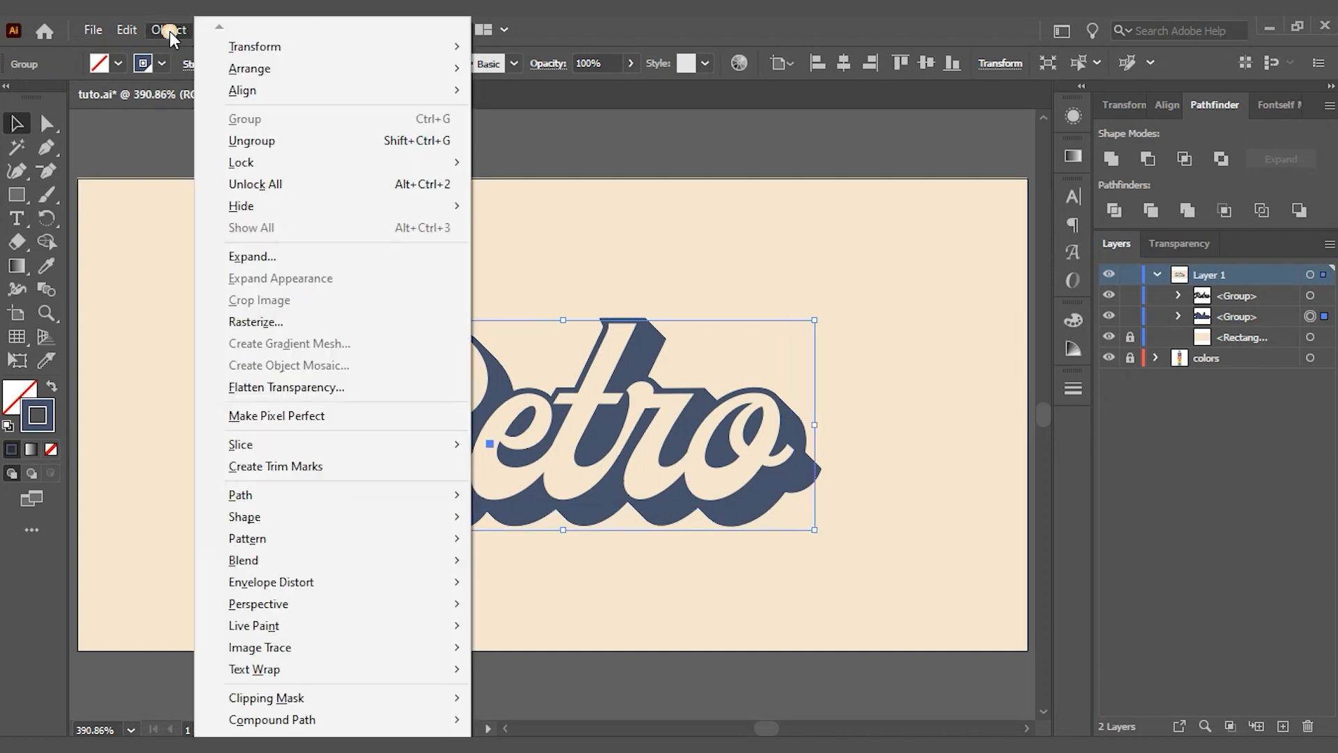
left_click(271, 258)
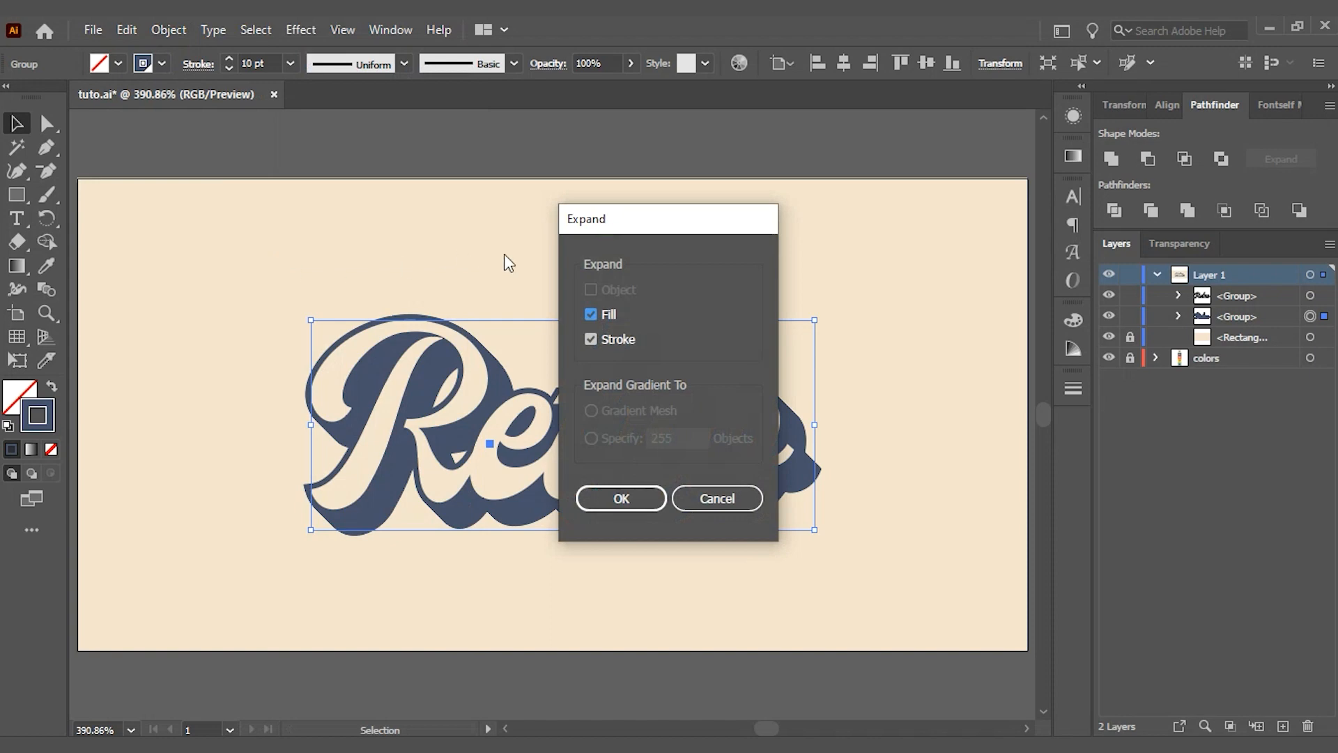
left_click(620, 494)
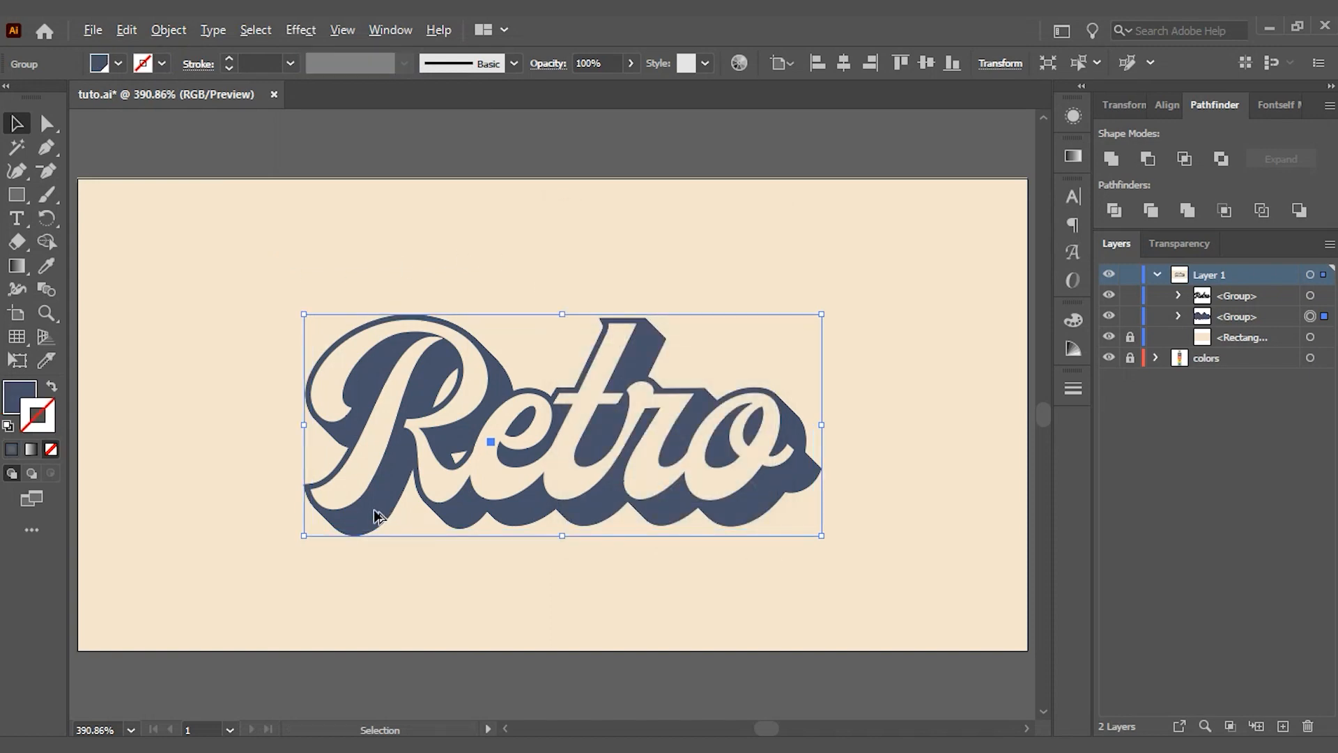
Duplicate the navy extrusion slightly down and to the right, place the copy beneath the original and fill it with orange-red.
left_click_drag(376, 516, 391, 529)
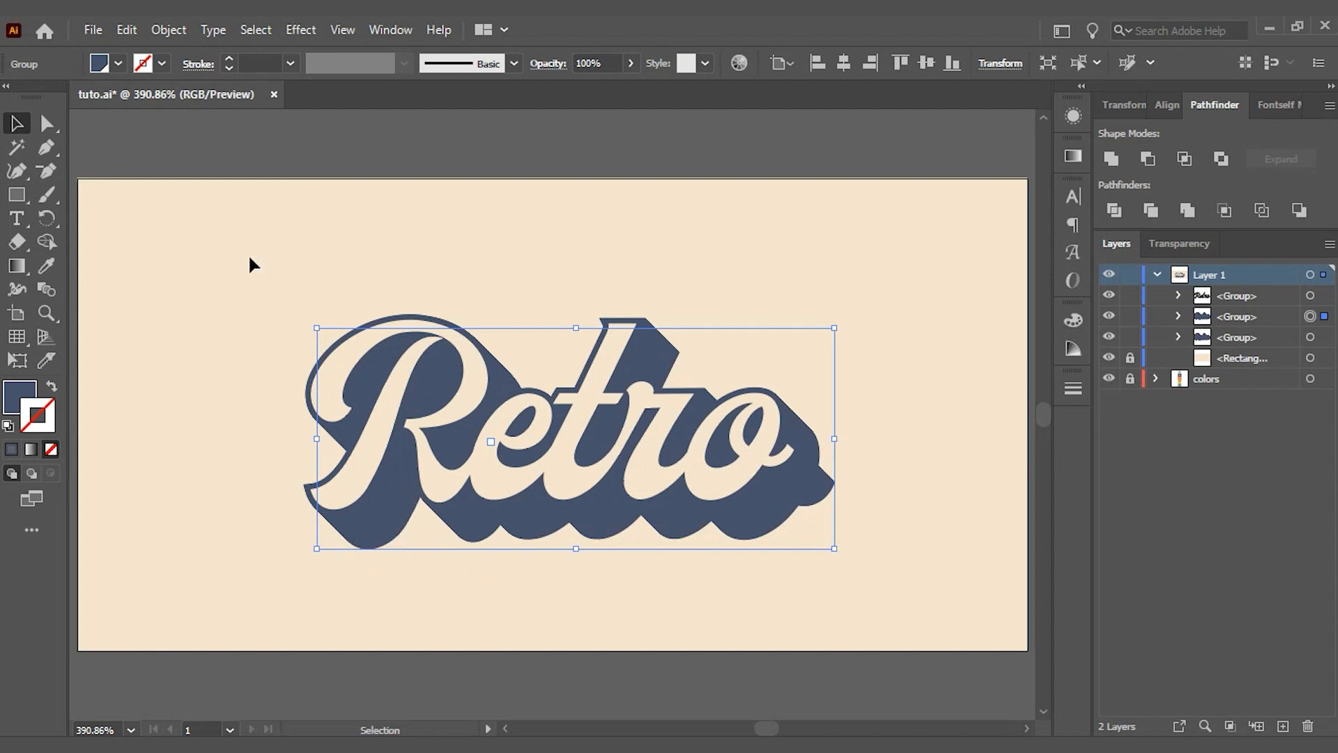
left_click_drag(1270, 315, 1272, 349)
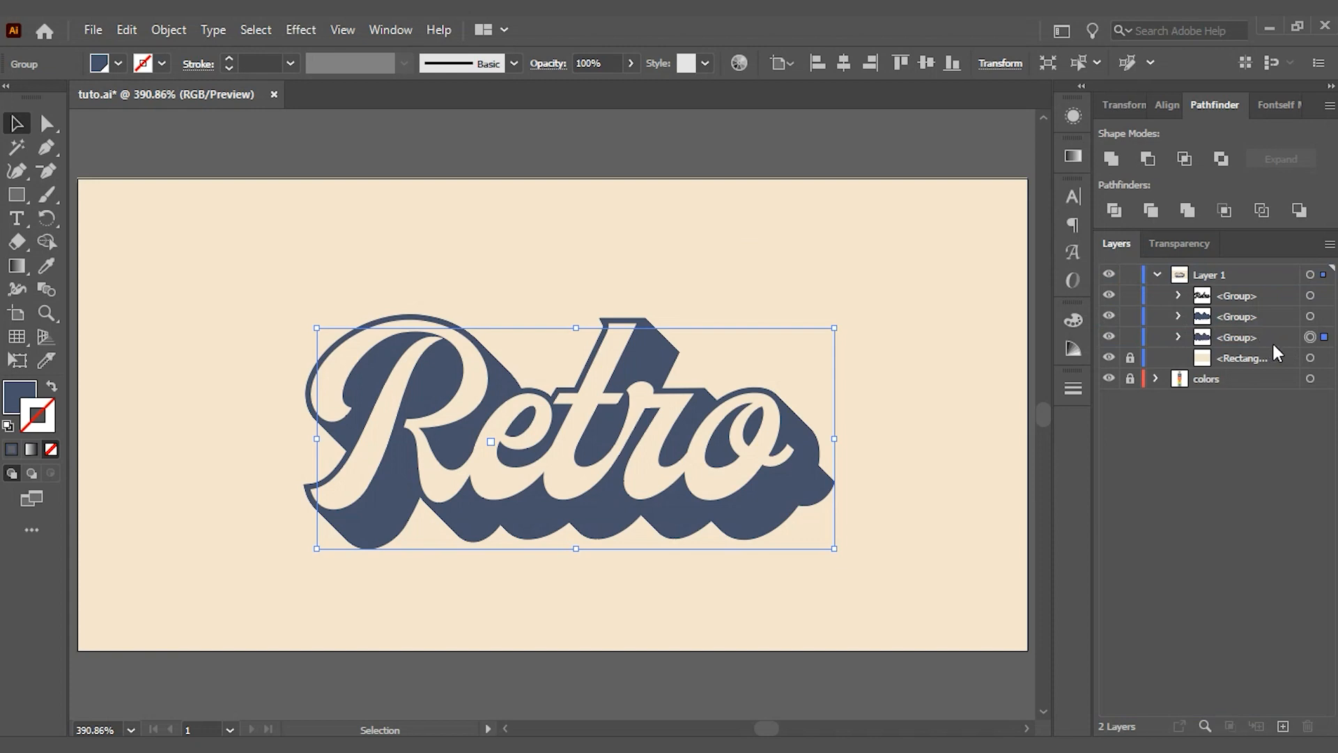
left_click(118, 63)
left_click(71, 100)
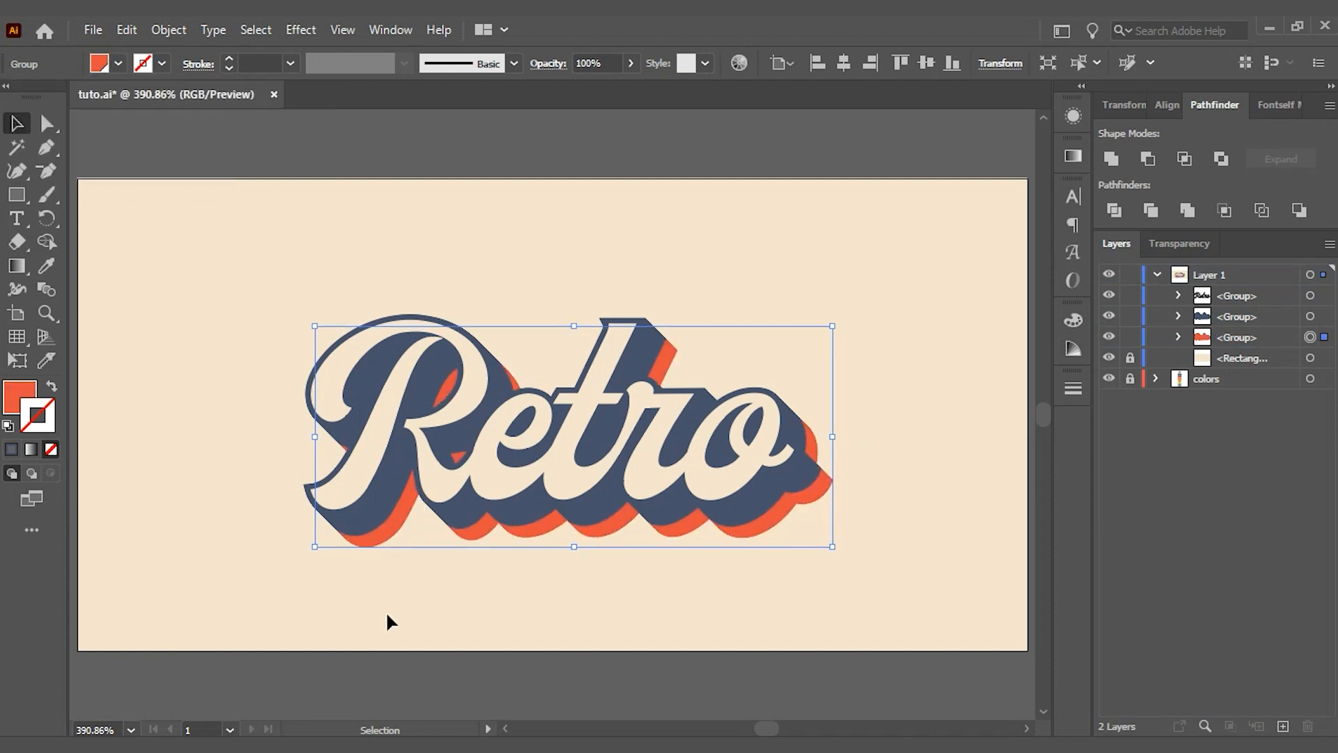
Duplicate the orange-red extrusion slightly down and to the right, place the copy beneath it and fill it with yellow.
left_click_drag(387, 540, 408, 553)
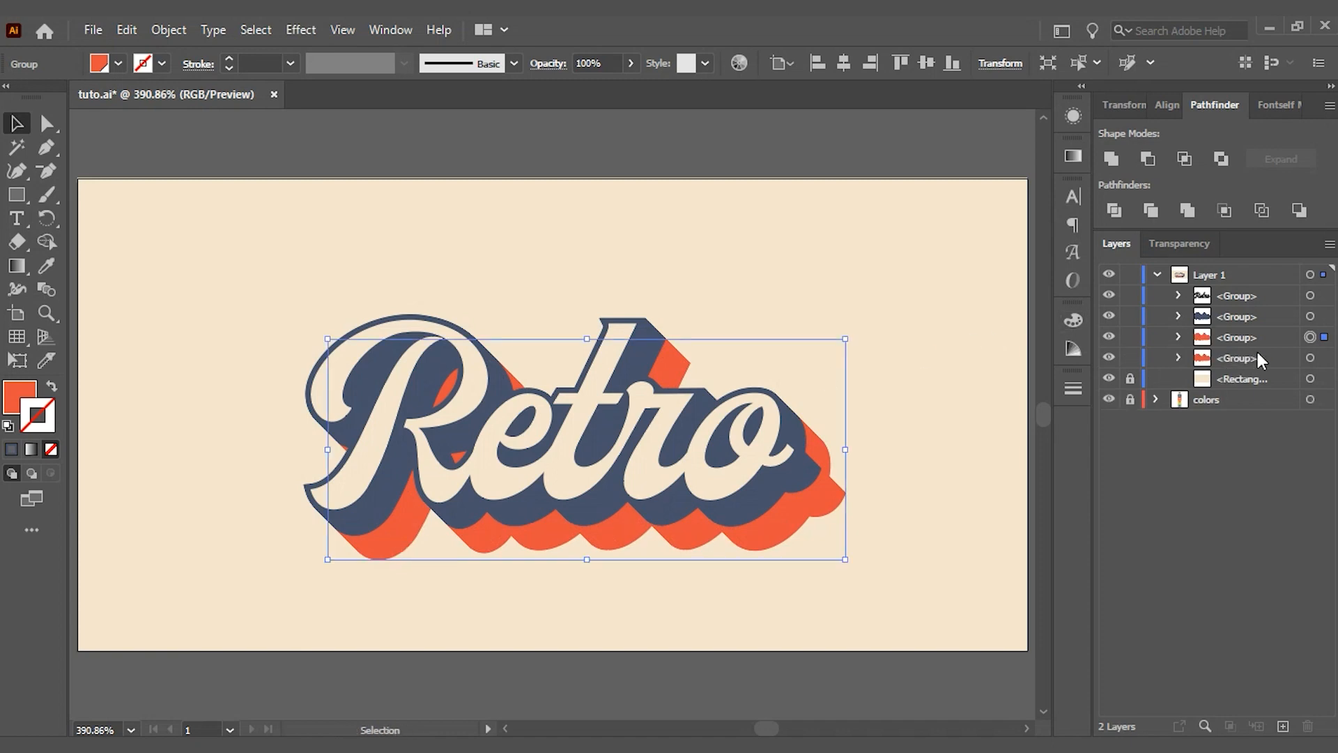
left_click_drag(1277, 344, 1274, 378)
left_click(118, 63)
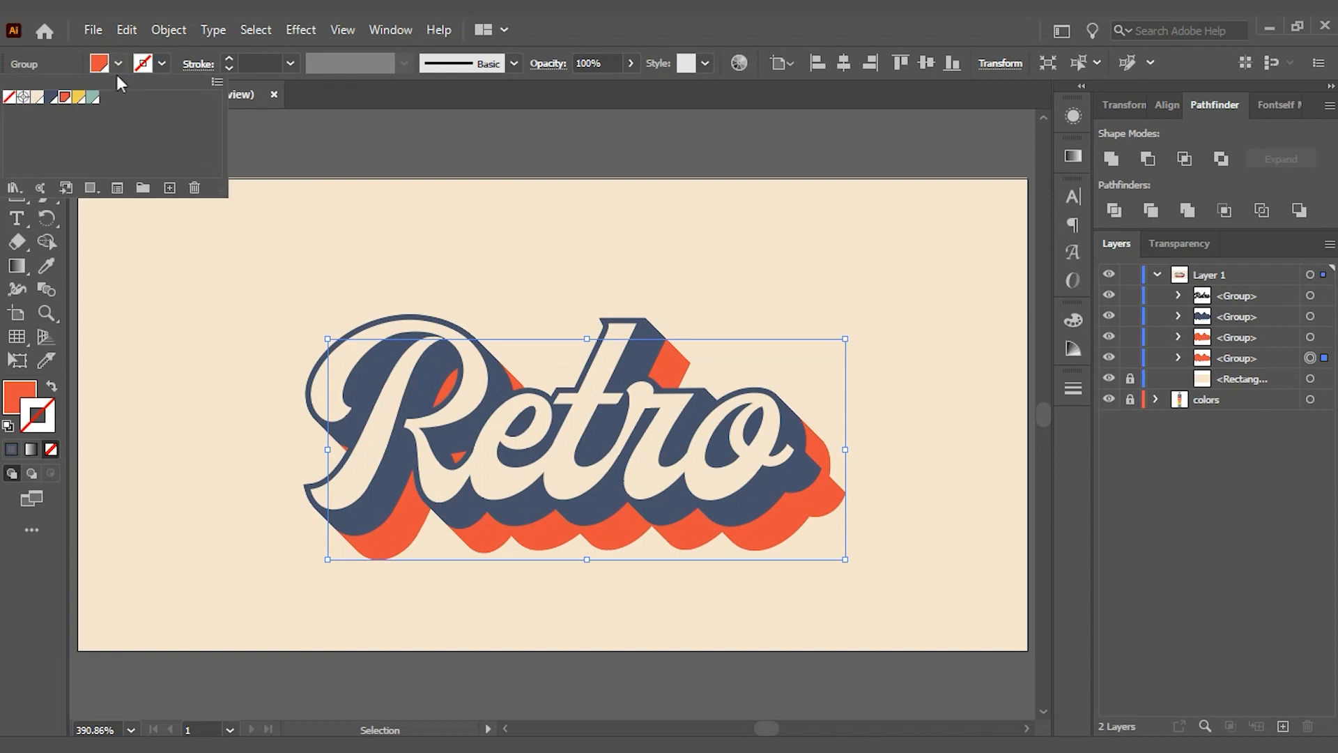
left_click(82, 99)
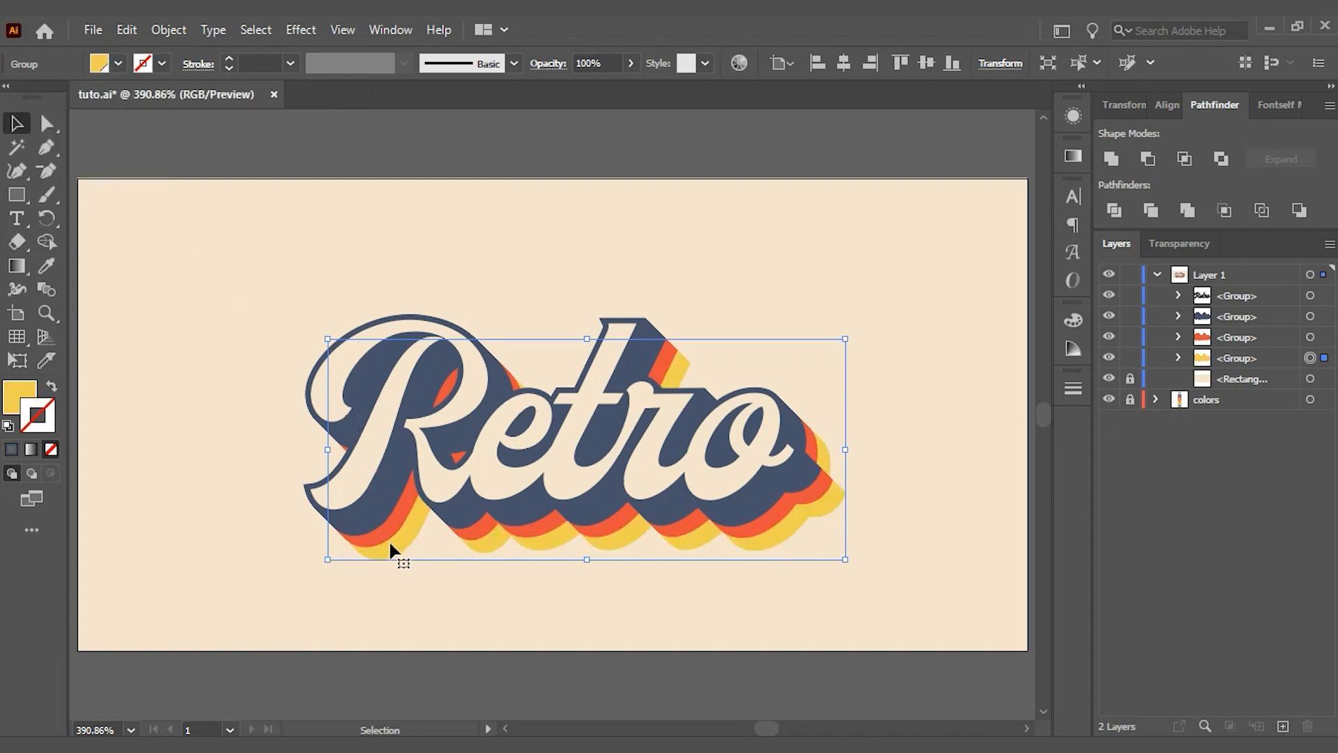
Duplicate the yellow extrusion slightly down and to the right, place the copy beneath it and fill it with teal.
left_click_drag(397, 549, 412, 558)
left_click(1269, 378)
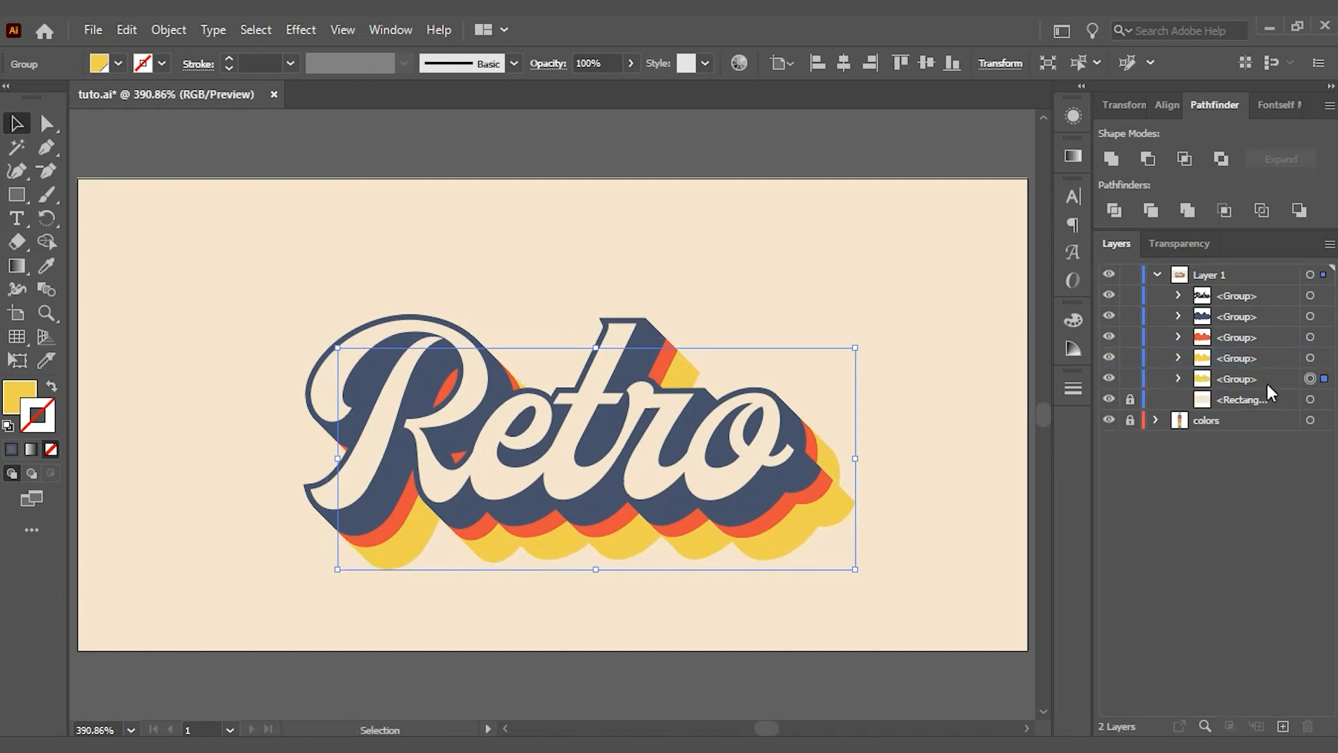
left_click(118, 63)
left_click(92, 97)
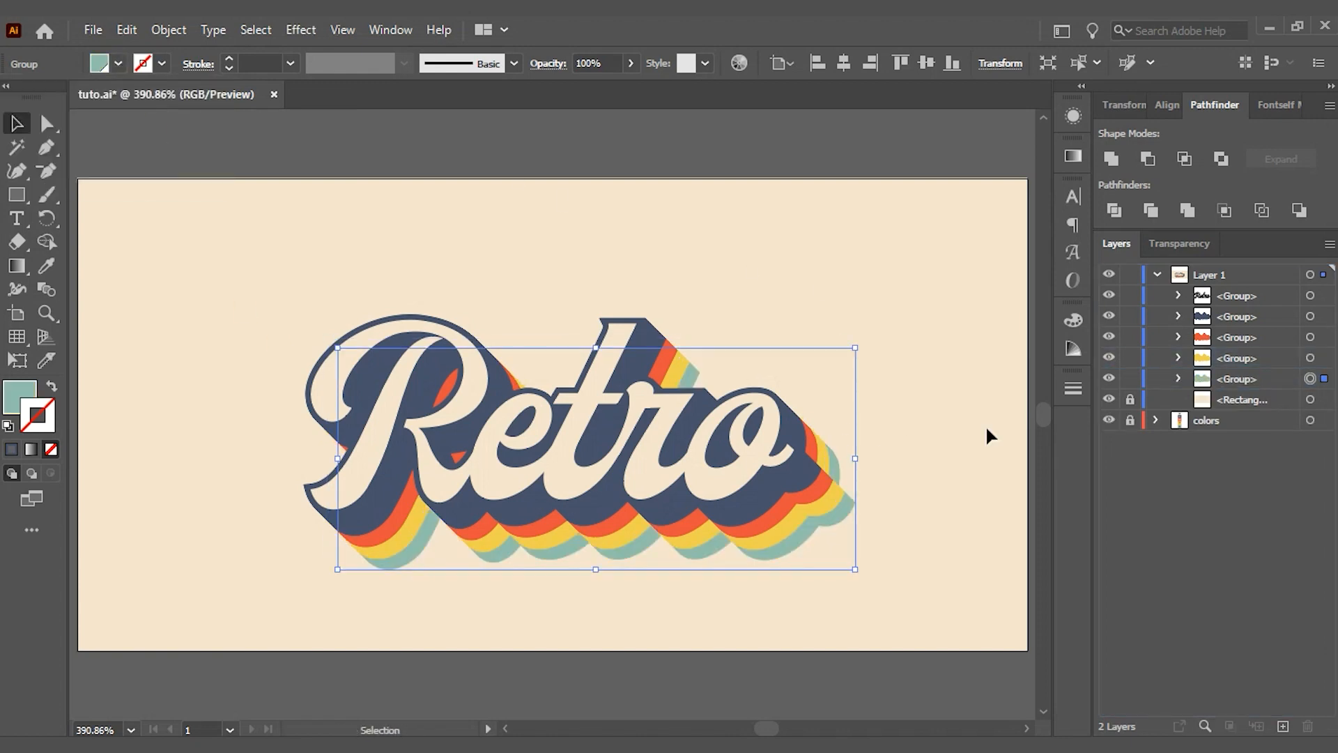
Nudge the yellow extrusion group very slightly to adjust its spacing, and clear the selection.
left_click(1311, 357)
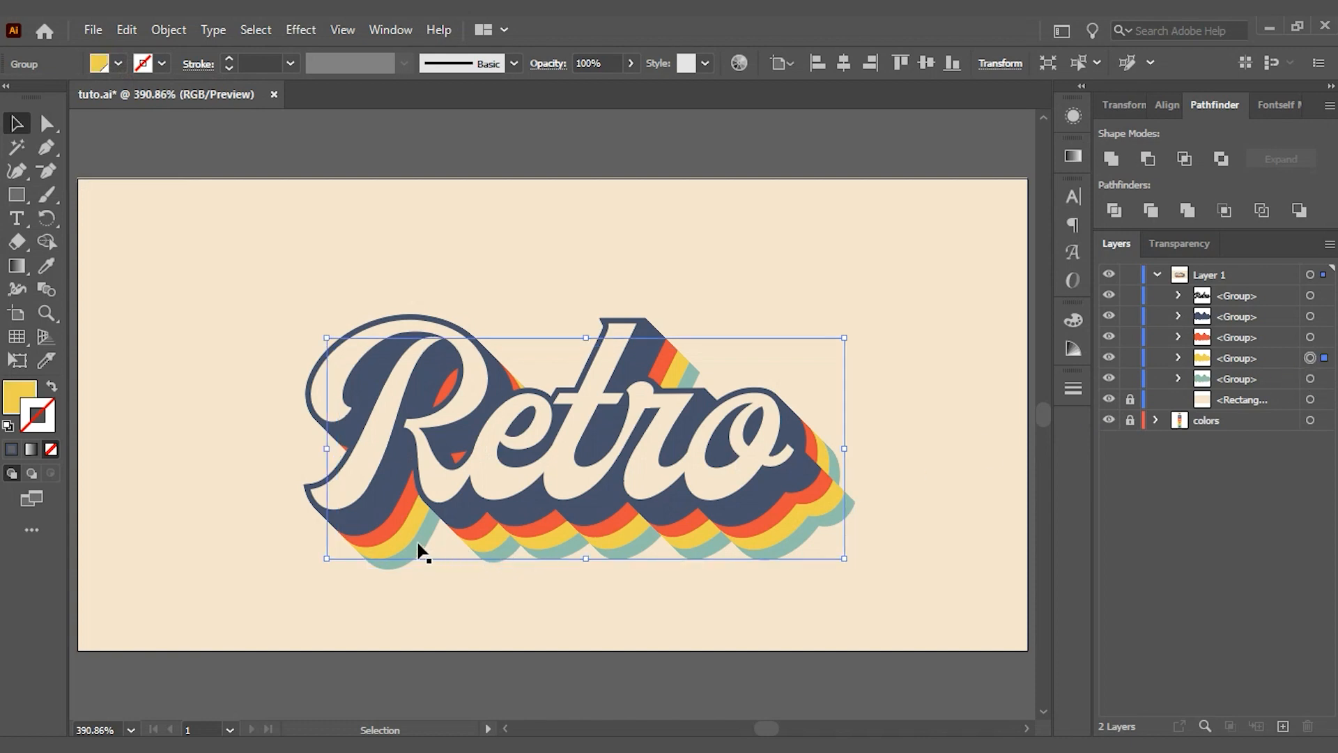
left_click_drag(408, 539, 409, 538)
left_click(559, 636)
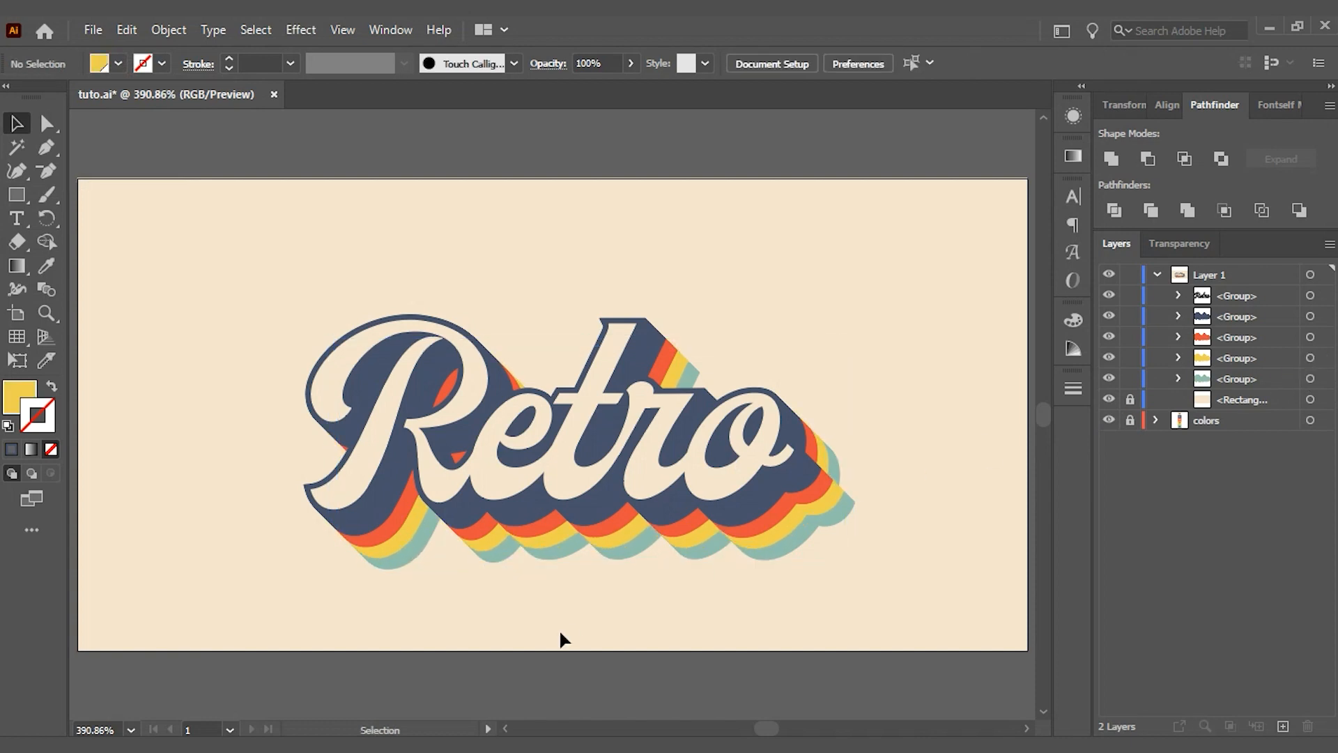
Group the navy, orange-red, yellow and teal extrusion groups together.
left_click(1311, 317)
left_click(1312, 380, "shift")
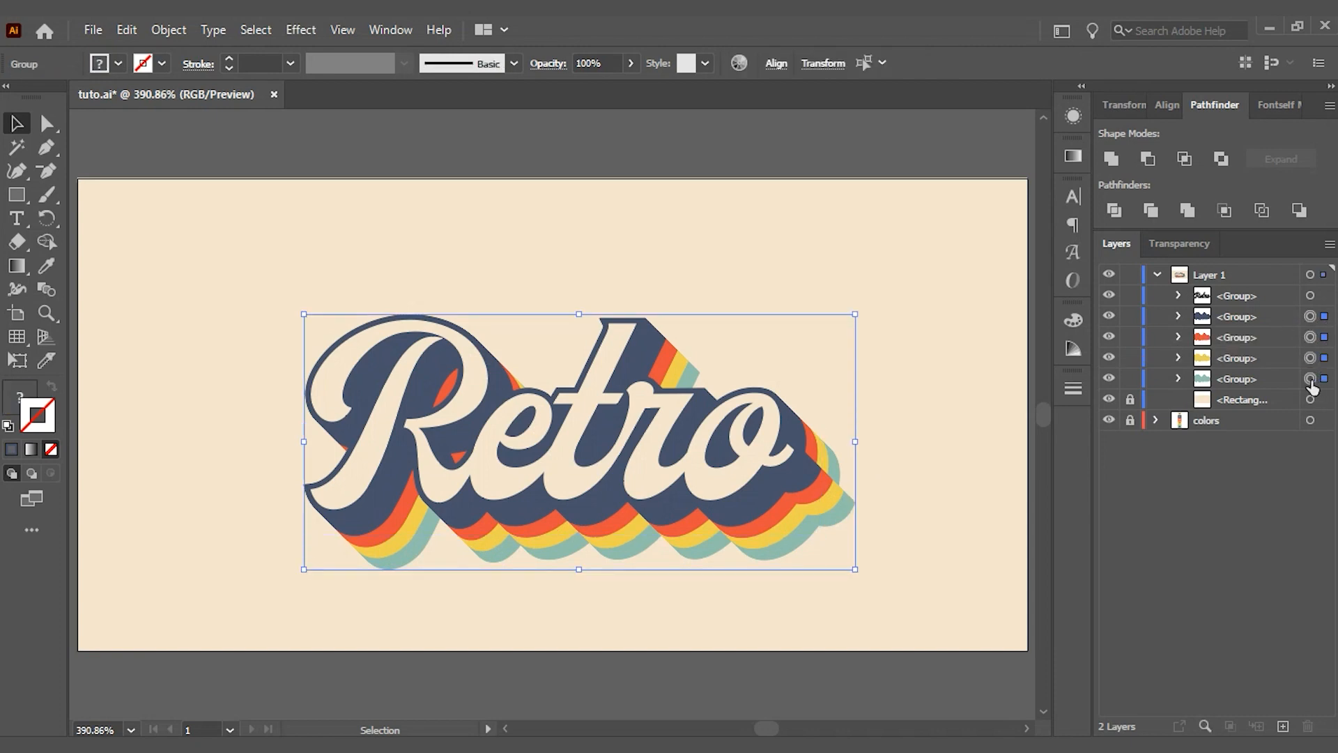
left_click(169, 30)
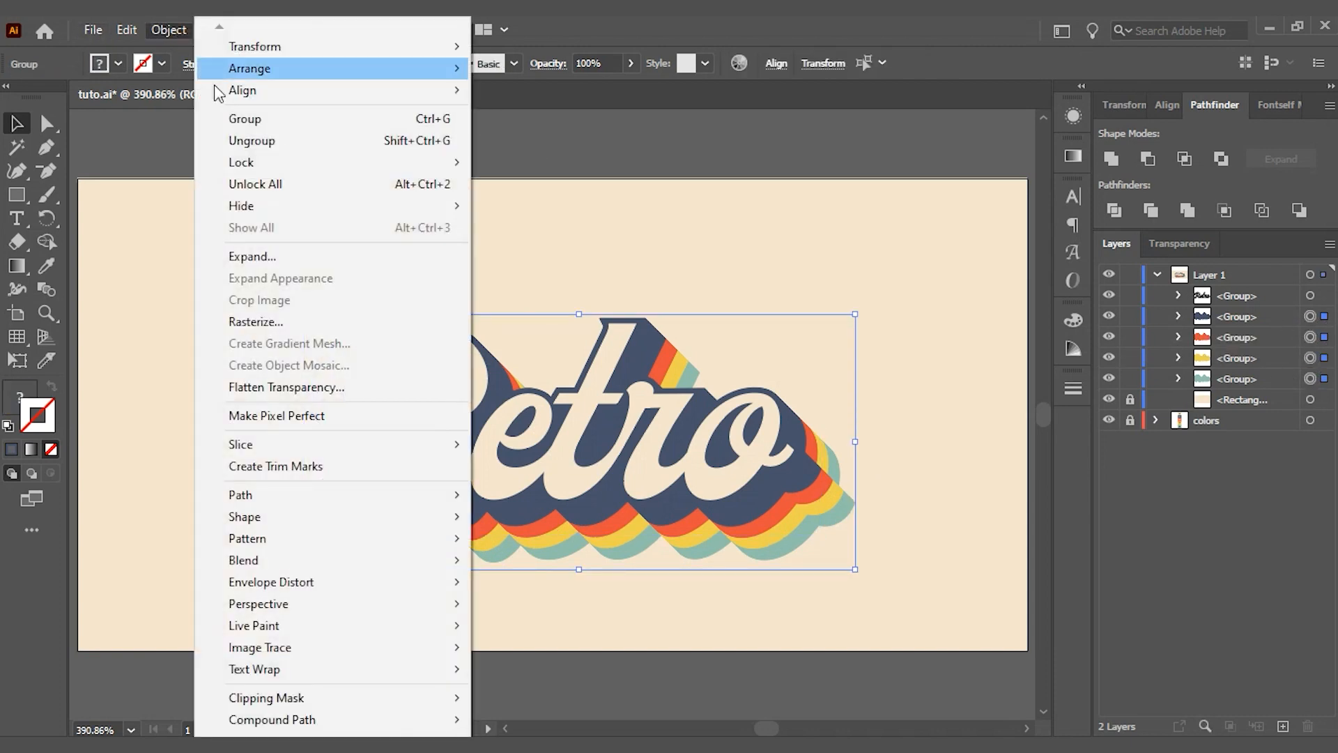
left_click(257, 127)
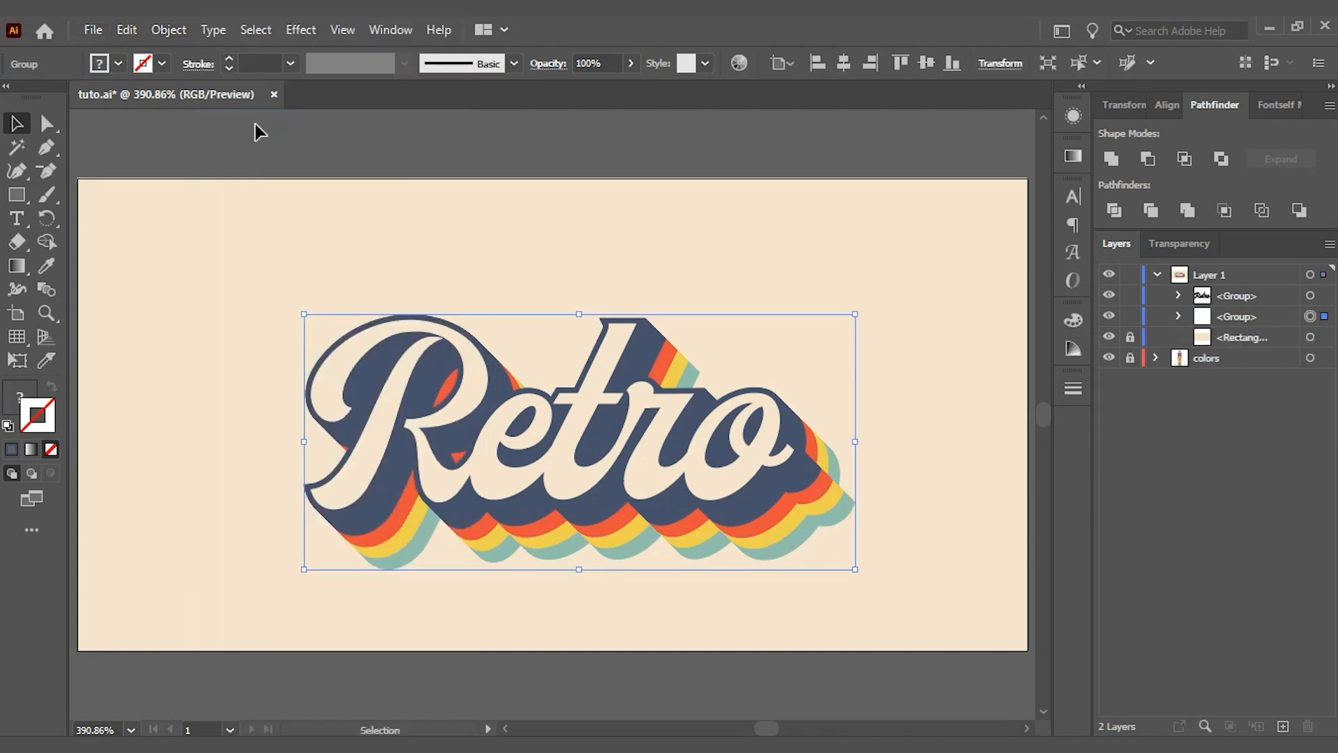
Group the cream lettering with the colored extrusions and center the artwork horizontally on the artboard.
left_click(1311, 295)
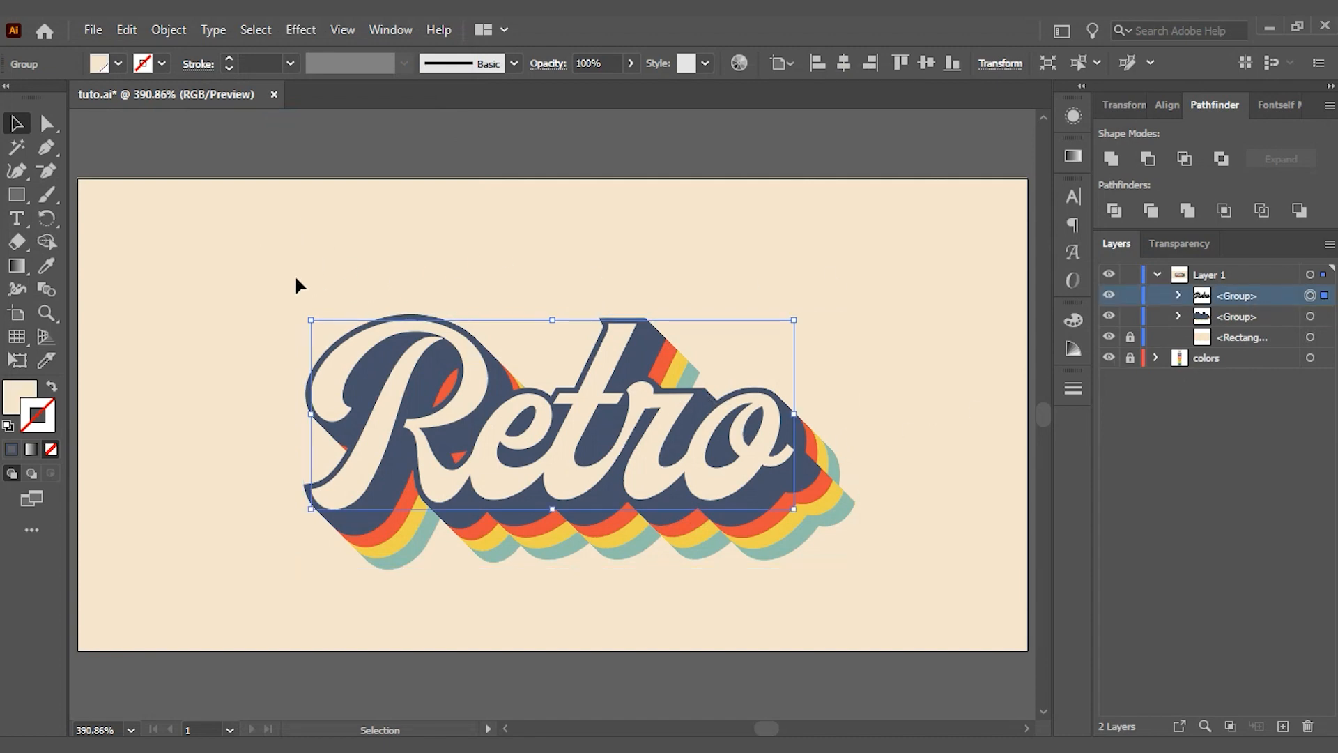
key("ctrl+a")
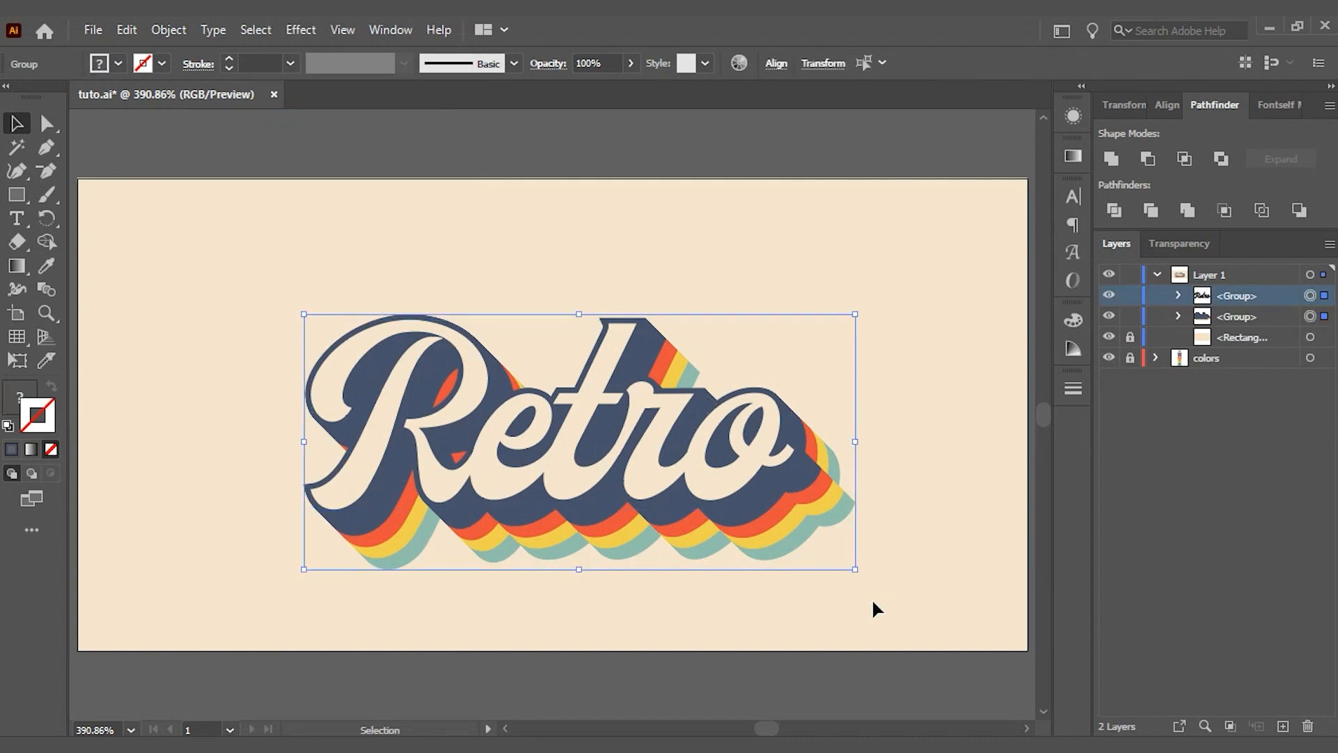
left_click(169, 29)
left_click(248, 119)
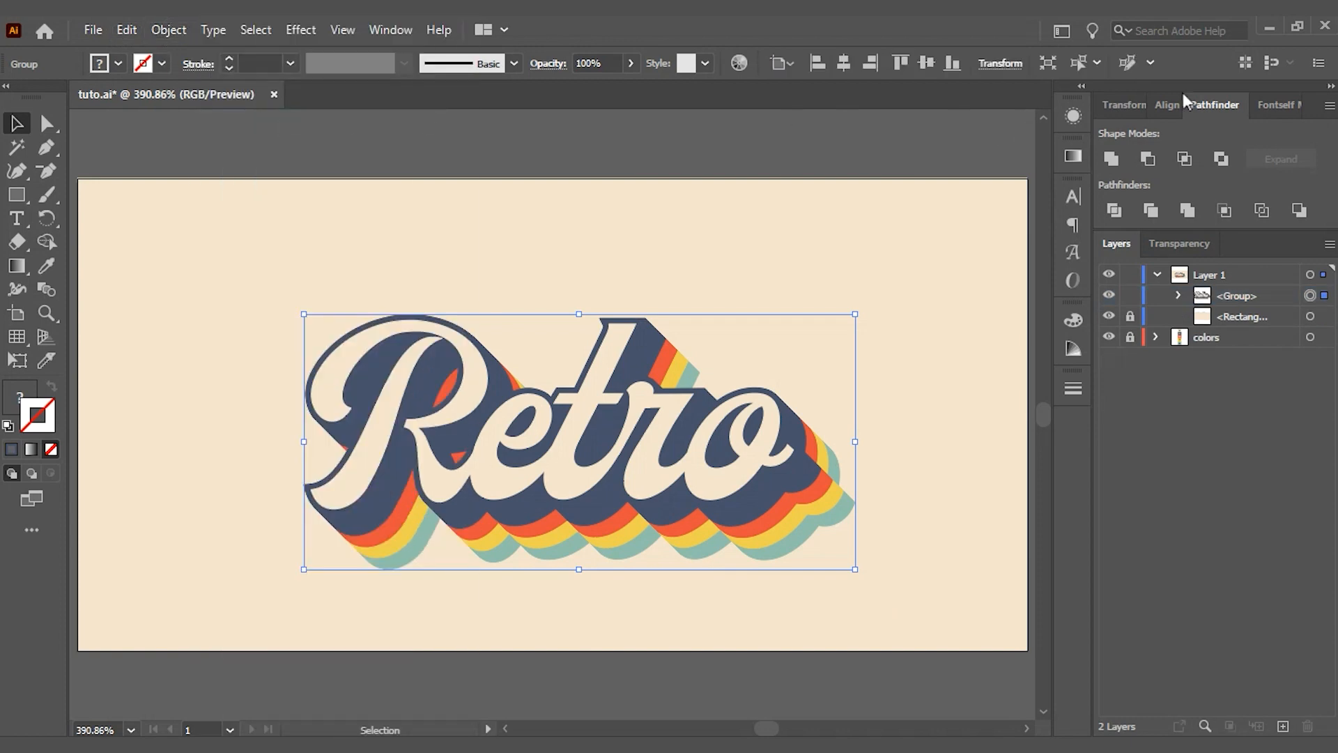
left_click(1168, 104)
left_click(1146, 159)
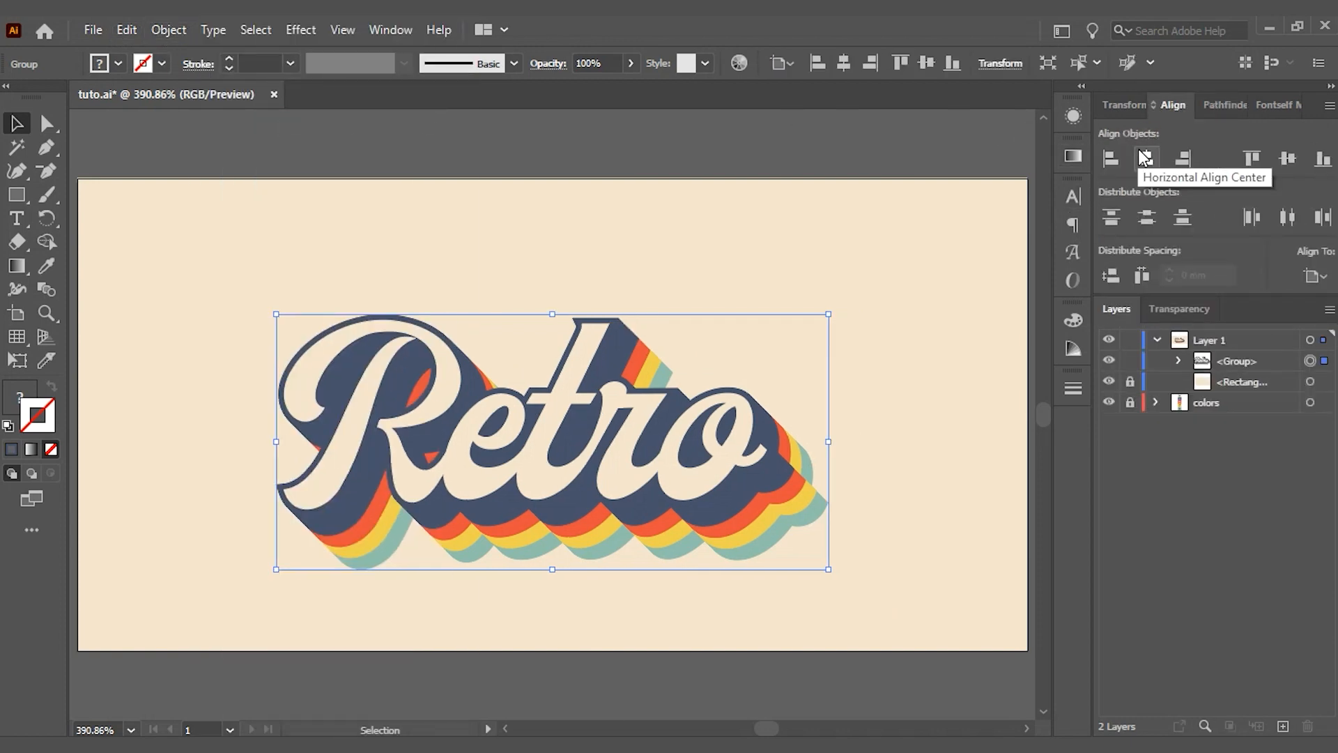
Ungroup the centered artwork into its lettering and extrusion groups, and clear the selection.
left_click(168, 30)
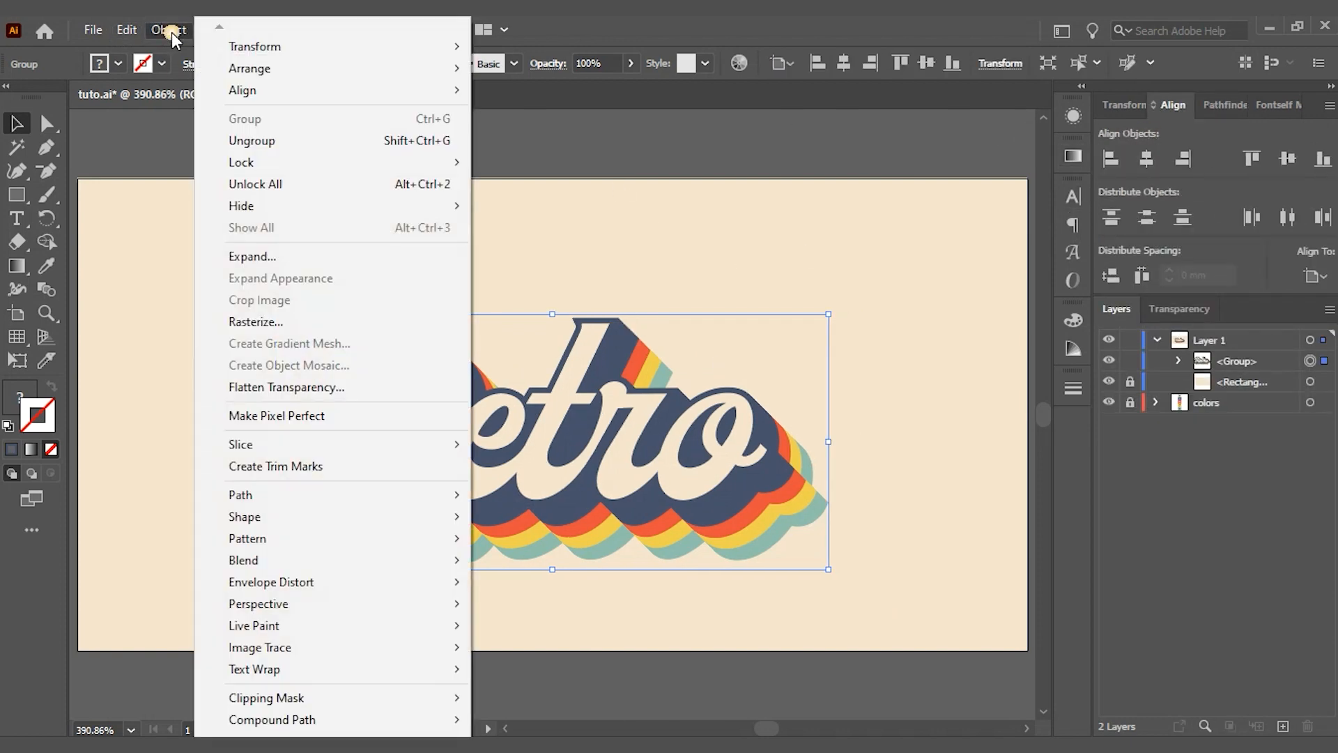
left_click(259, 134)
key("ctrl+shift+a")
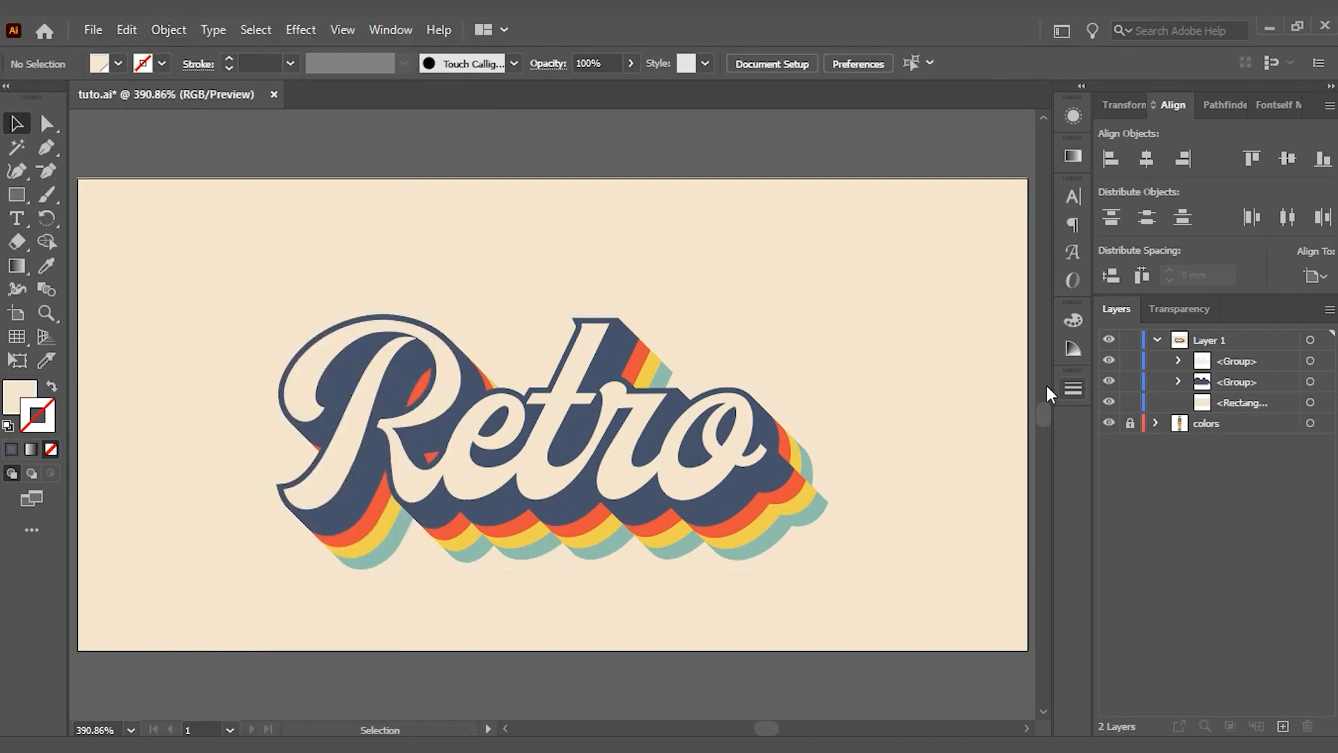
Apply the Film Grain effect to the cream background rectangle with Grain 2, Highlight Area 20 and Intensity 0.
left_click(877, 317)
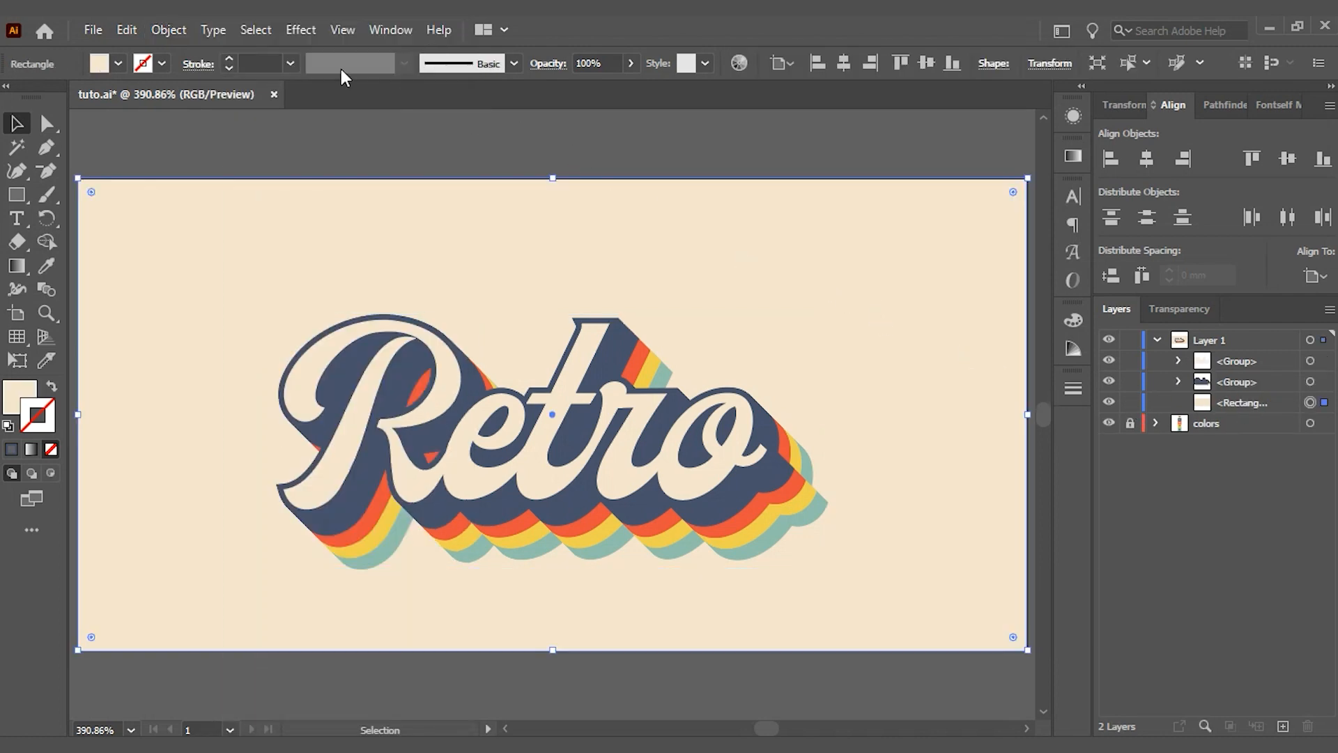
left_click(286, 28)
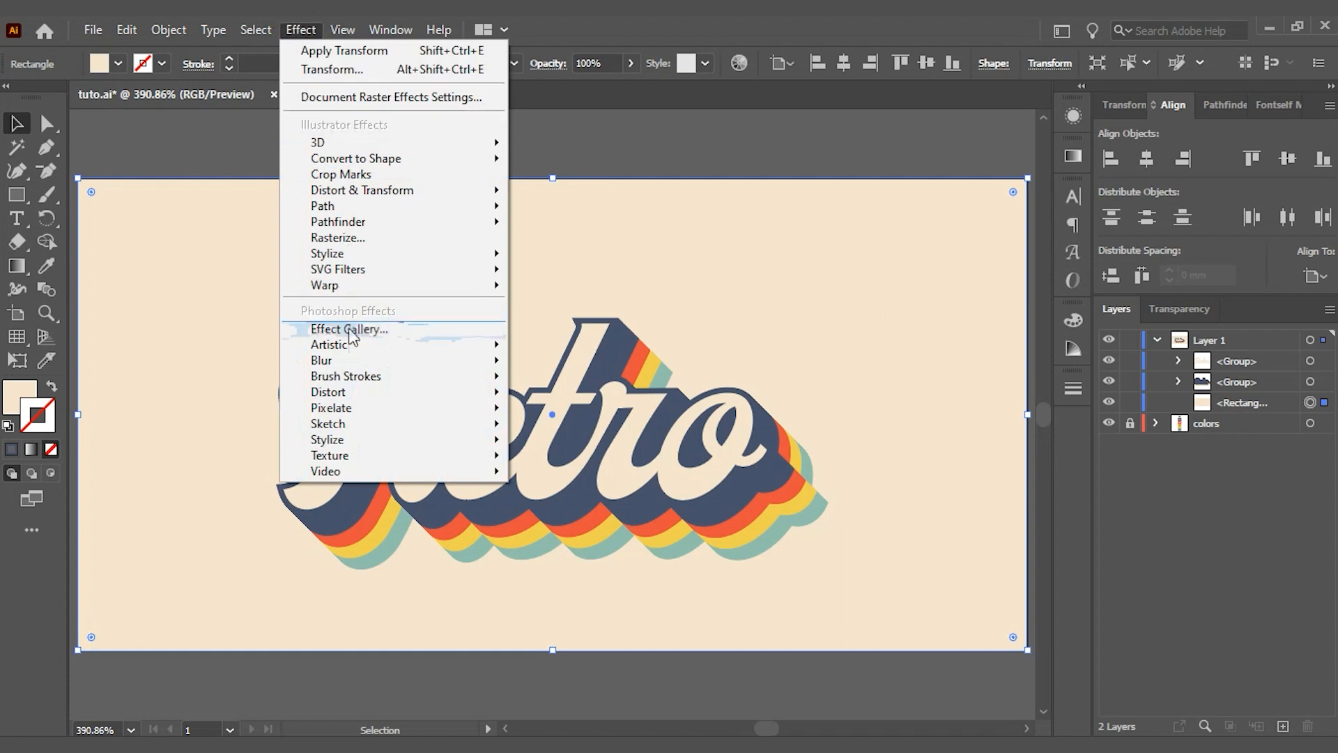
mouse_move(339, 350)
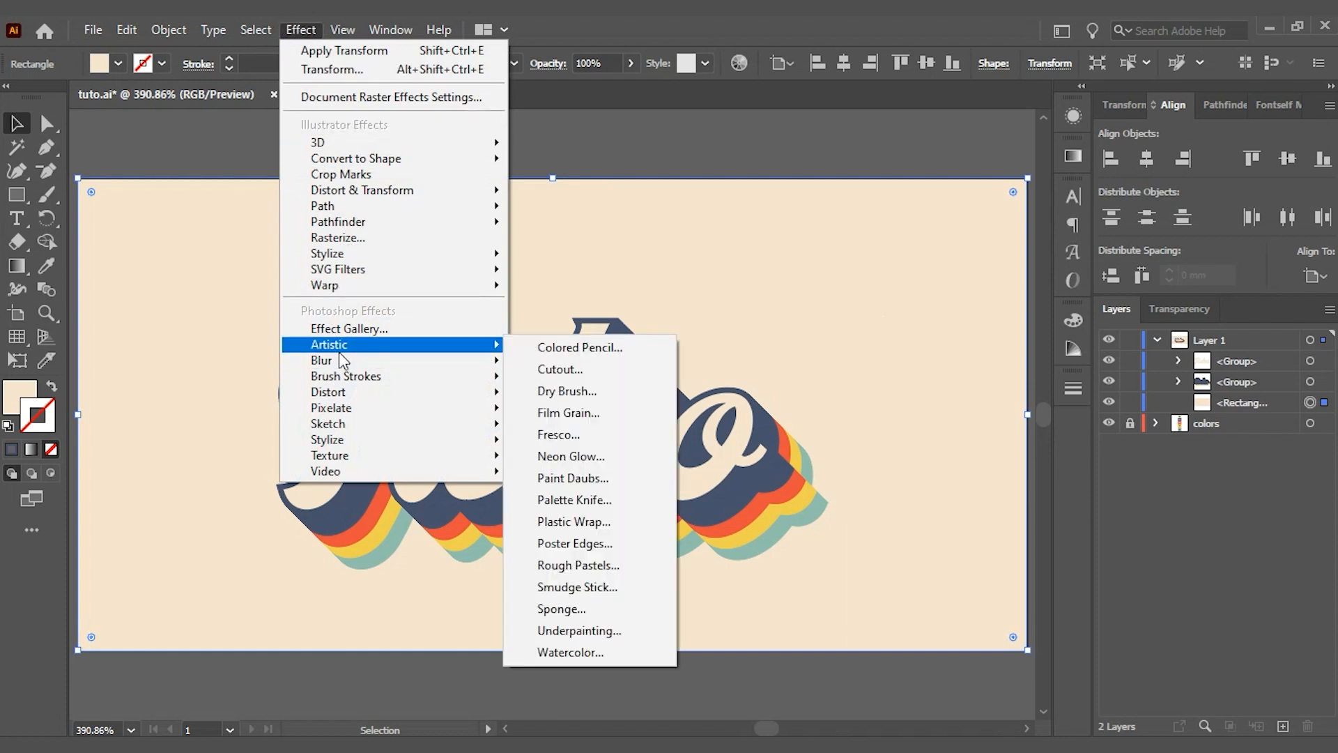
left_click(562, 415)
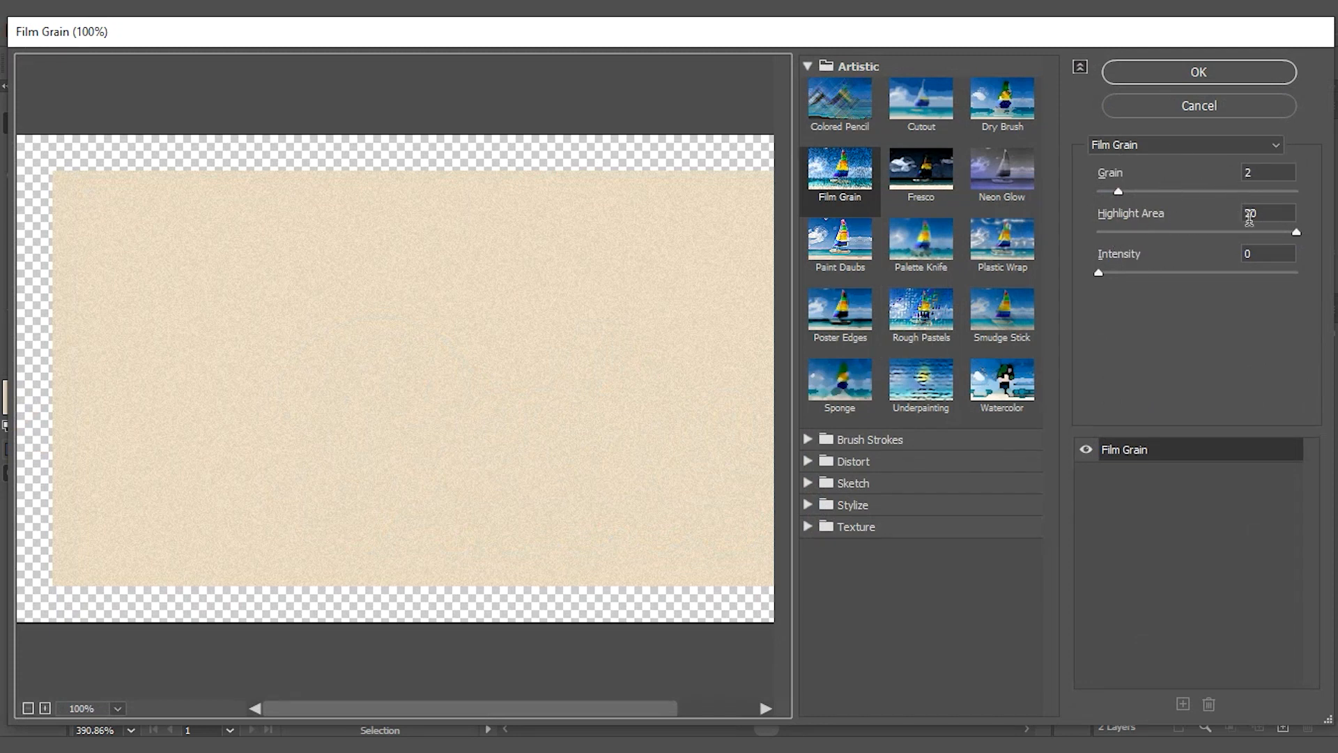
left_click(1174, 78)
Check the grain texture up close and lock the background rectangle.
key("ctrl+h")
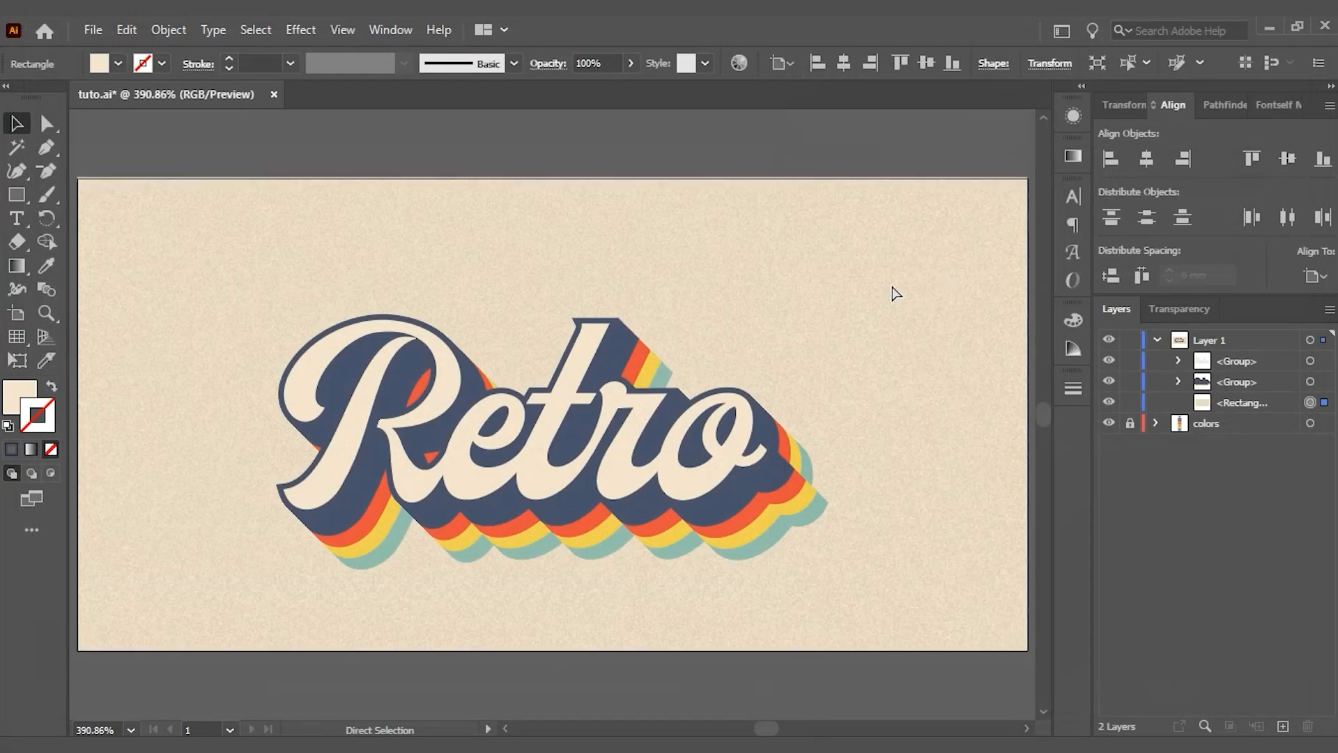
key("ctrl+plus")
key("ctrl+plus")
key("ctrl+plus")
left_click_drag(895, 304, 533, 537)
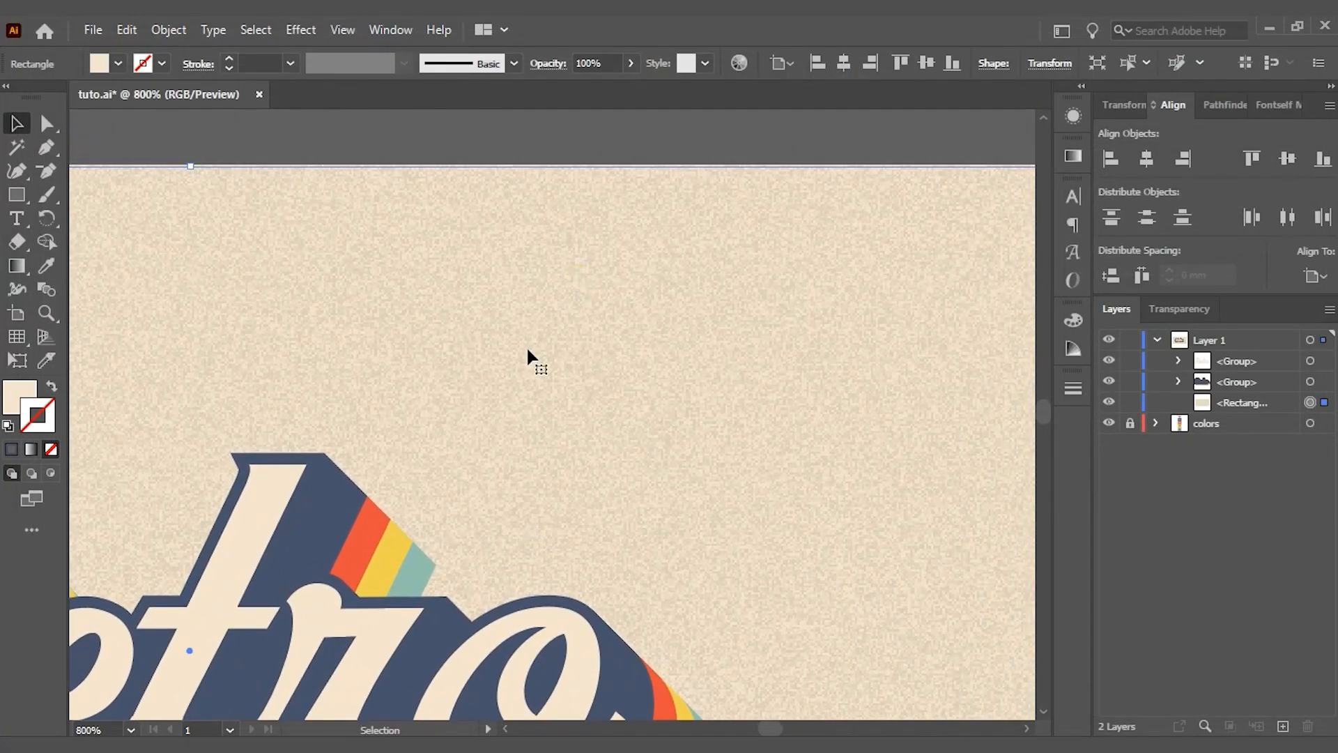
key("ctrl+0")
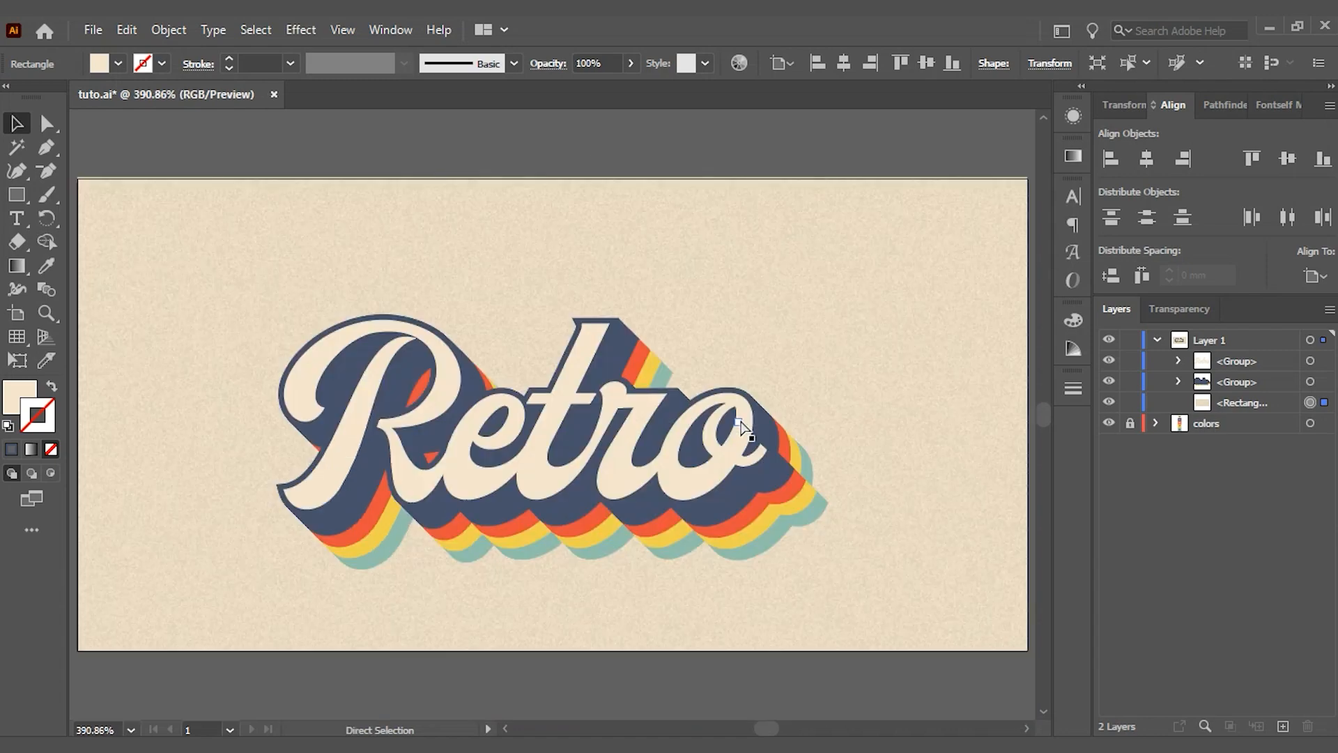
key("ctrl+2")
Copy the colored extrusion group and paste the copy directly behind the original.
left_click(1322, 382)
left_click(120, 30)
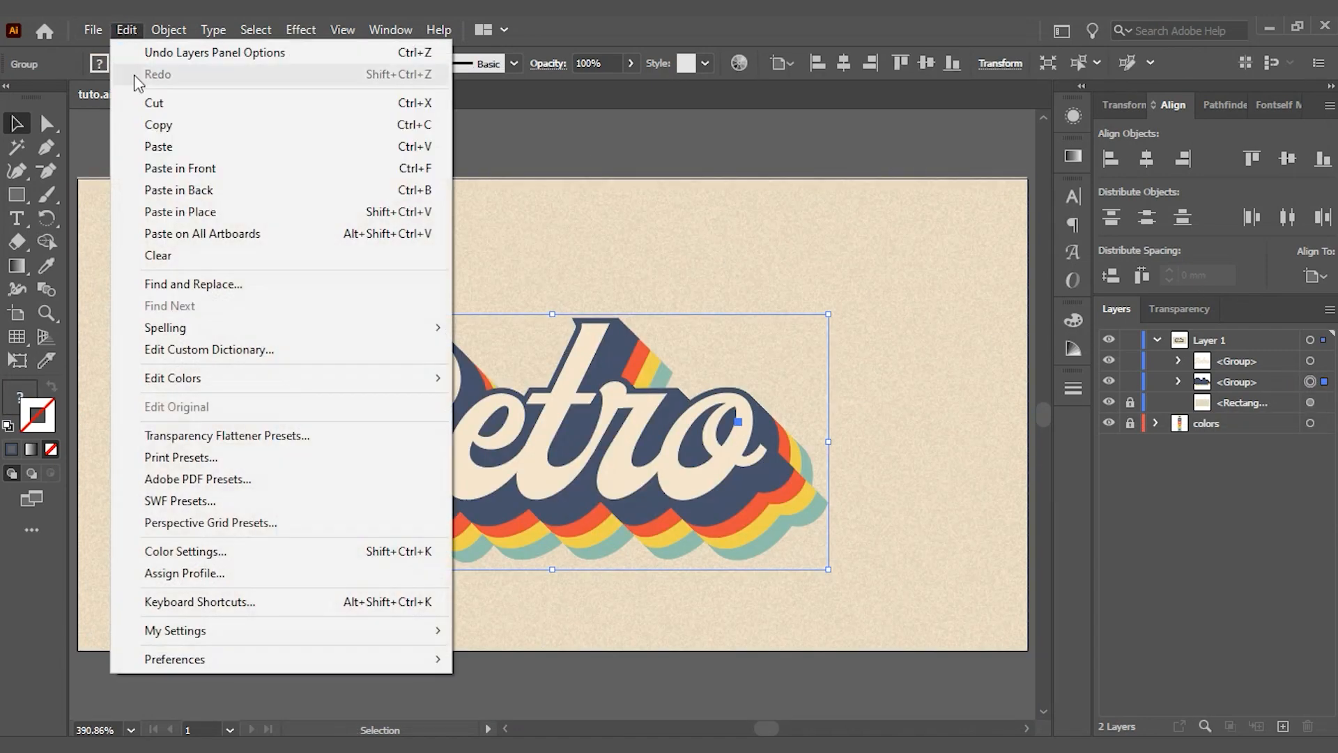
left_click(157, 129)
left_click(129, 30)
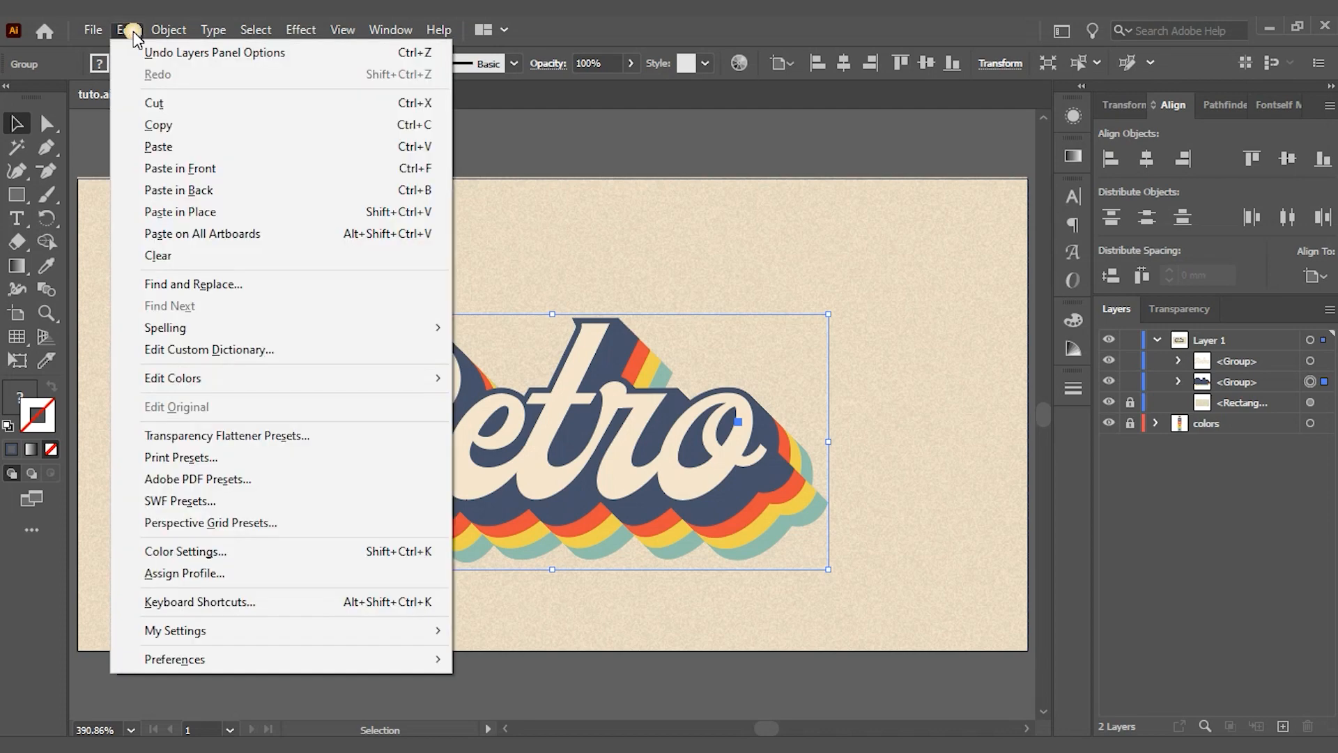
left_click(186, 195)
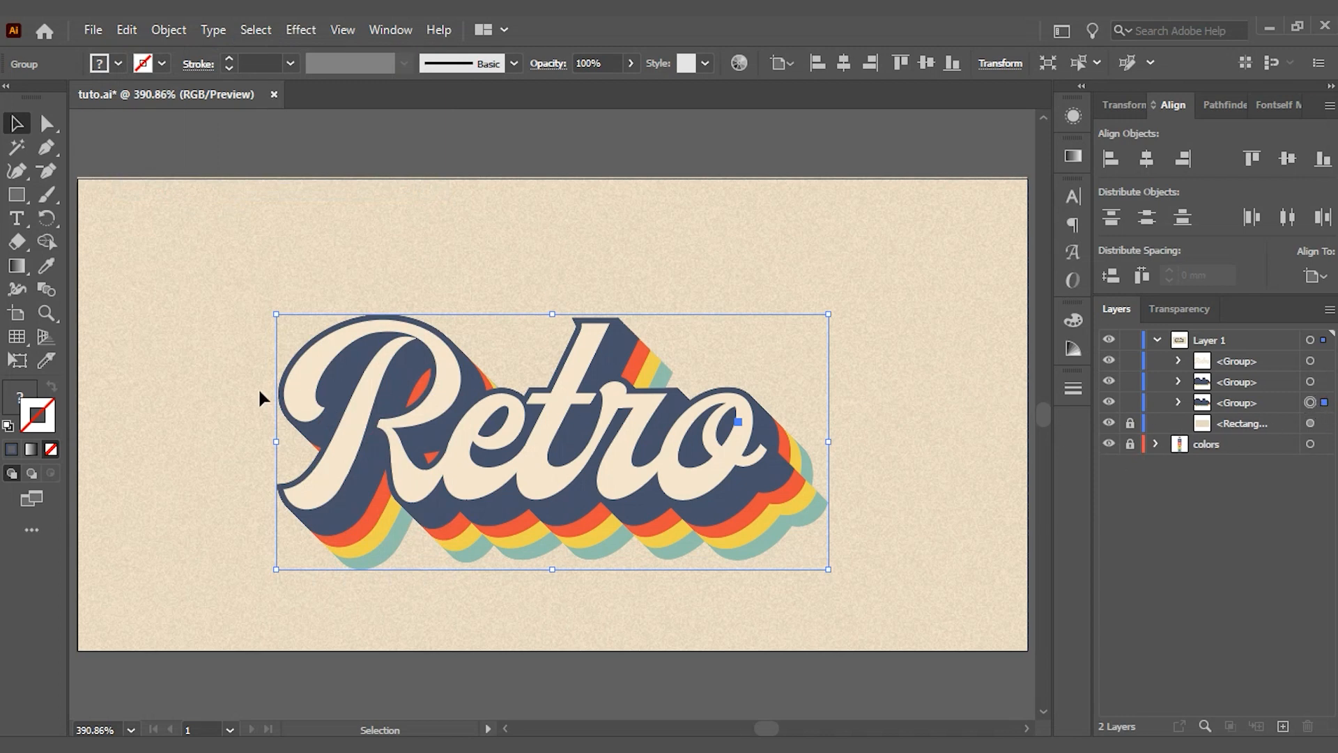
Remove the fill from the pasted extrusion group and give it a cream stroke.
left_click(119, 64)
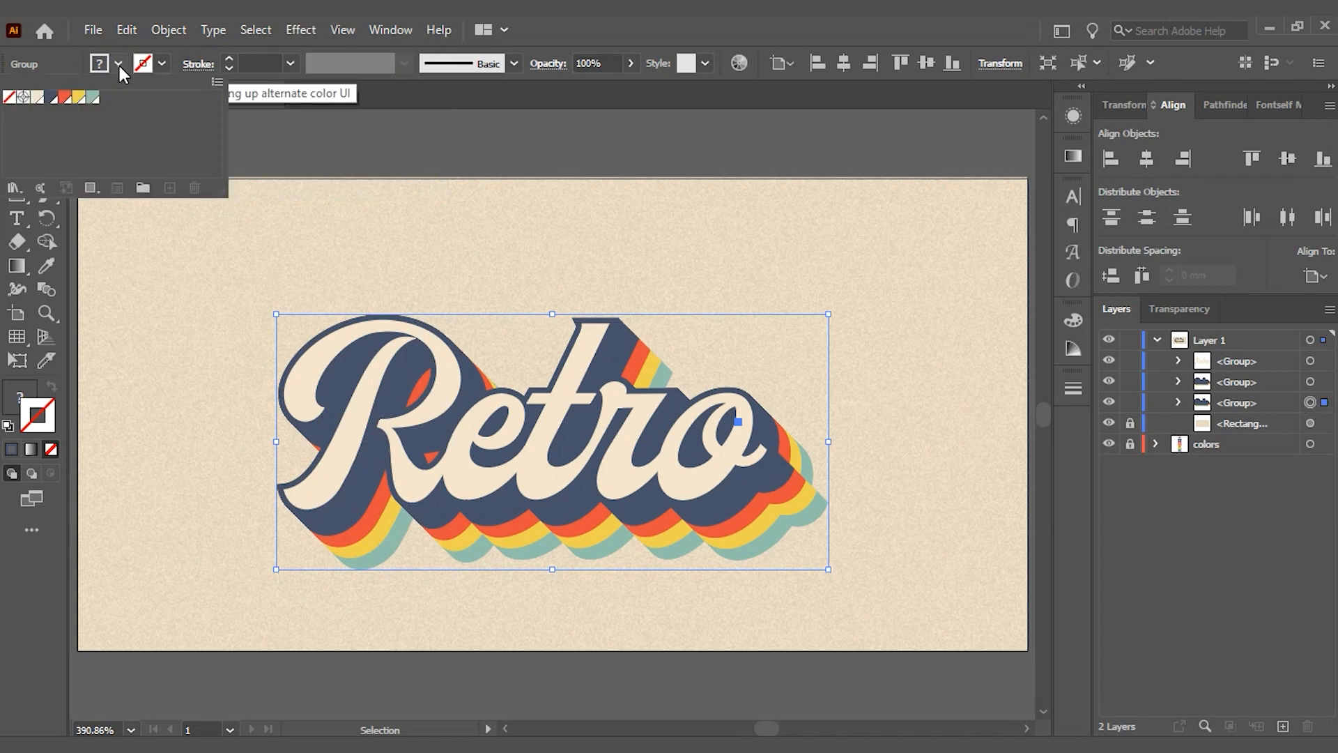
left_click(16, 101)
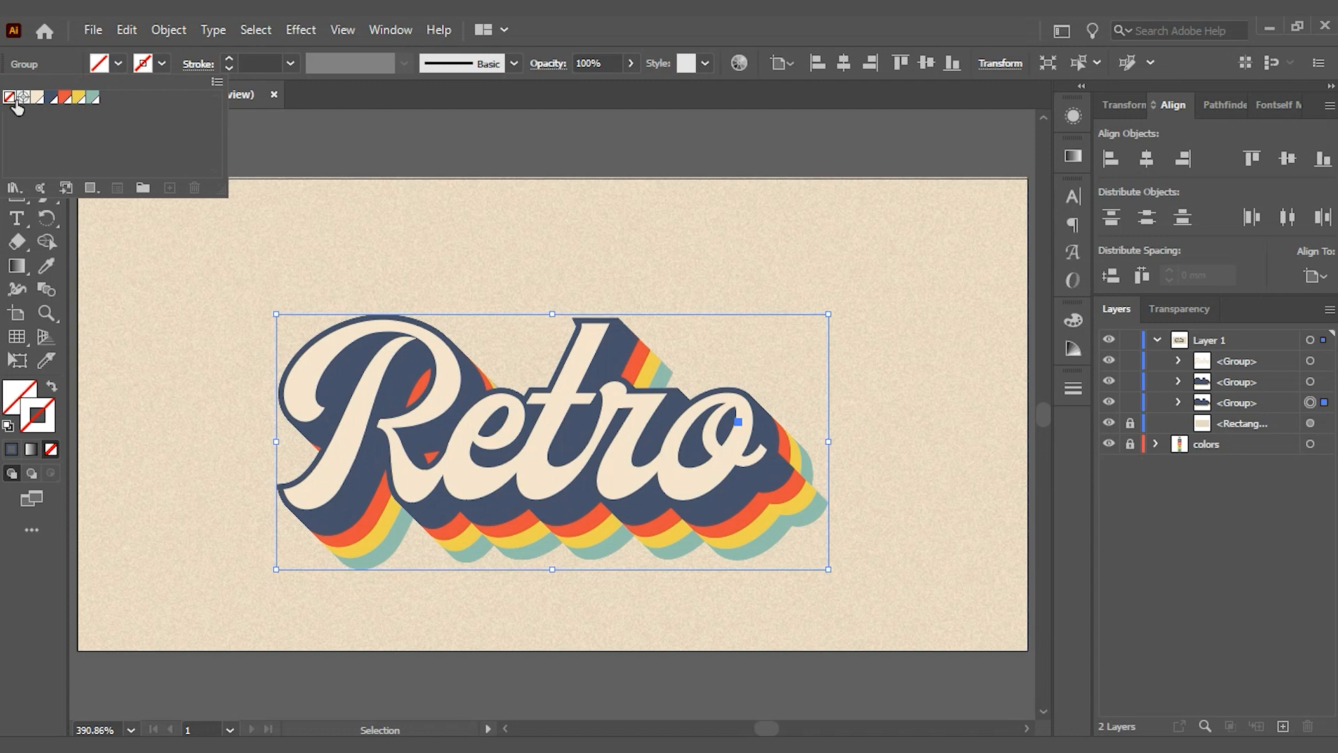
left_click(154, 65)
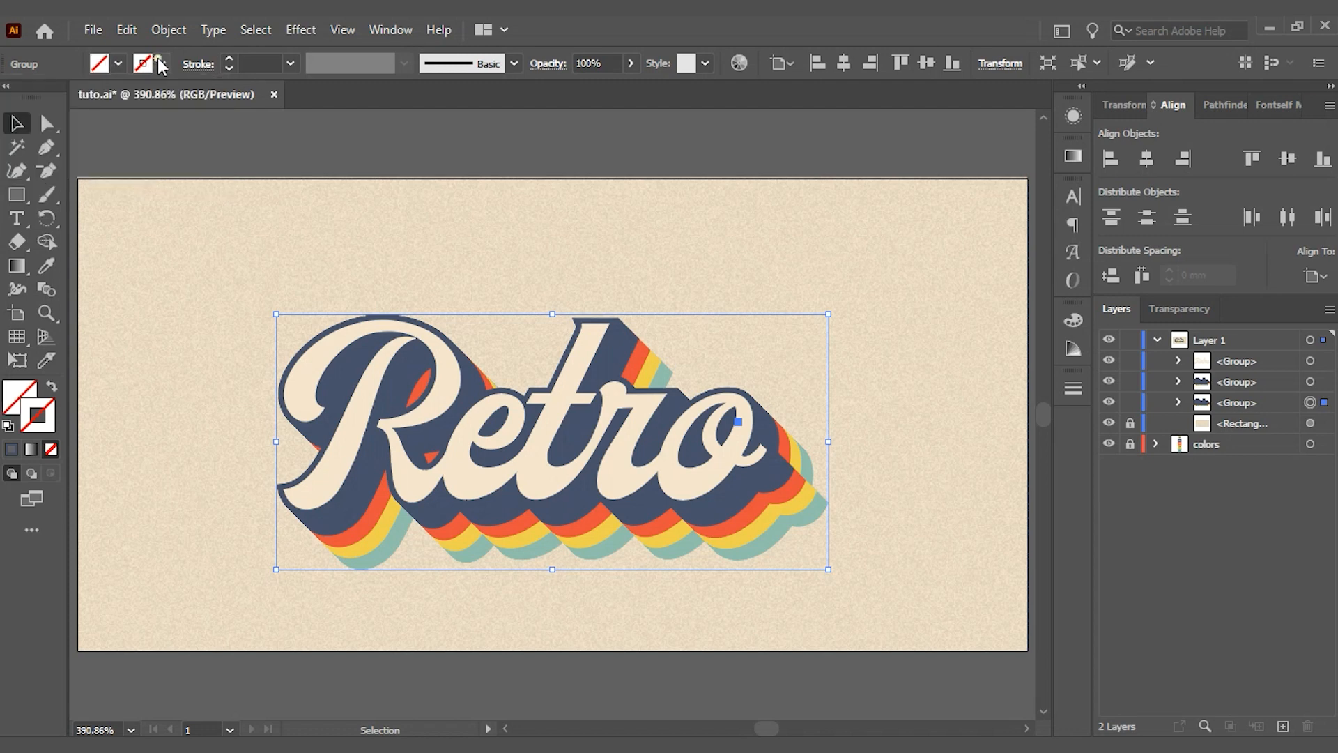
left_click(159, 64)
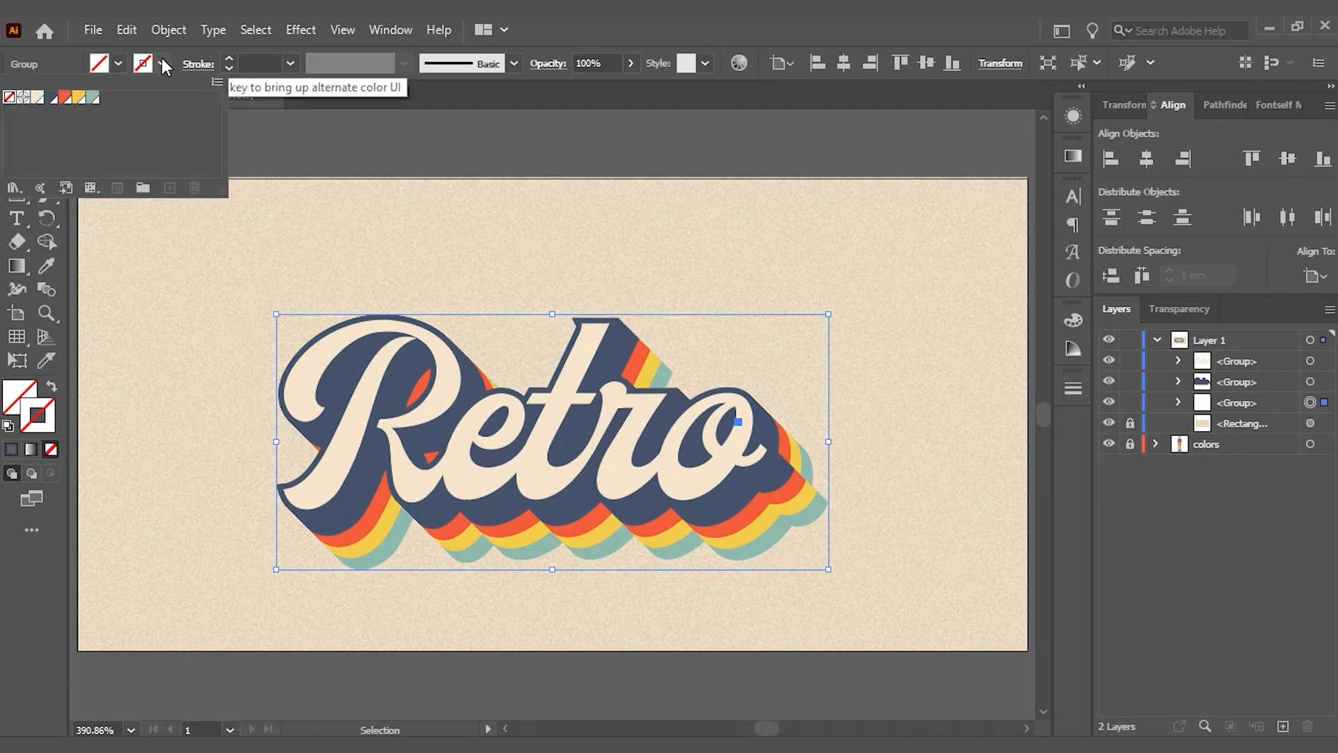
left_click(39, 99)
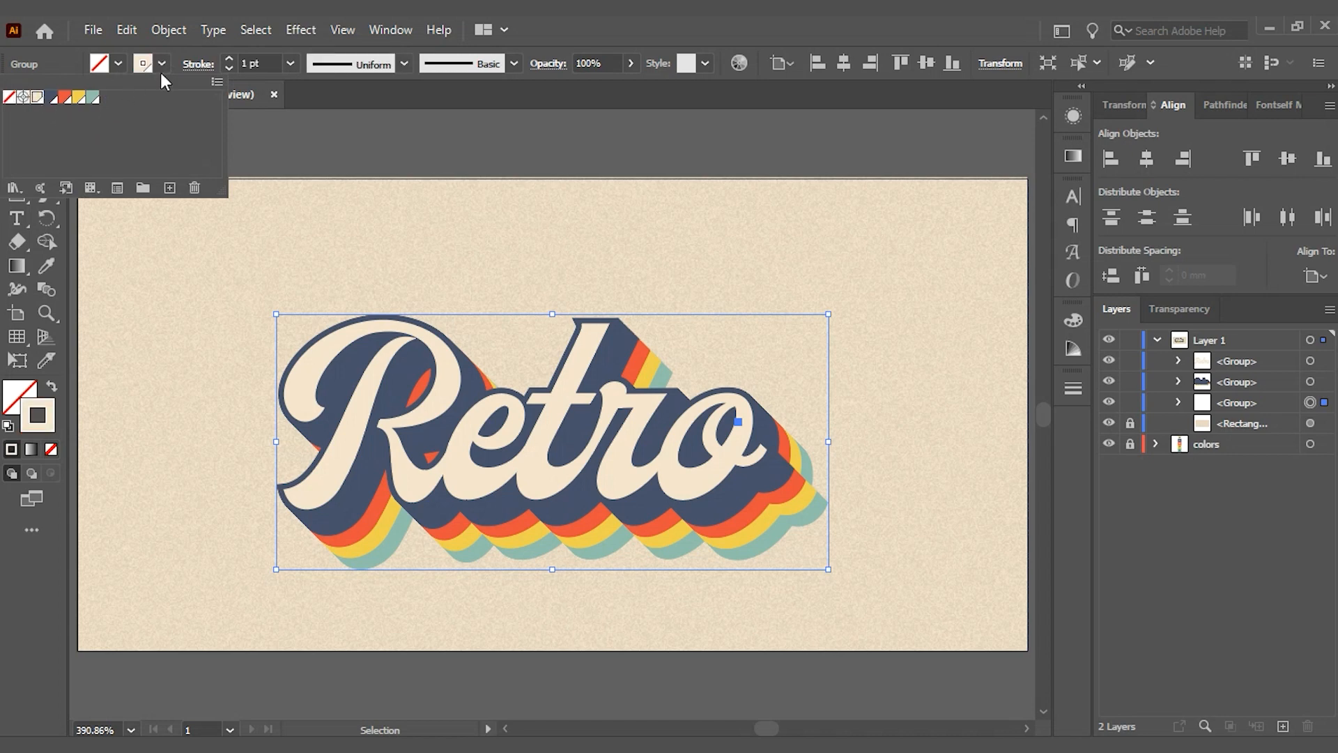
Set the cream outline's stroke weight to 10 pt with round corner joins, and clear the selection.
left_click(247, 63)
type("0")
key("Return")
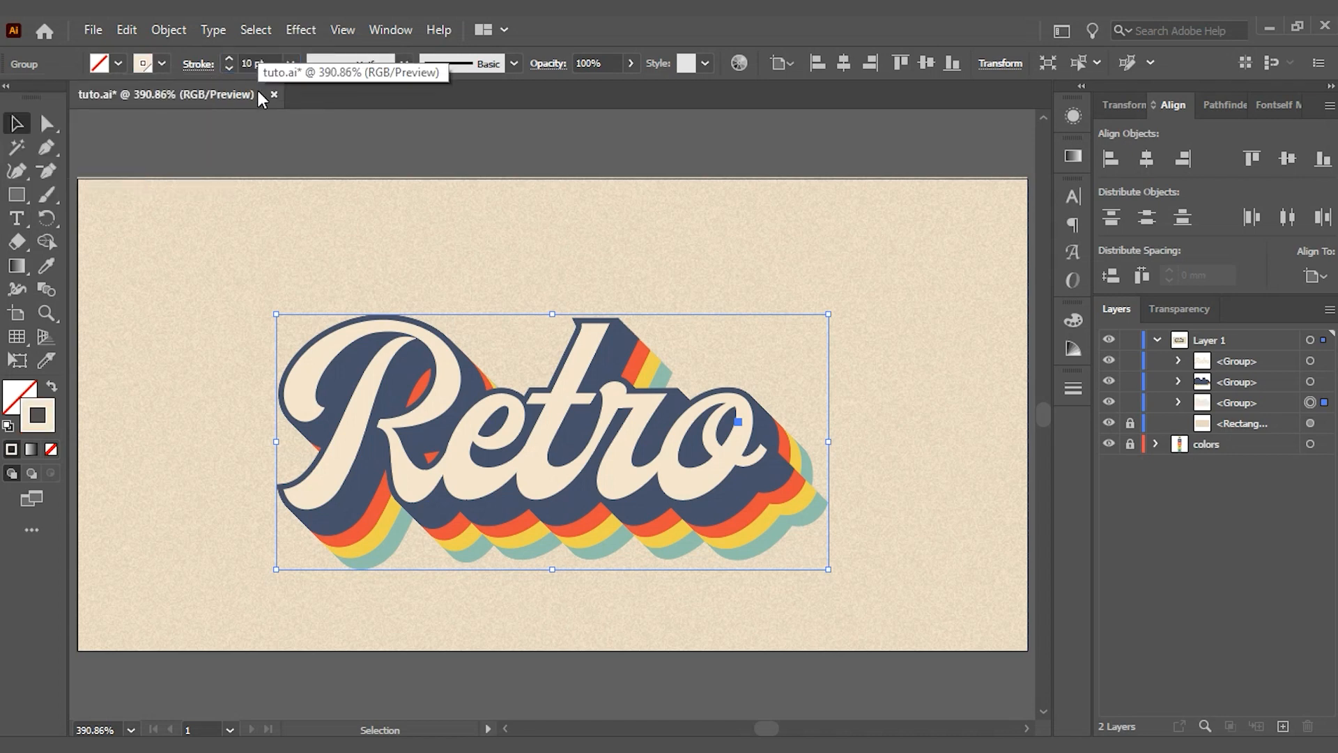
left_click(199, 64)
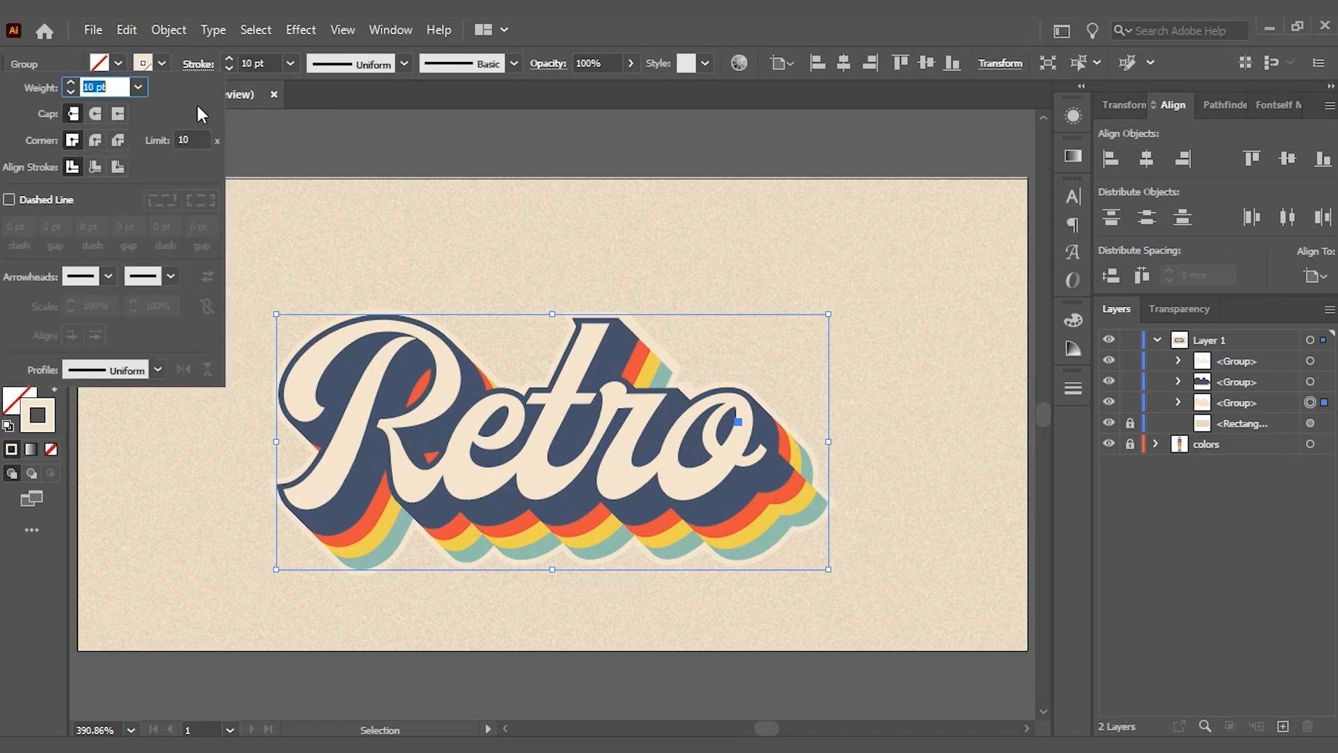
left_click(92, 141)
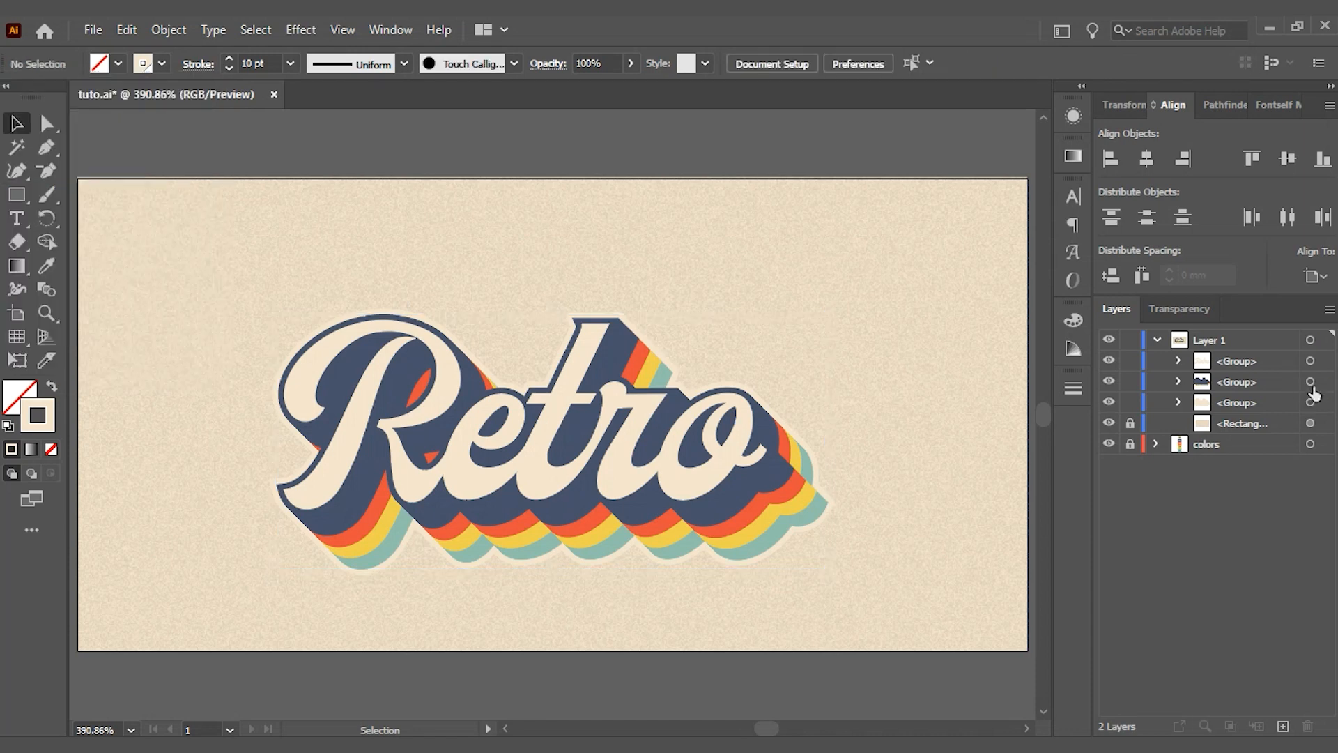
Apply the Diffuse Glow effect to the colored extrusion group with Graininess 6, Glow Amount 4 and Clear Amount 20, and clear the selection.
left_click(1311, 382)
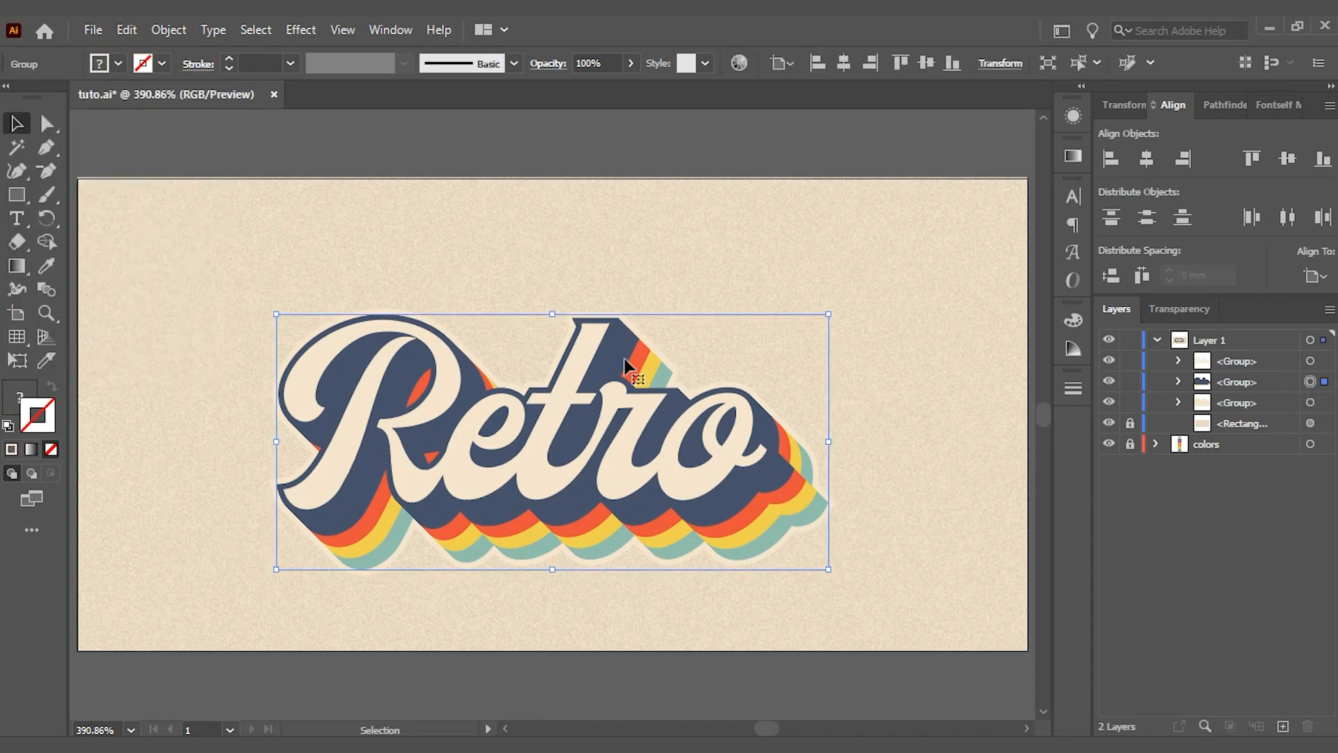
left_click(298, 39)
mouse_move(492, 392)
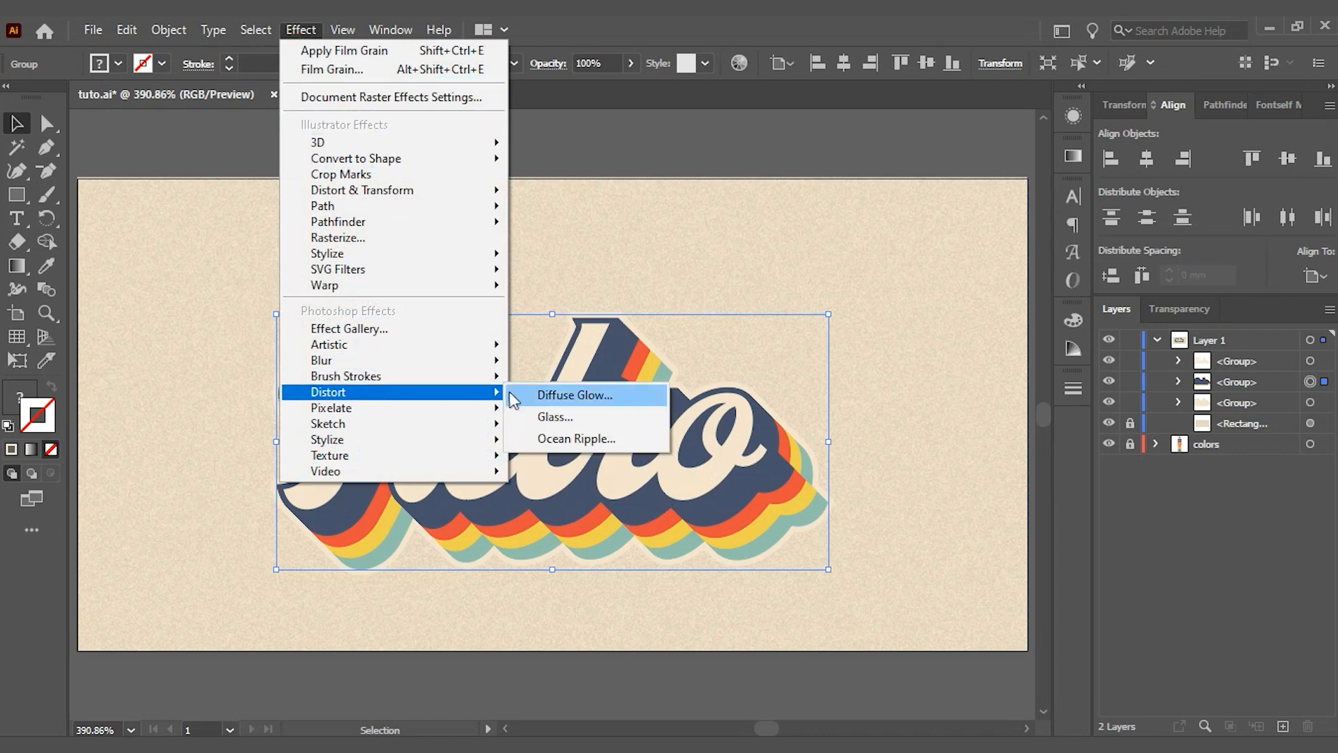
left_click(566, 398)
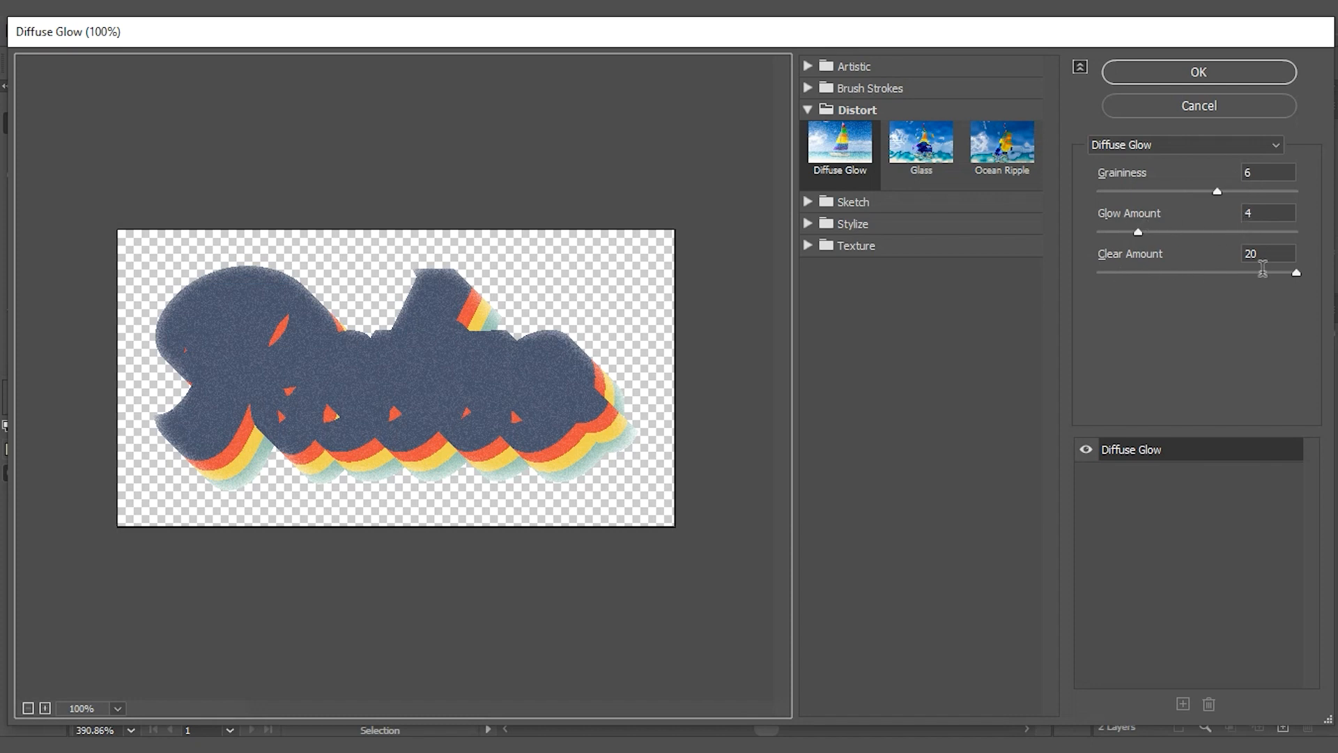
left_click(1180, 74)
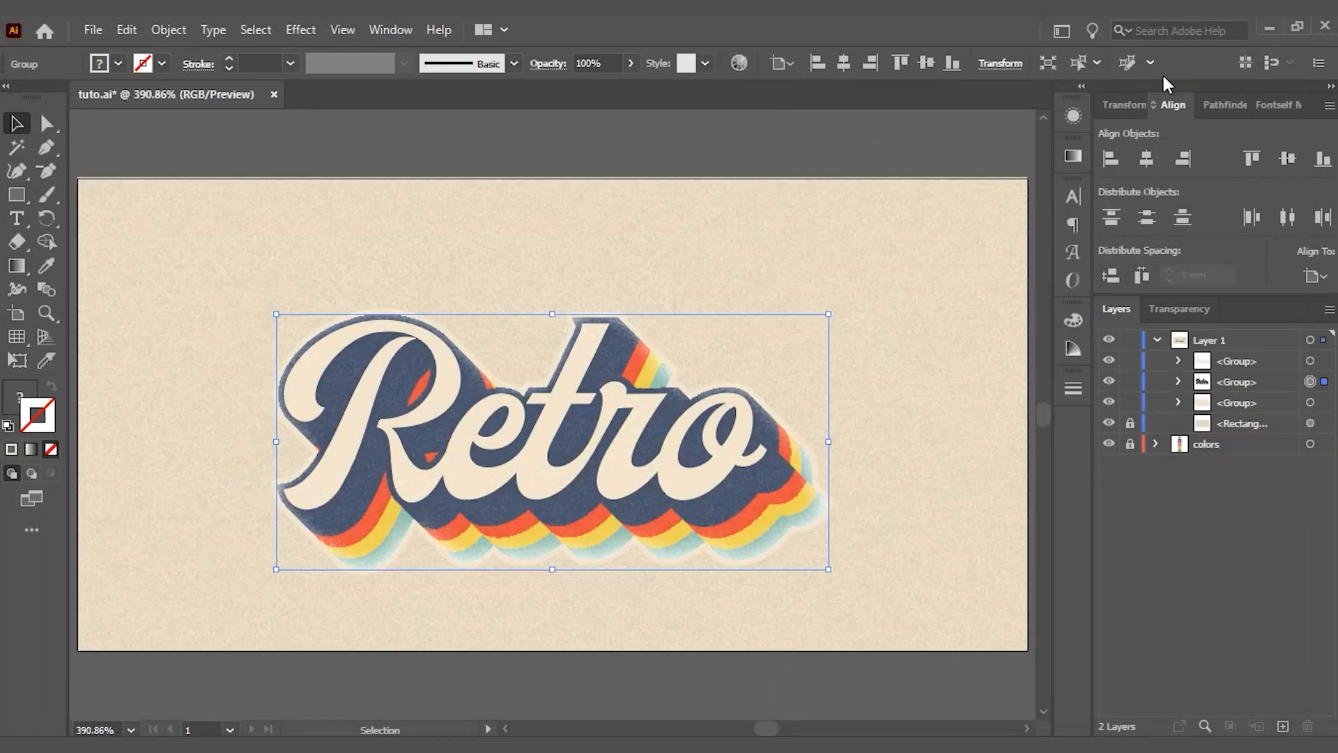
left_click(337, 312)
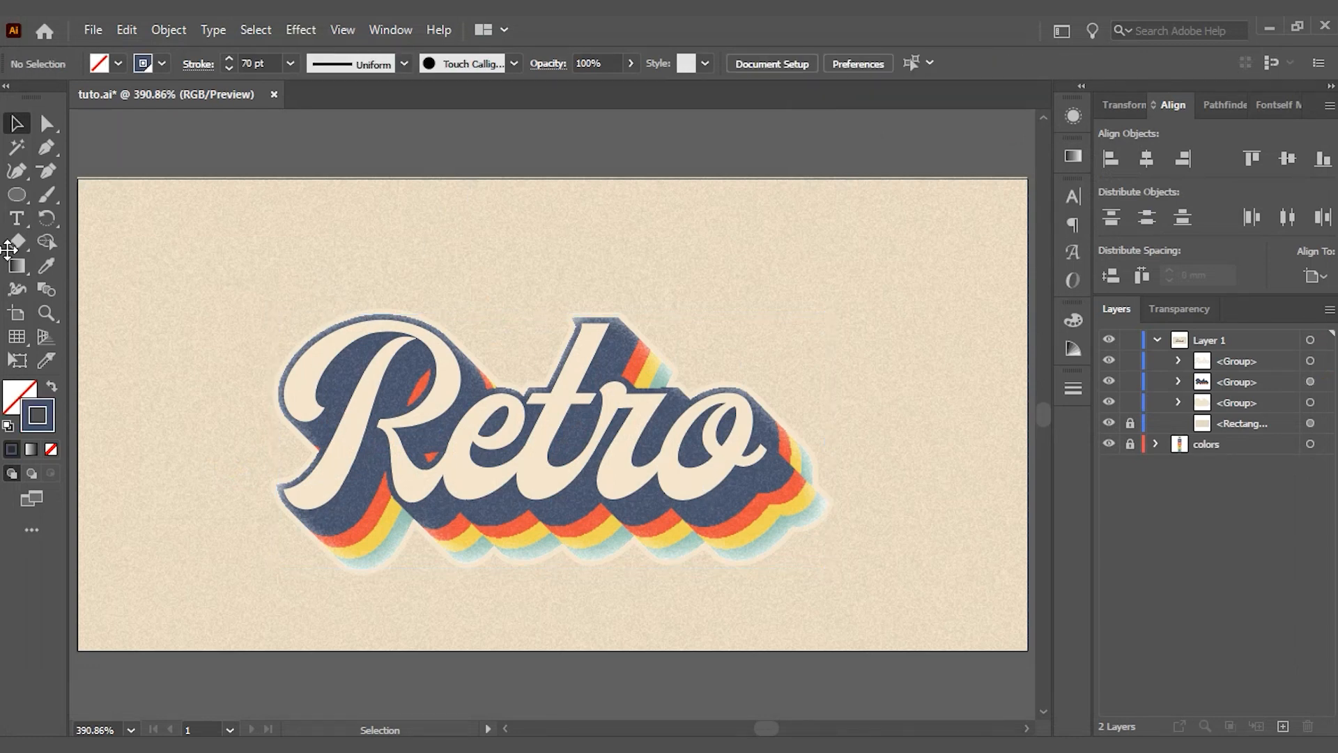
Draw a circle with a 70 pt navy stroke above the artboard and delete its lowest anchor point to leave an arch.
left_click(20, 195)
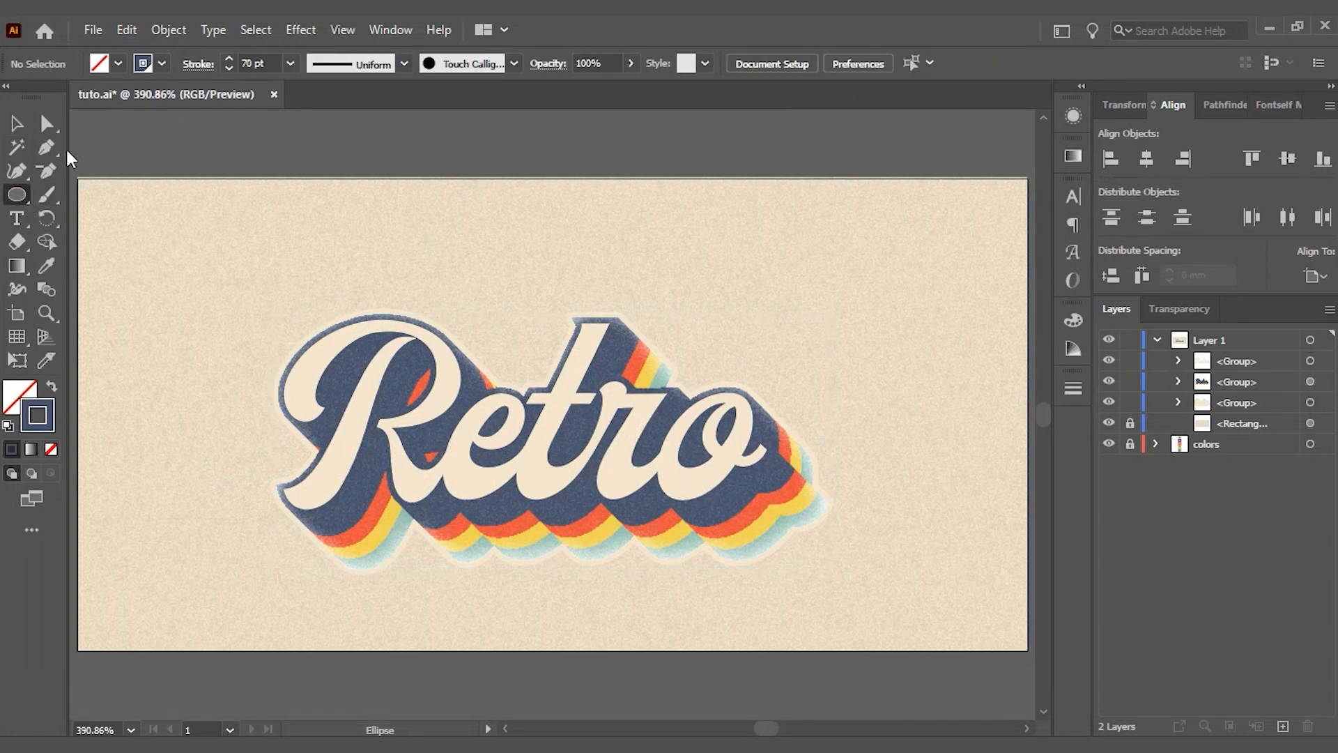
scroll(275, 185, "up", 3)
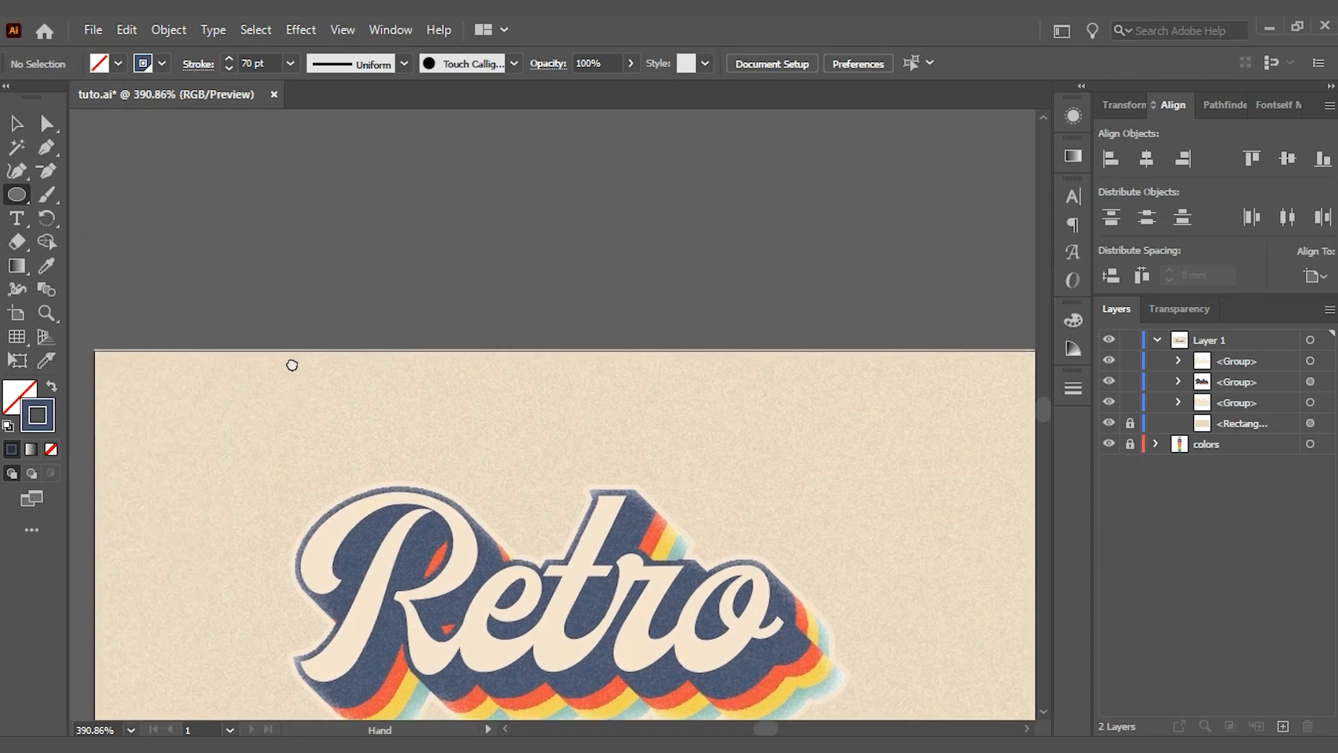
mouse_move(245, 159)
left_mouse_down()
mouse_move(406, 302)
mouse_move(401, 315)
left_mouse_up()
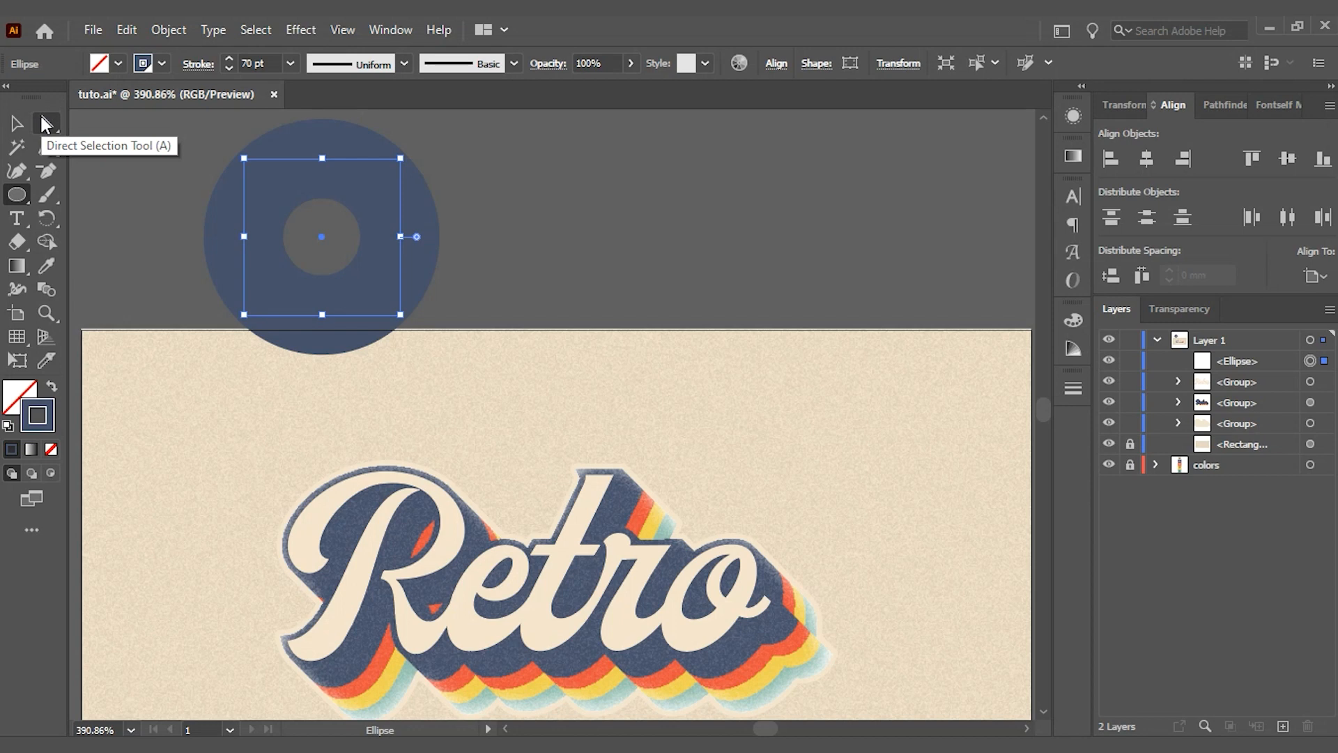
left_click(43, 124)
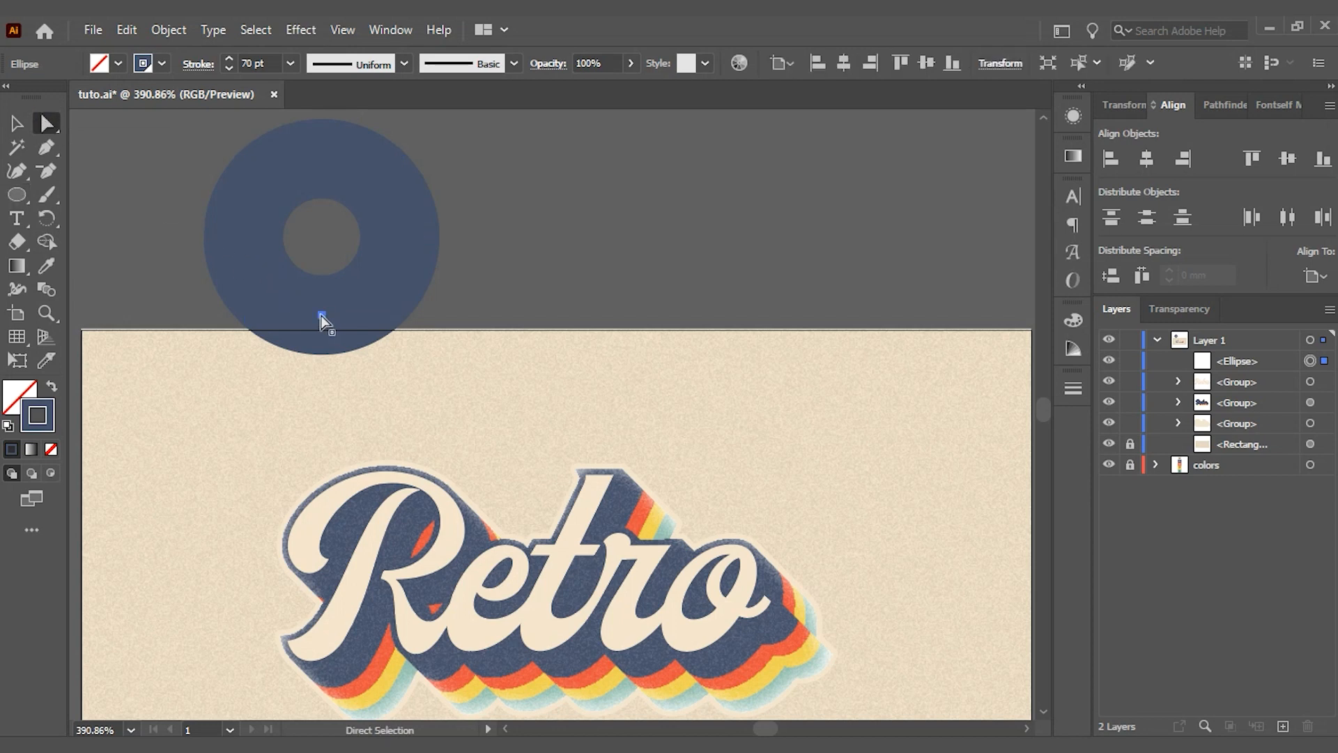
left_click(322, 317)
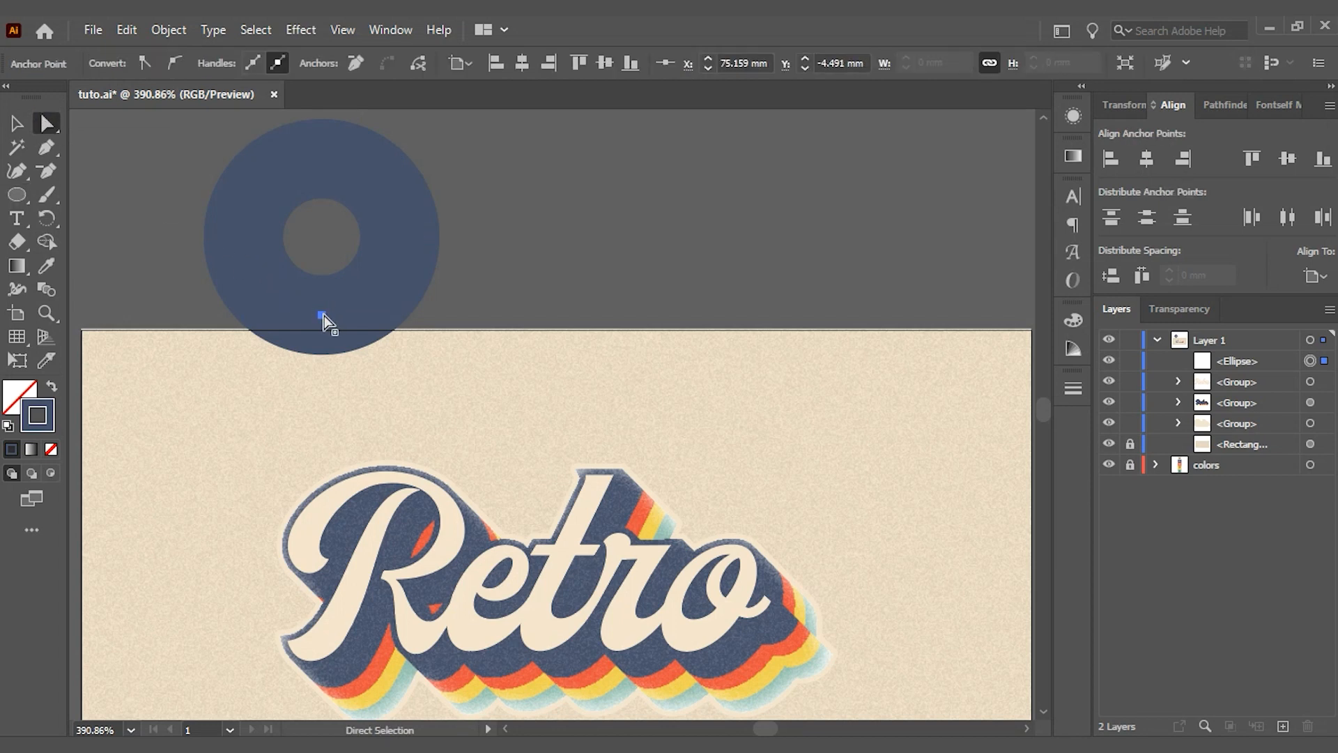
key("Delete")
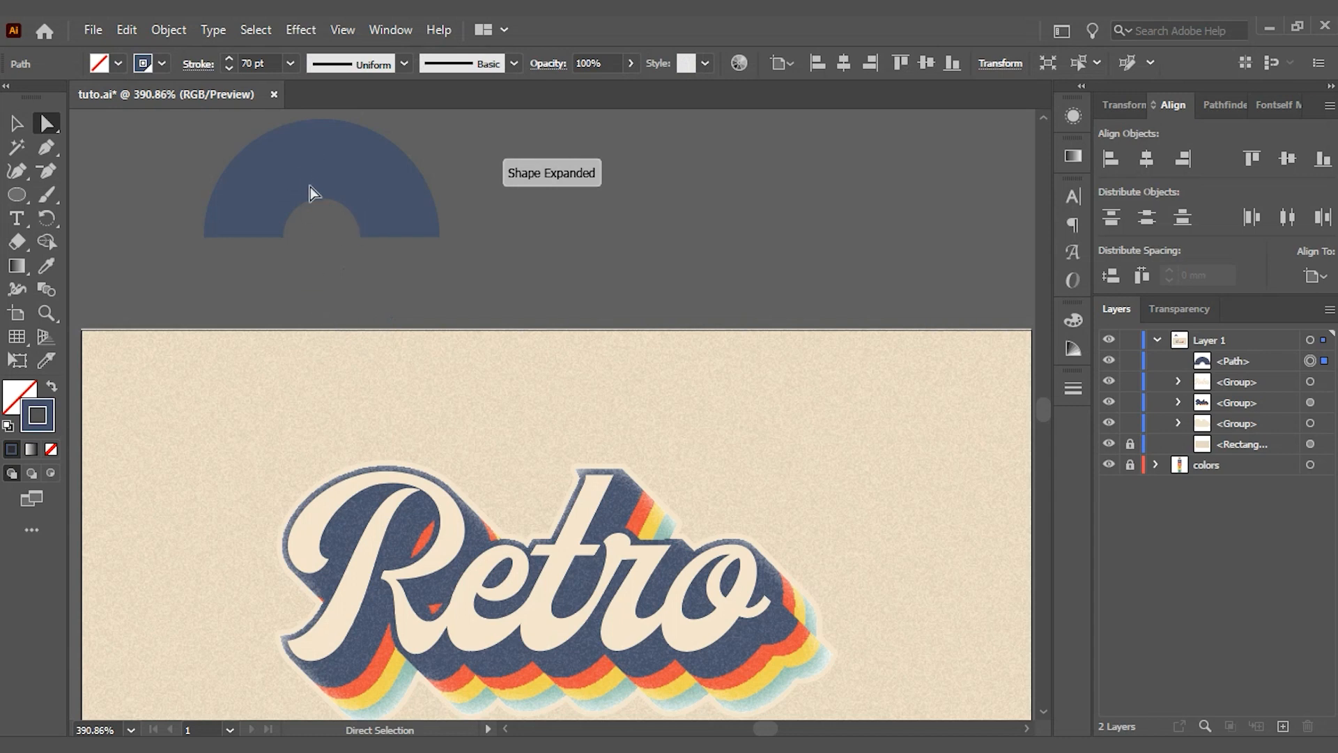
Enlarge the navy arch to span the artboard's width, aligned to its bottom edge and centered horizontally.
left_click(16, 124)
left_click_drag(402, 237, 794, 519)
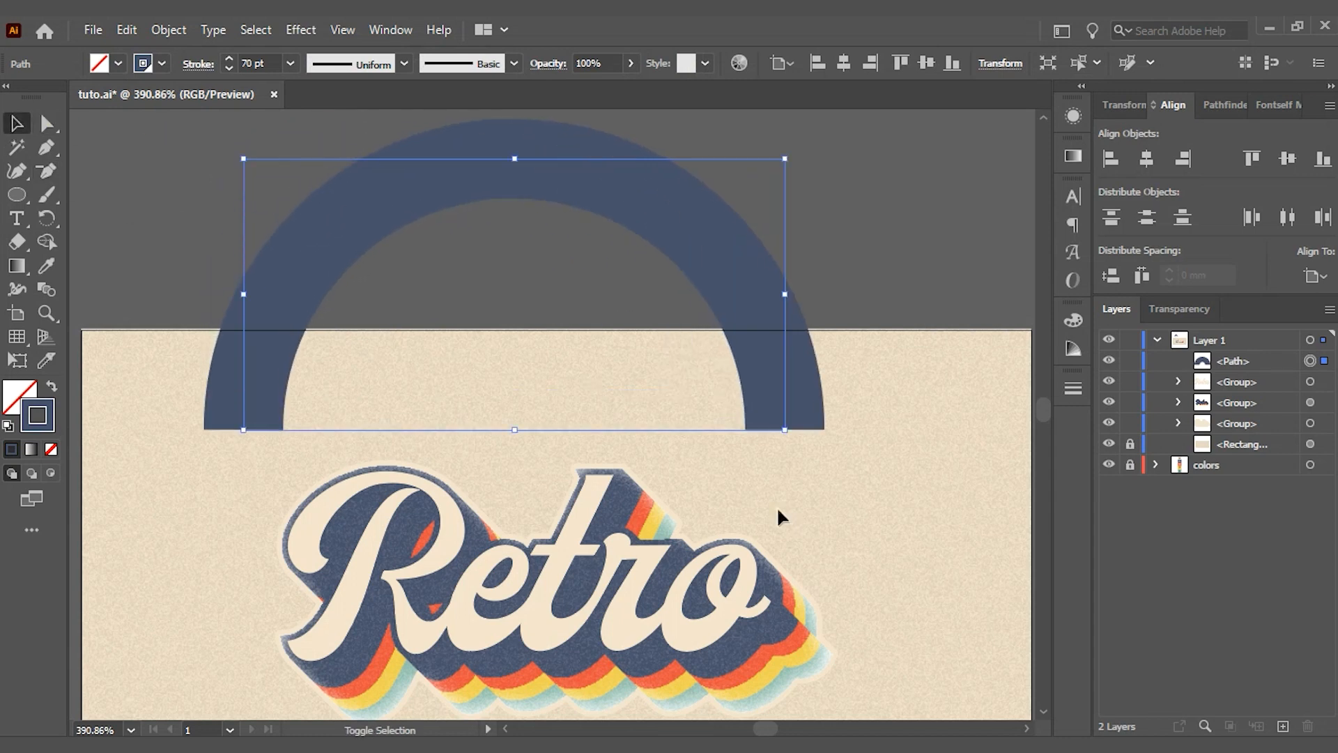
scroll(454, 200, "down", 3)
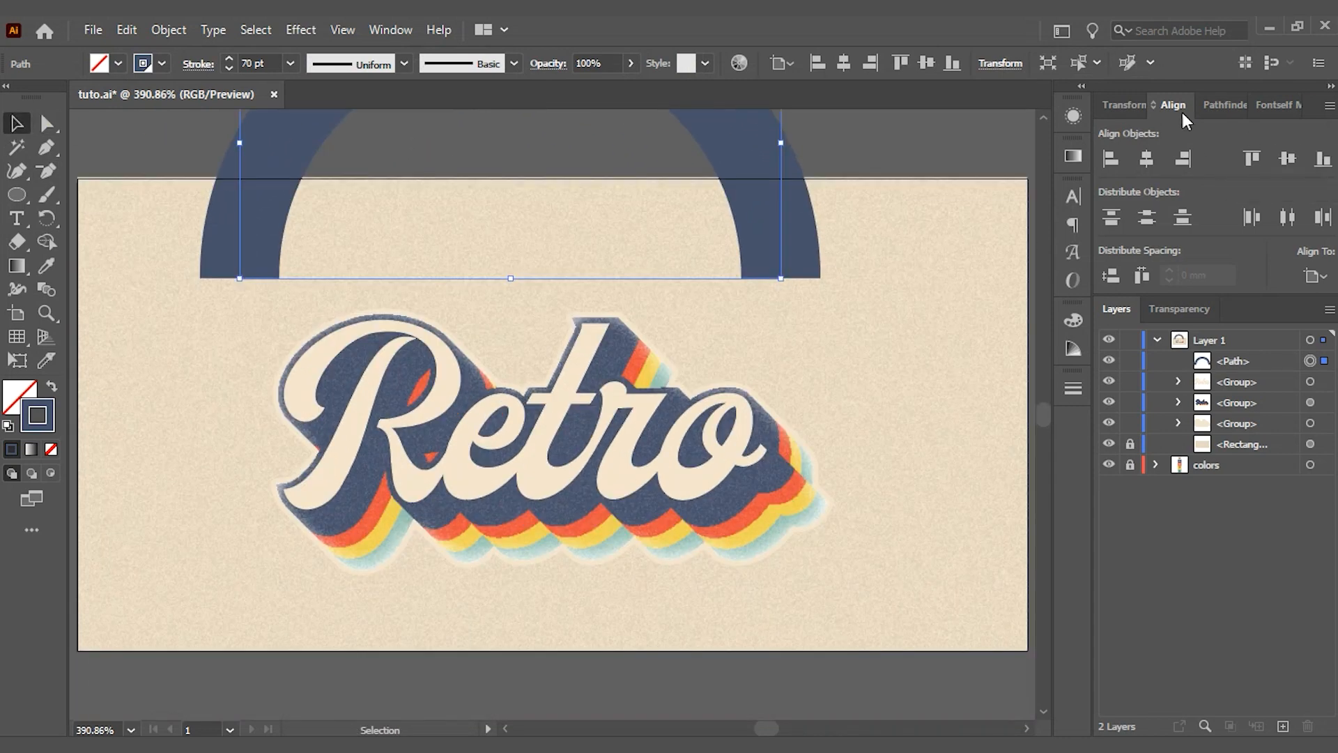
left_click(1322, 158)
left_click(1147, 159)
left_click_drag(552, 382, 483, 221)
Copy the navy arch and paste the copy directly behind it.
left_click(170, 30)
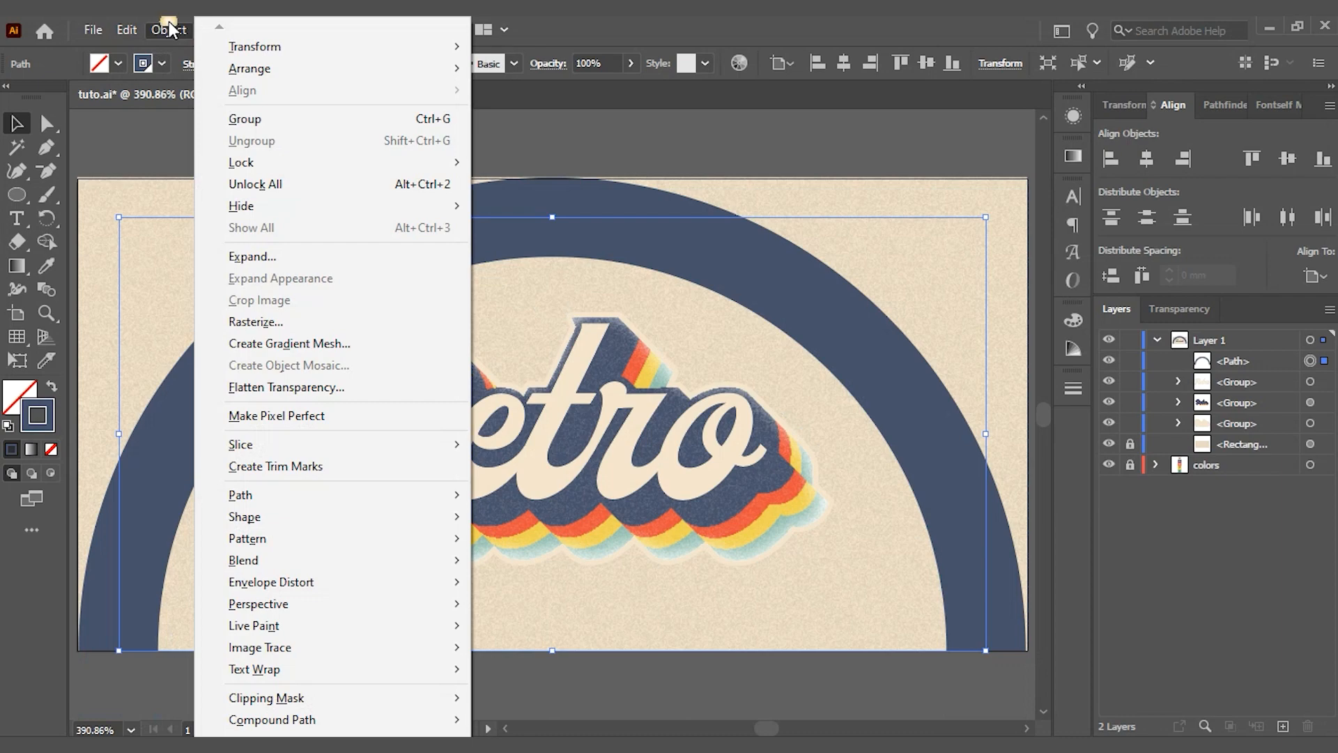
mouse_move(127, 30)
left_click(191, 126)
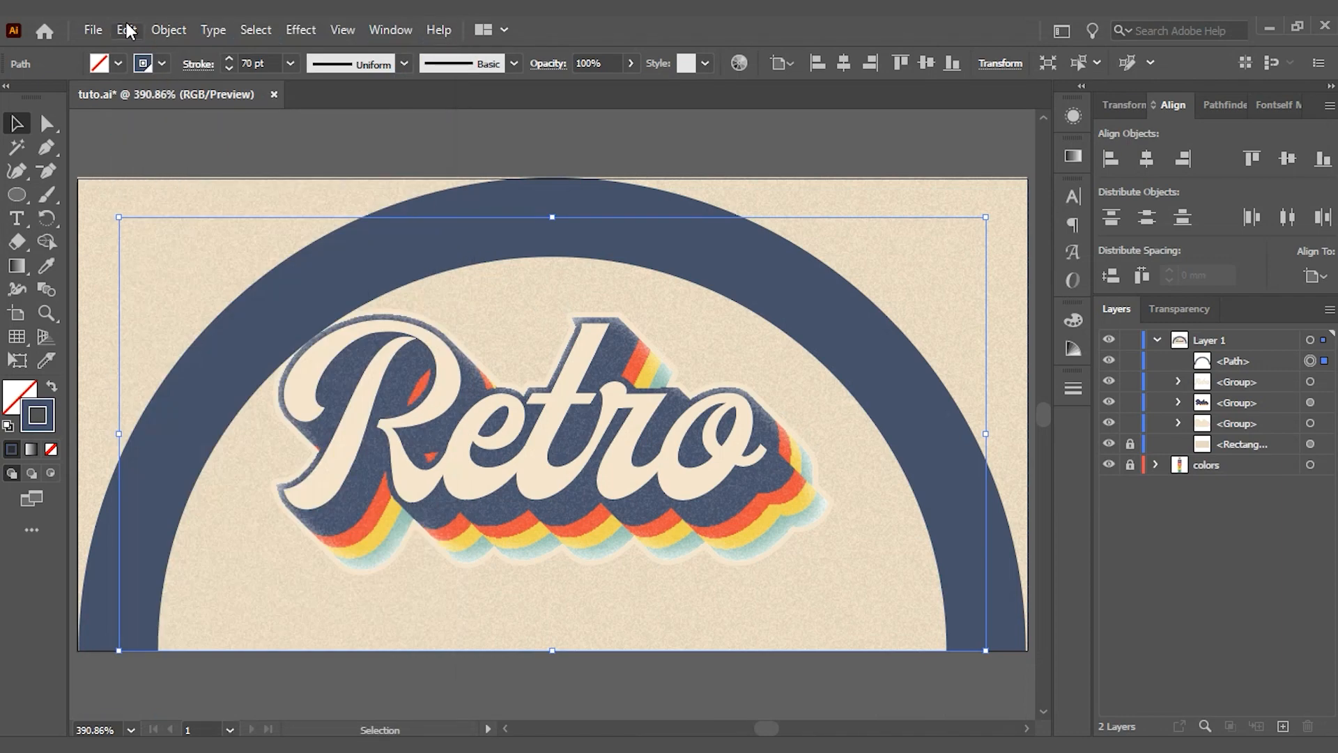
left_click(127, 29)
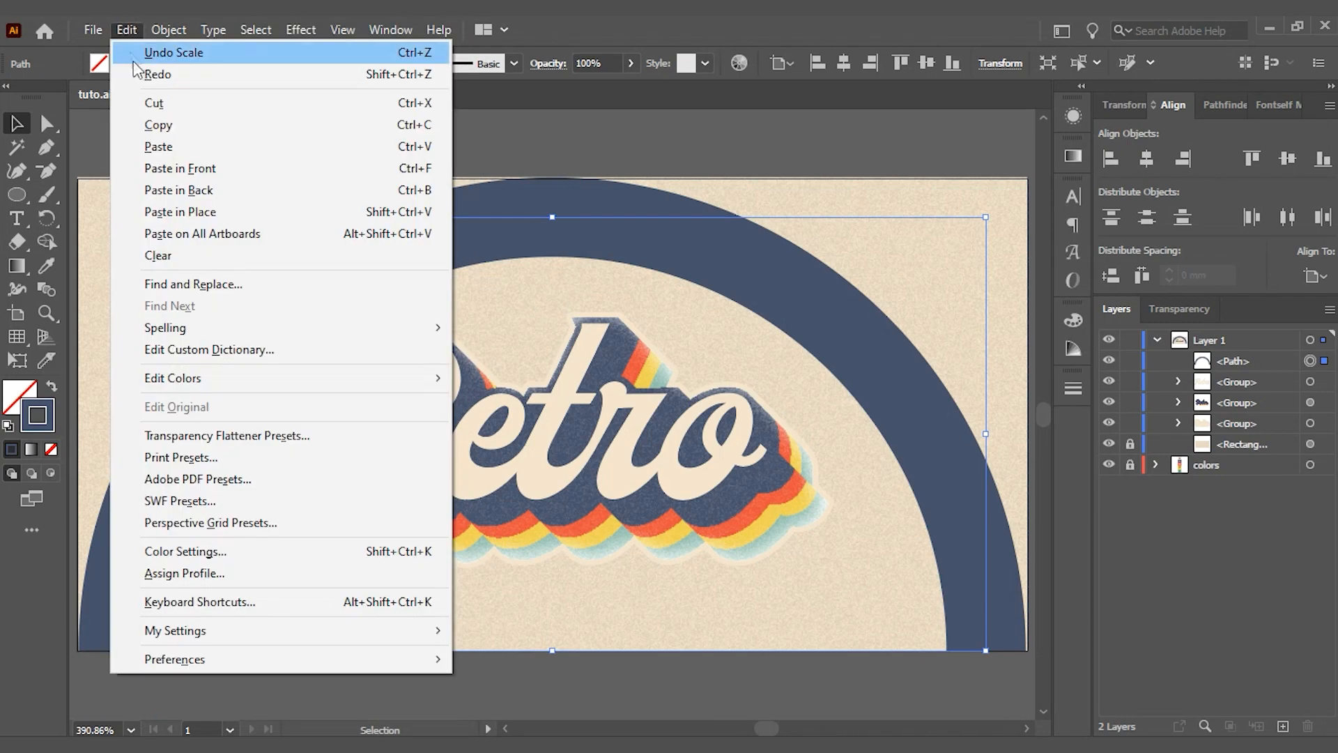
left_click(174, 191)
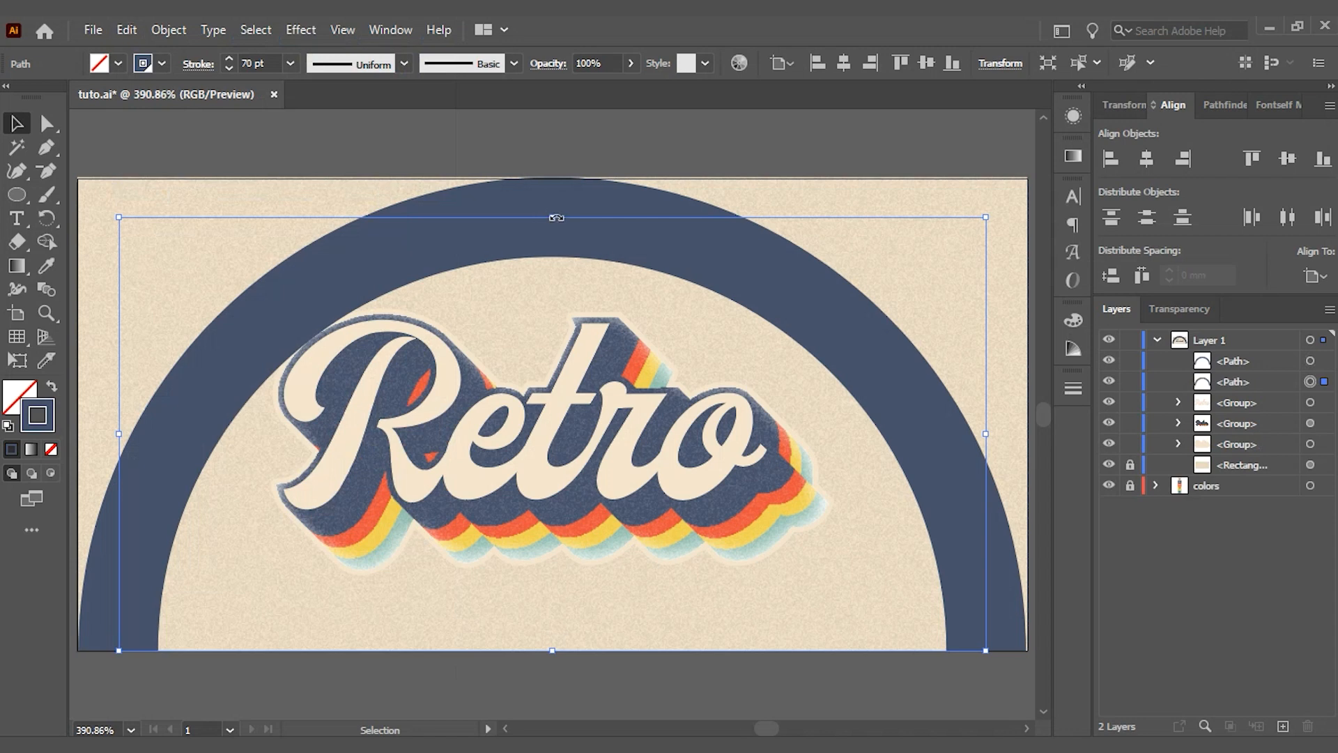
Scale the copied arch down to fit inside the navy arch and change its stroke to orange-red.
mouse_move(562, 221)
left_mouse_down()
mouse_move(537, 298)
mouse_move(489, 304)
left_mouse_up()
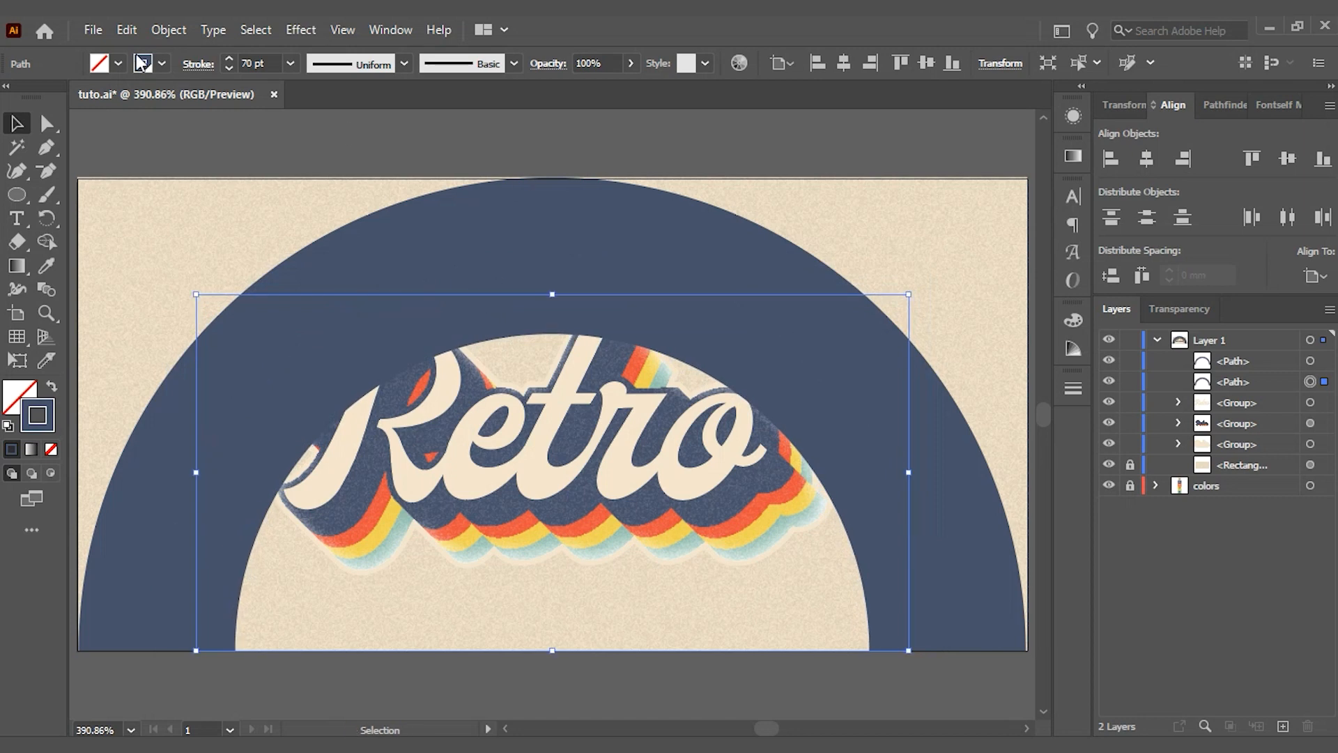
left_click(162, 63)
left_click(67, 98)
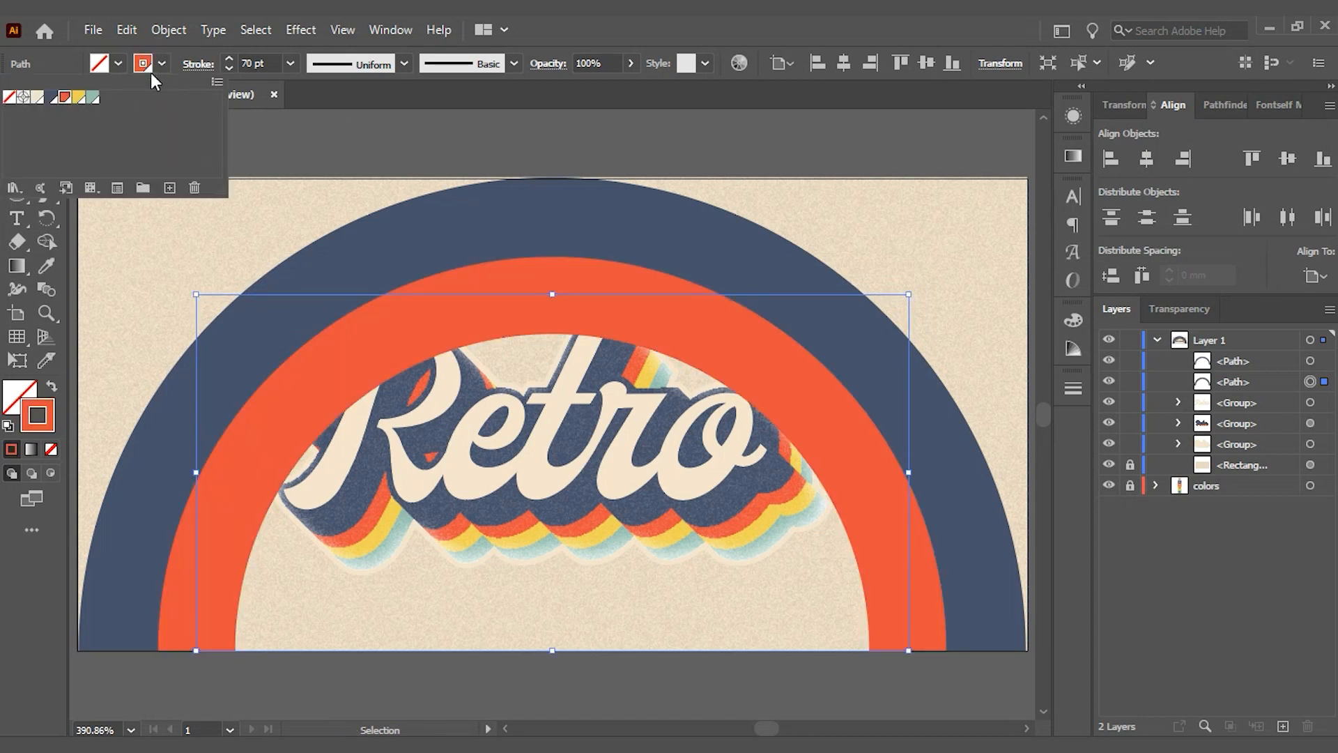
left_click(176, 80)
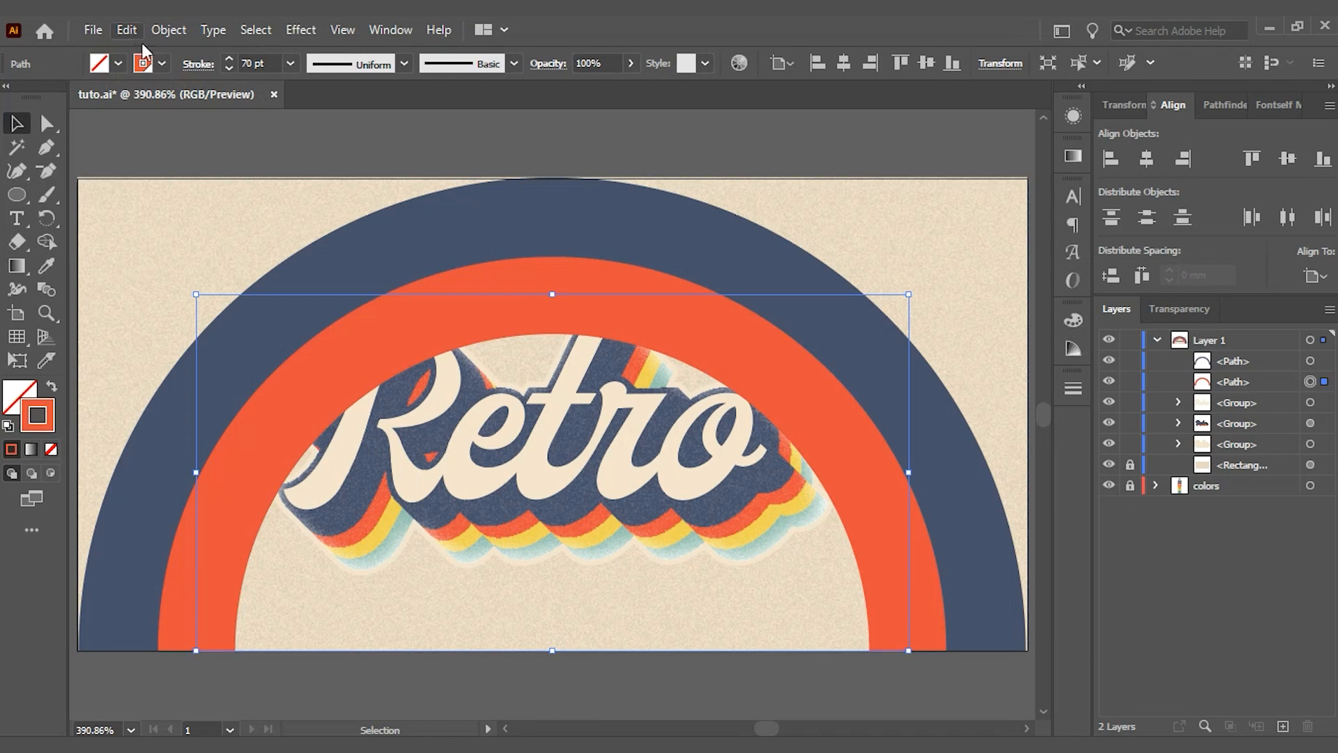
Copy the orange-red arch, paste it behind, shrink the copy to fit inside it, and give the copy a yellow stroke.
left_click(127, 30)
left_click(178, 125)
left_click(127, 30)
left_click(180, 190)
left_click_drag(556, 299, 485, 383)
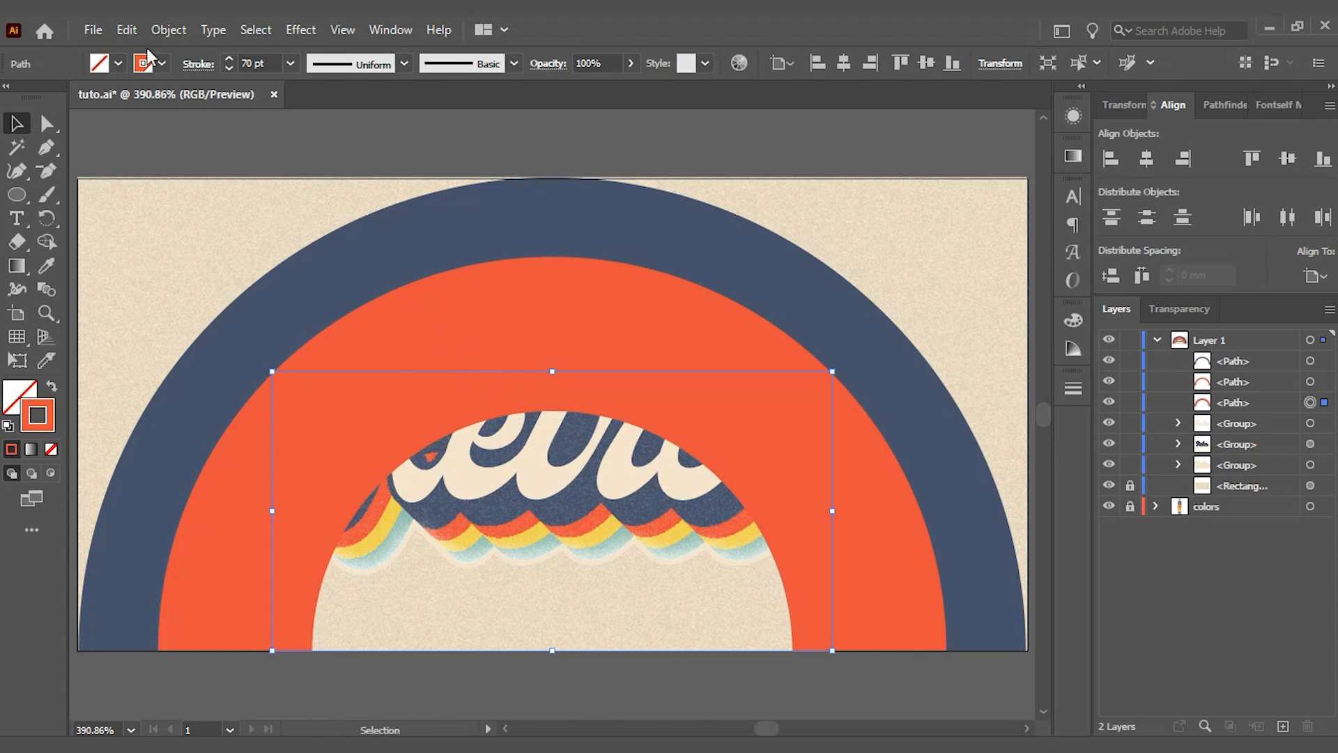
left_click(162, 63)
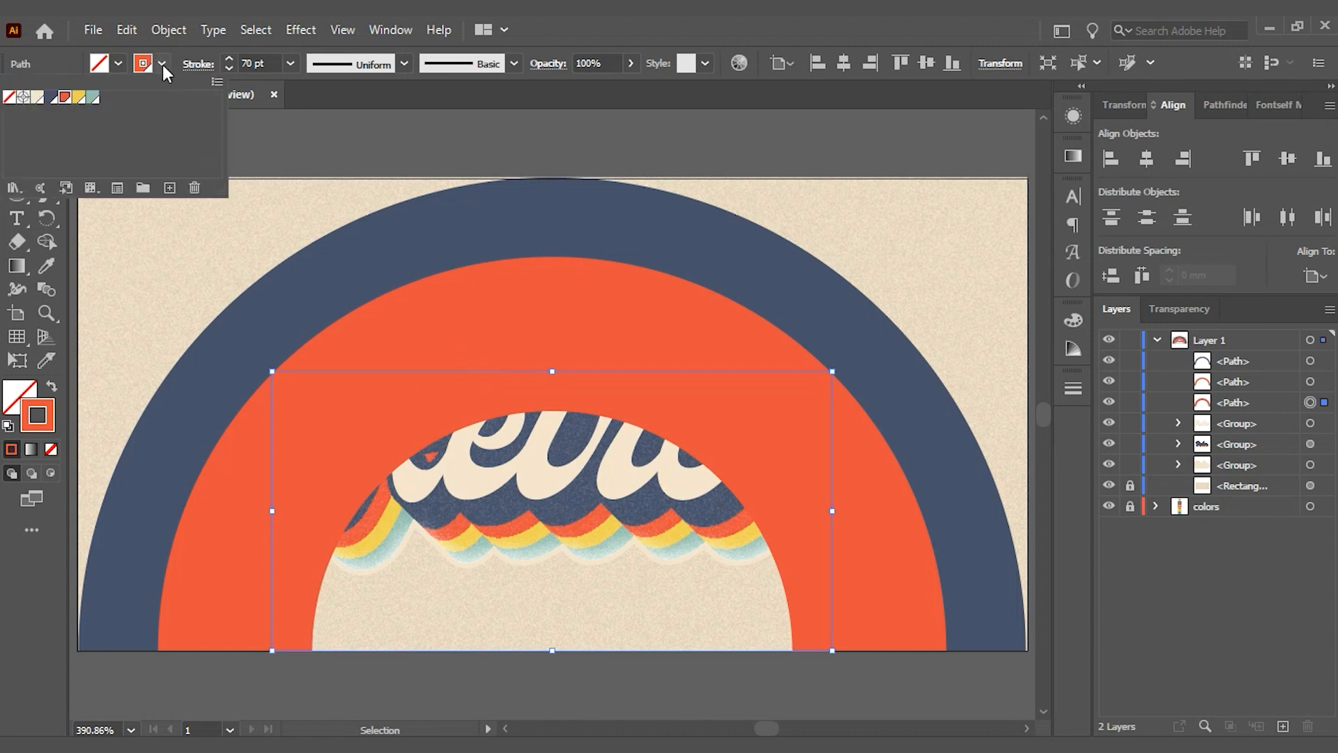
left_click(81, 99)
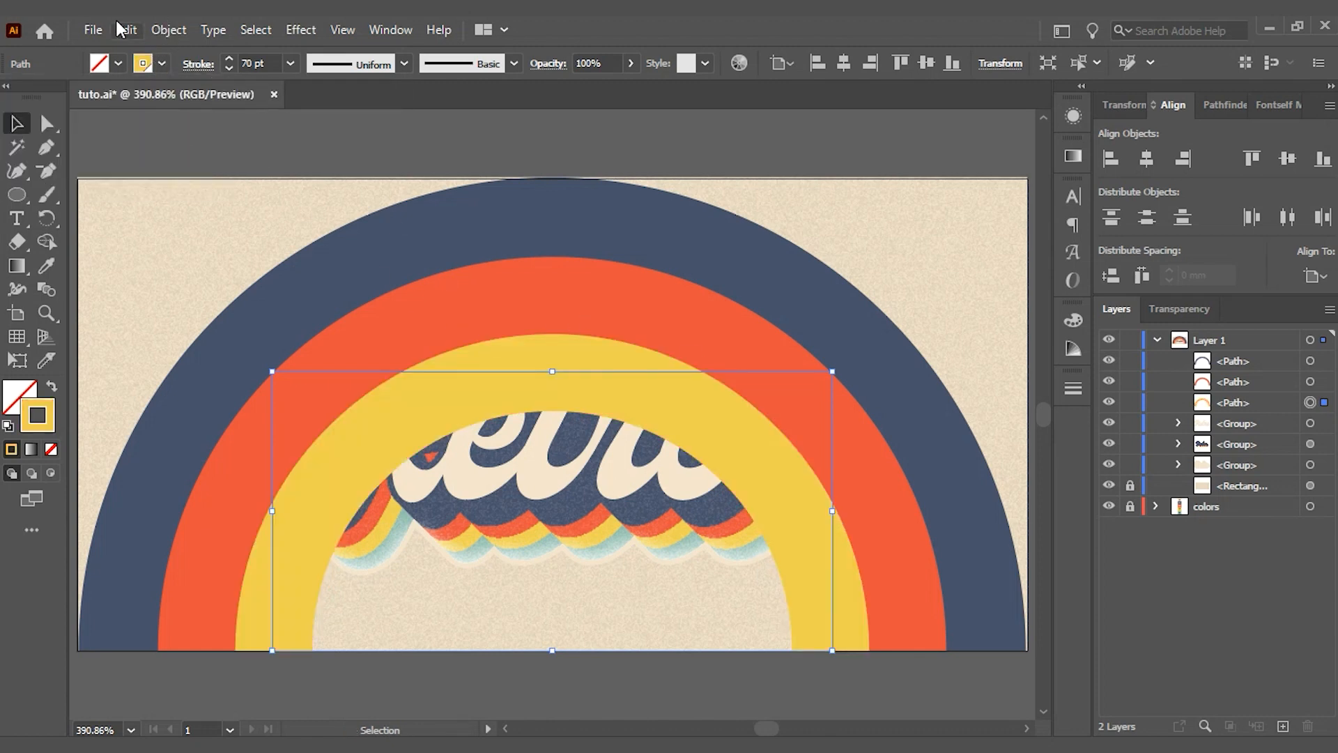
Paste another arch behind the yellow one, shrink it to fit inside, and give it a teal stroke.
left_click(115, 29)
left_click(209, 188)
mouse_move(558, 377)
left_mouse_down()
mouse_move(502, 462)
mouse_move(487, 453)
mouse_move(552, 449)
left_mouse_up()
left_click(161, 63)
left_click(93, 97)
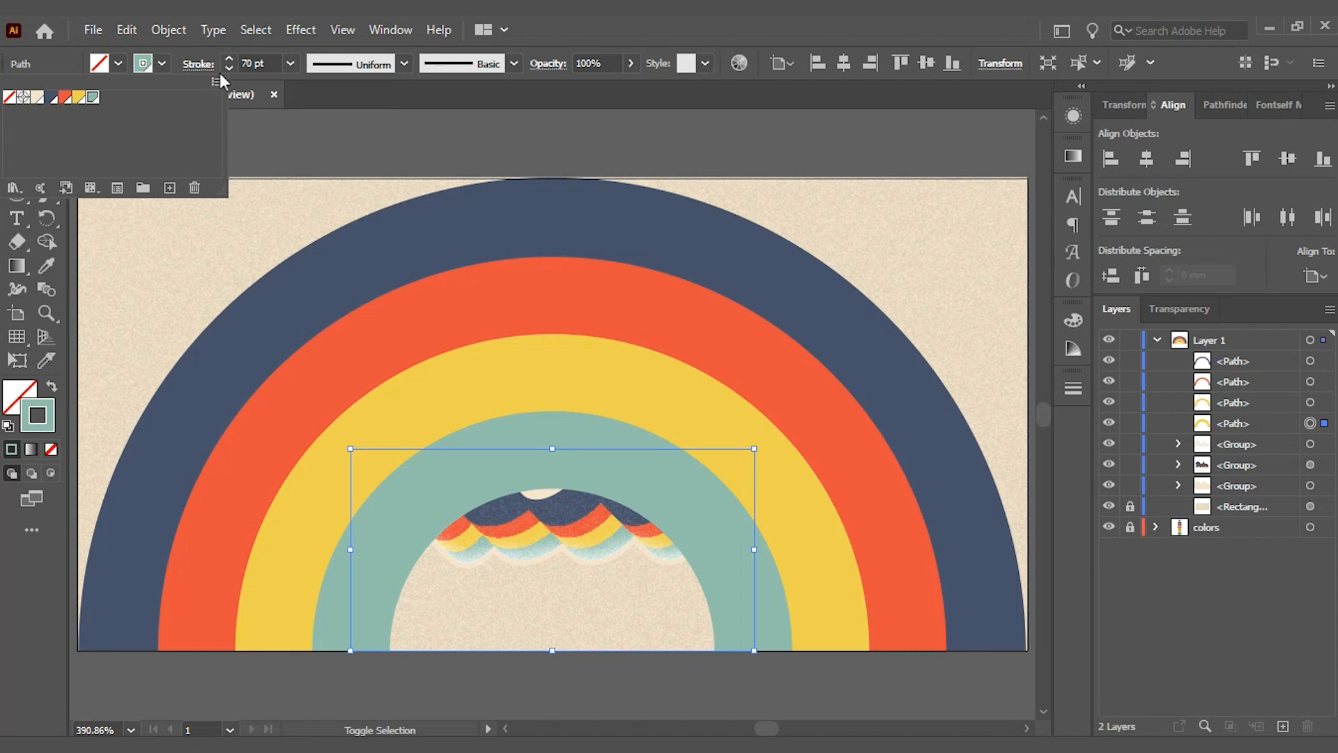
left_click(162, 64)
Group the four arches and move the group below the lettering groups, just above the background rectangle.
left_click(1310, 360, "shift")
left_click(1311, 382, "shift")
left_click(1311, 403, "shift")
left_click(163, 31)
left_click(226, 121)
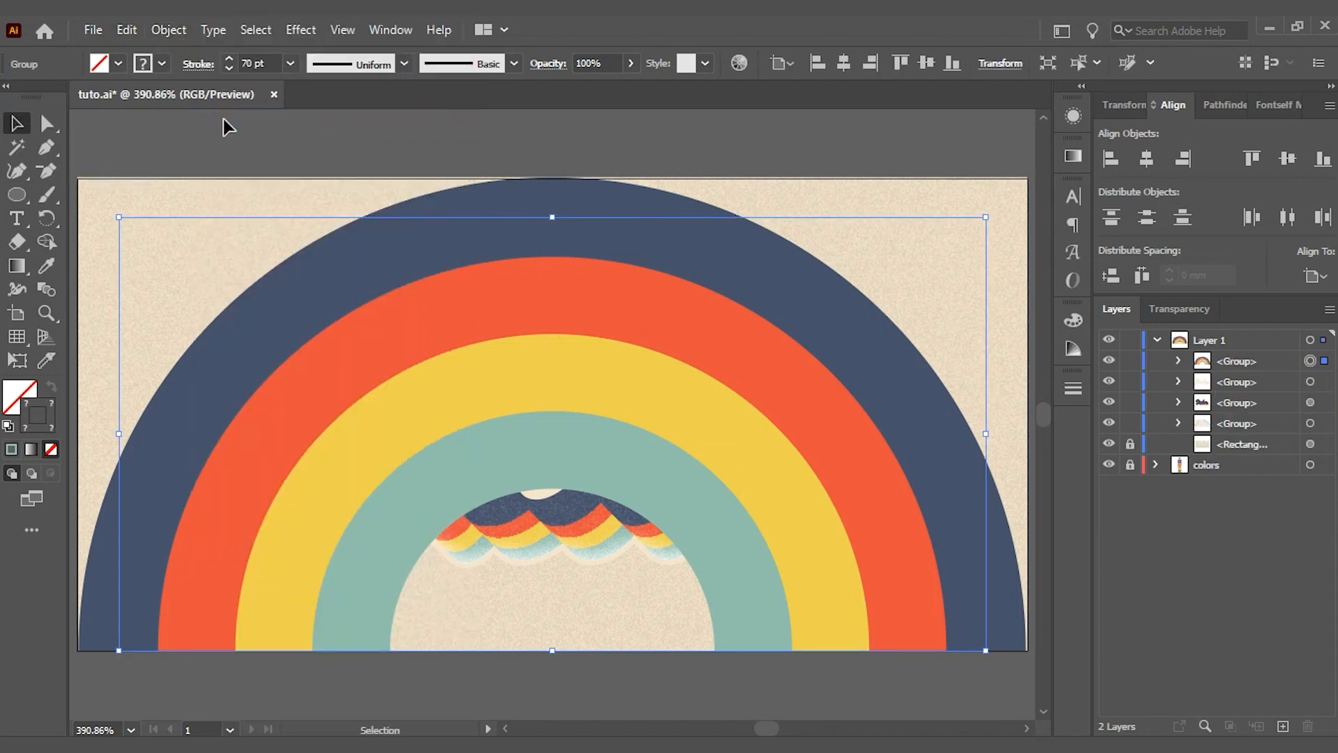
left_click_drag(1244, 368, 1232, 428)
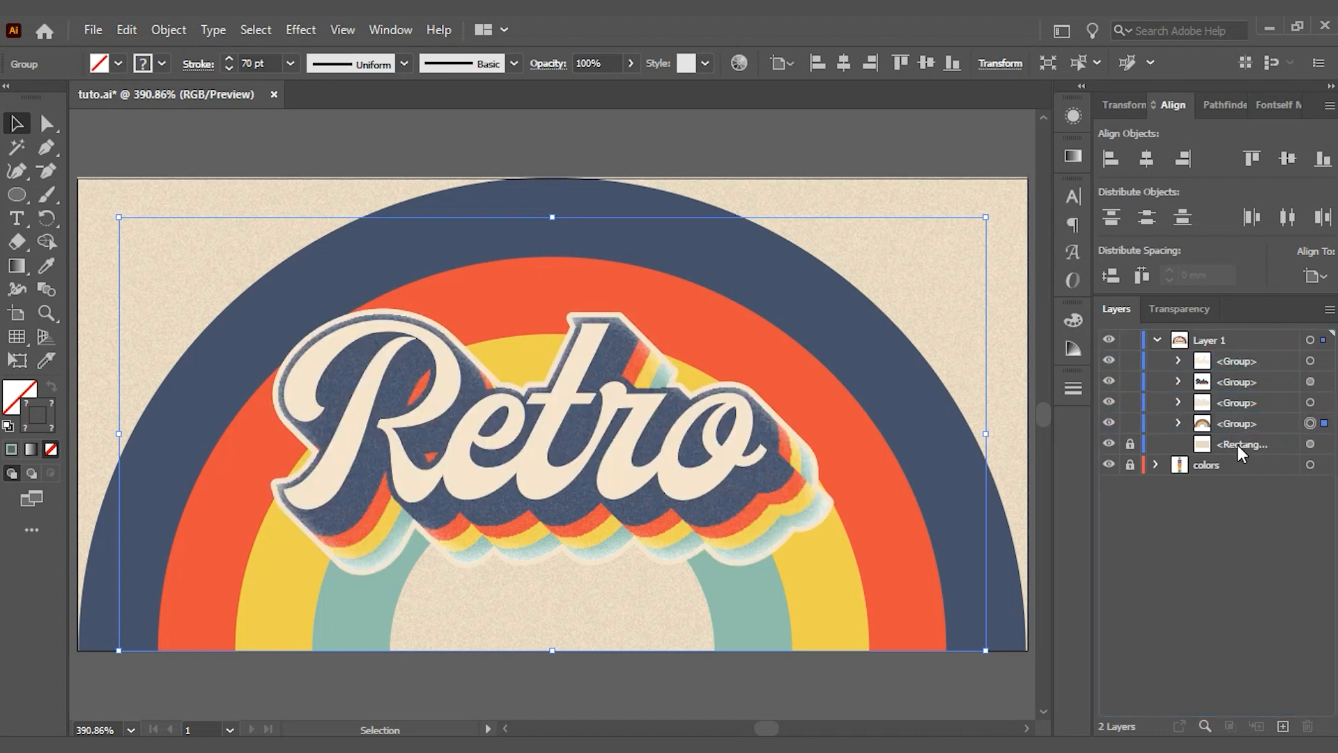
Rename the background rectangle as Background and the arch group as Rainbow.
double_click(1238, 445)
type("B")
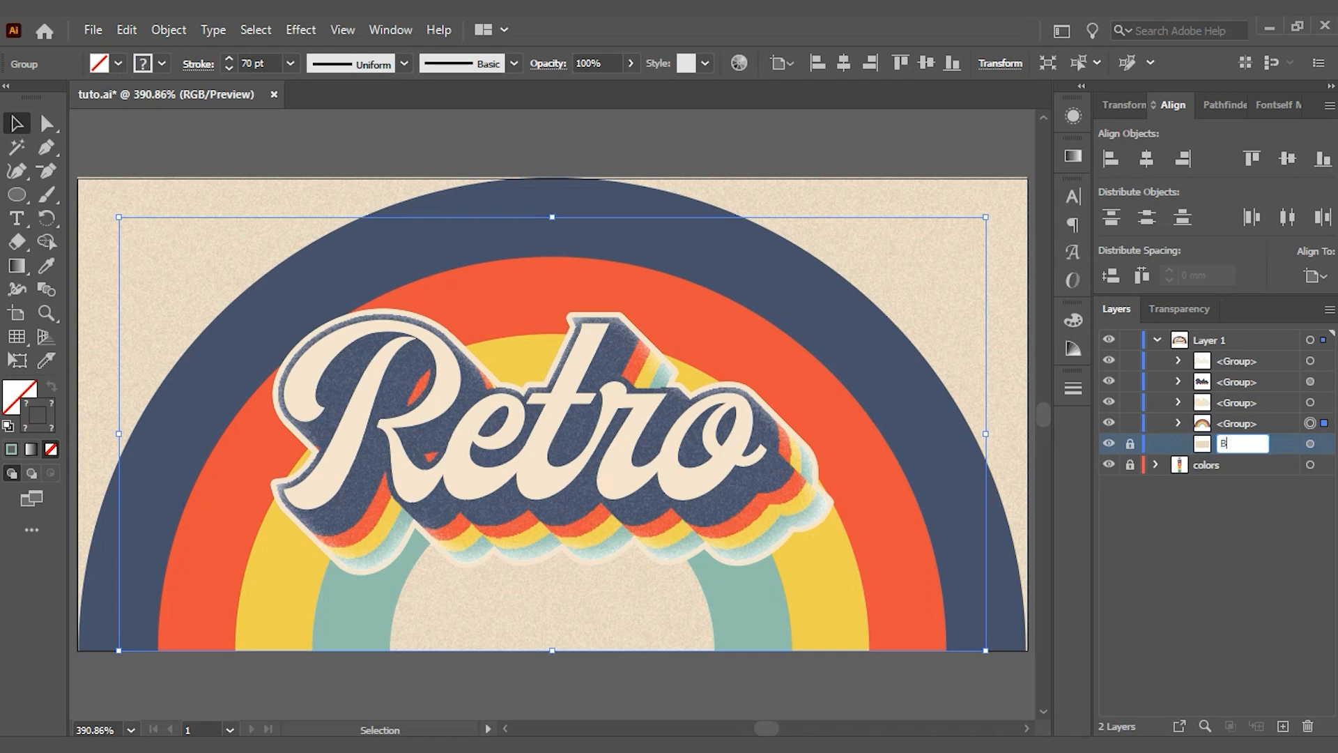
type("ackground")
double_click(1237, 424)
type("Rainbow")
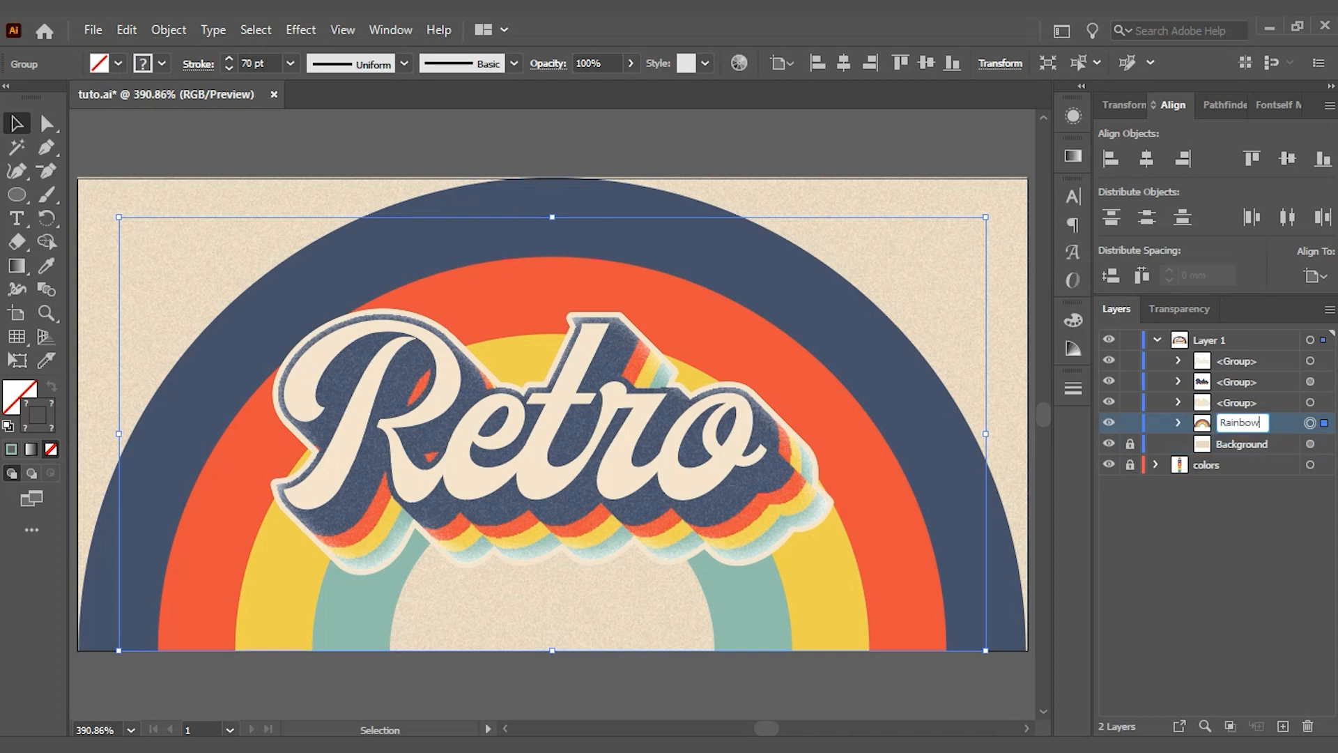
key("Return")
Rename the cream outline group as Stroke, the colored extrusion group as Colors, and the front lettering group as Text.
double_click(1234, 403)
type("Stroke")
key("Return")
double_click(1244, 382)
type("Colors")
key("Return")
double_click(1244, 361)
type("Text")
key("Return")
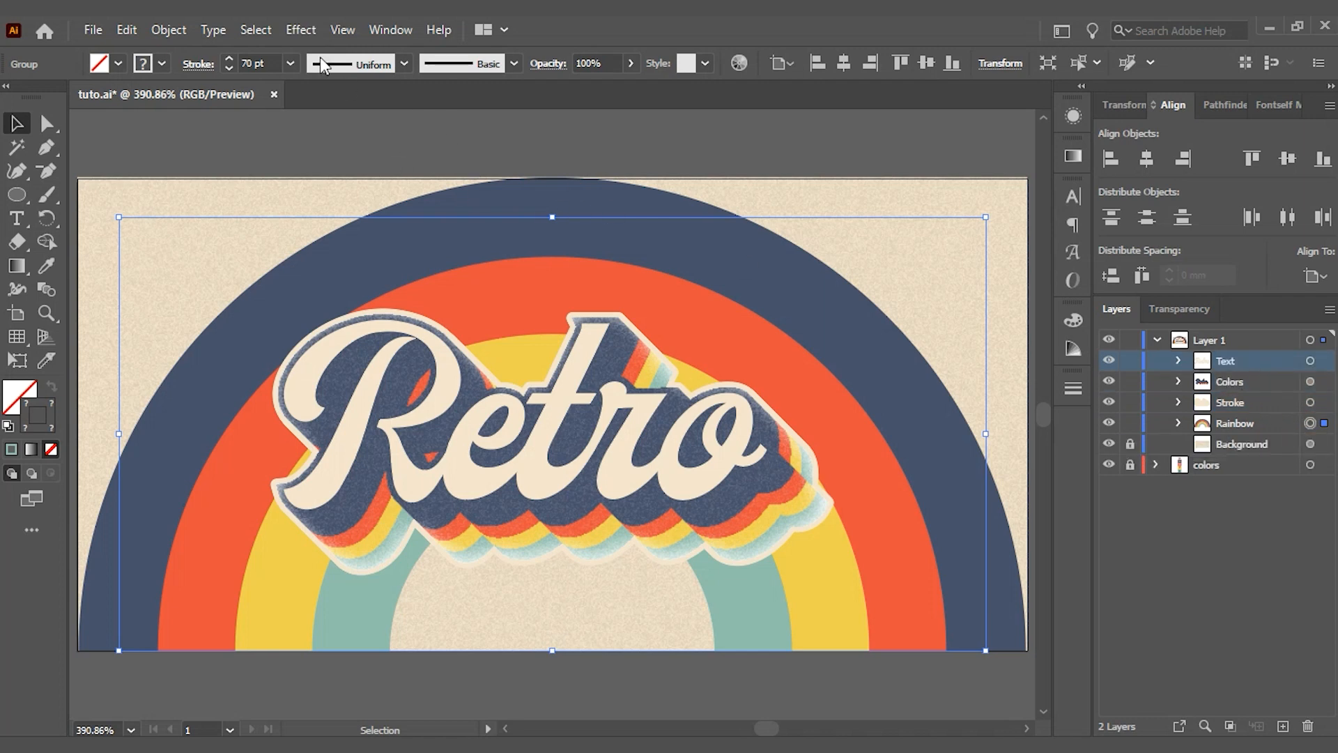
Apply the last-used Diffuse Glow effect to the Rainbow group and clear the selection.
left_click(300, 30)
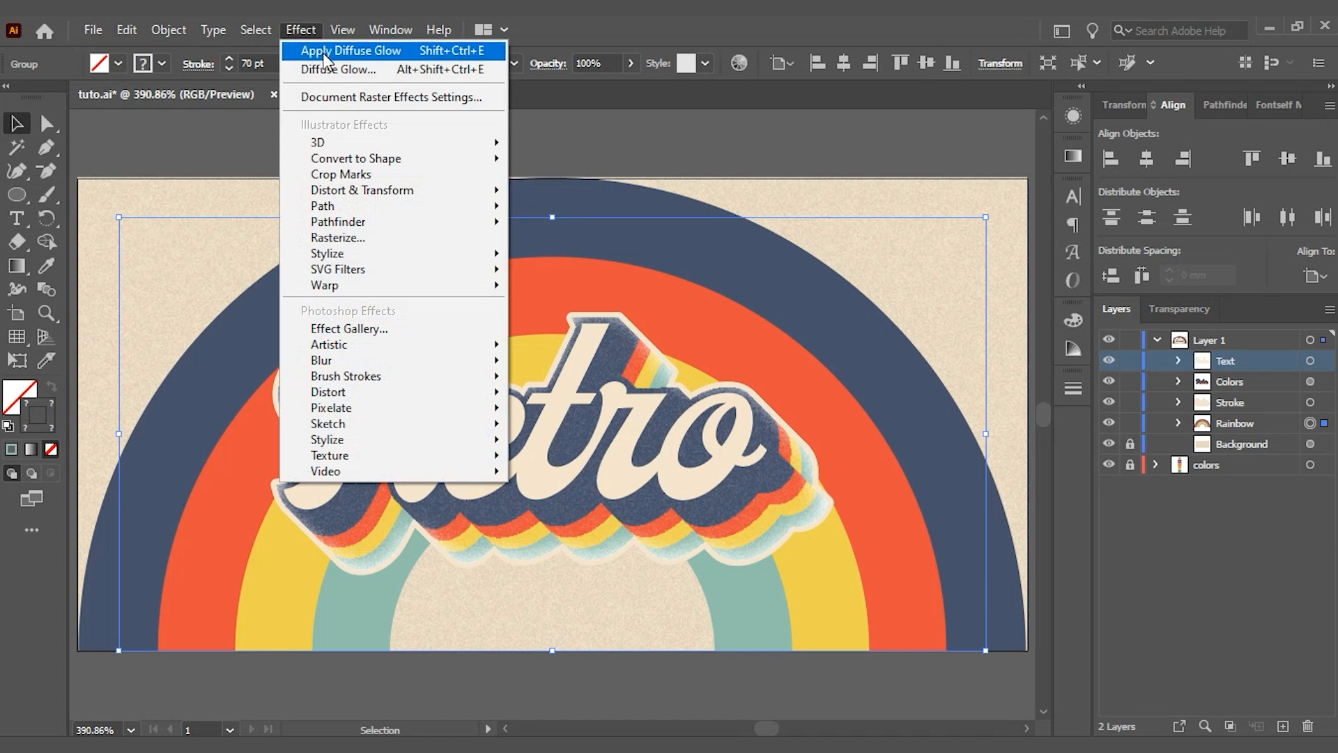
left_click(354, 51)
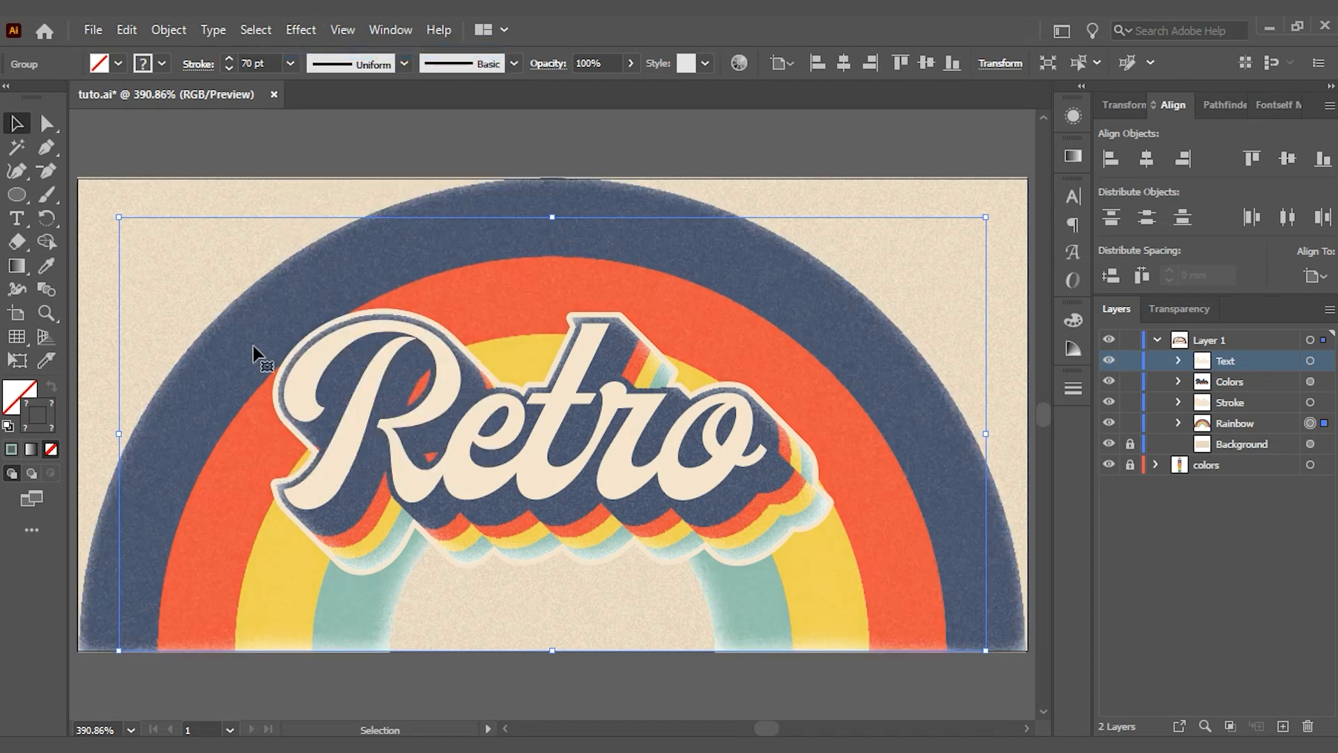
left_click(789, 158)
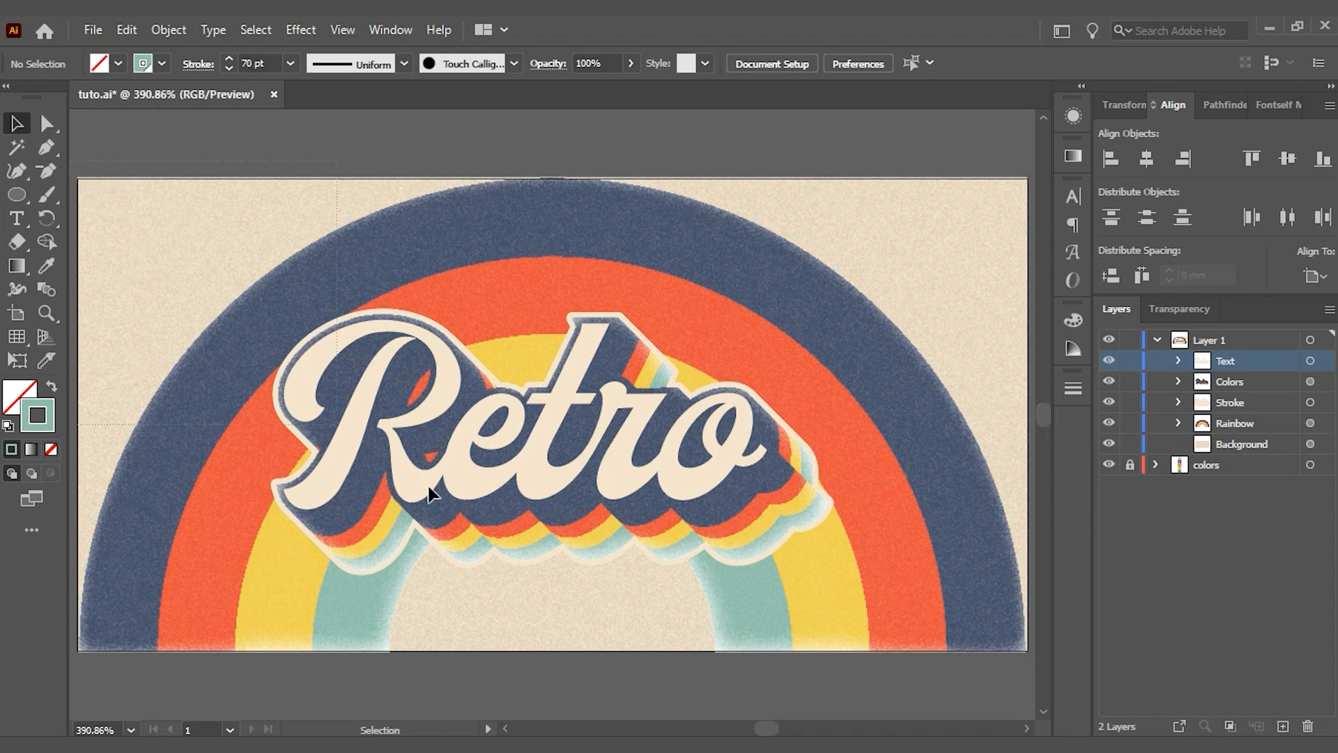
Group all the artwork together, including the background.
key("ctrl+a")
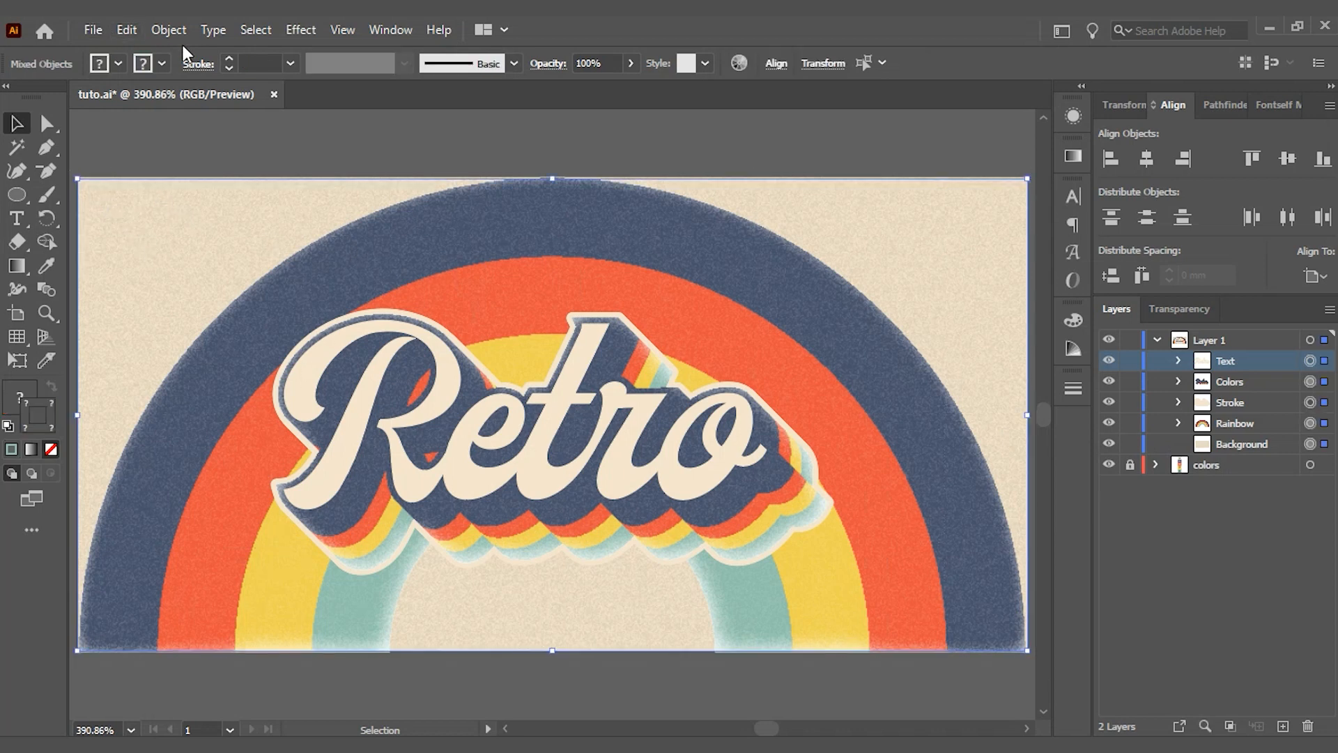
left_click(178, 35)
left_click(270, 119)
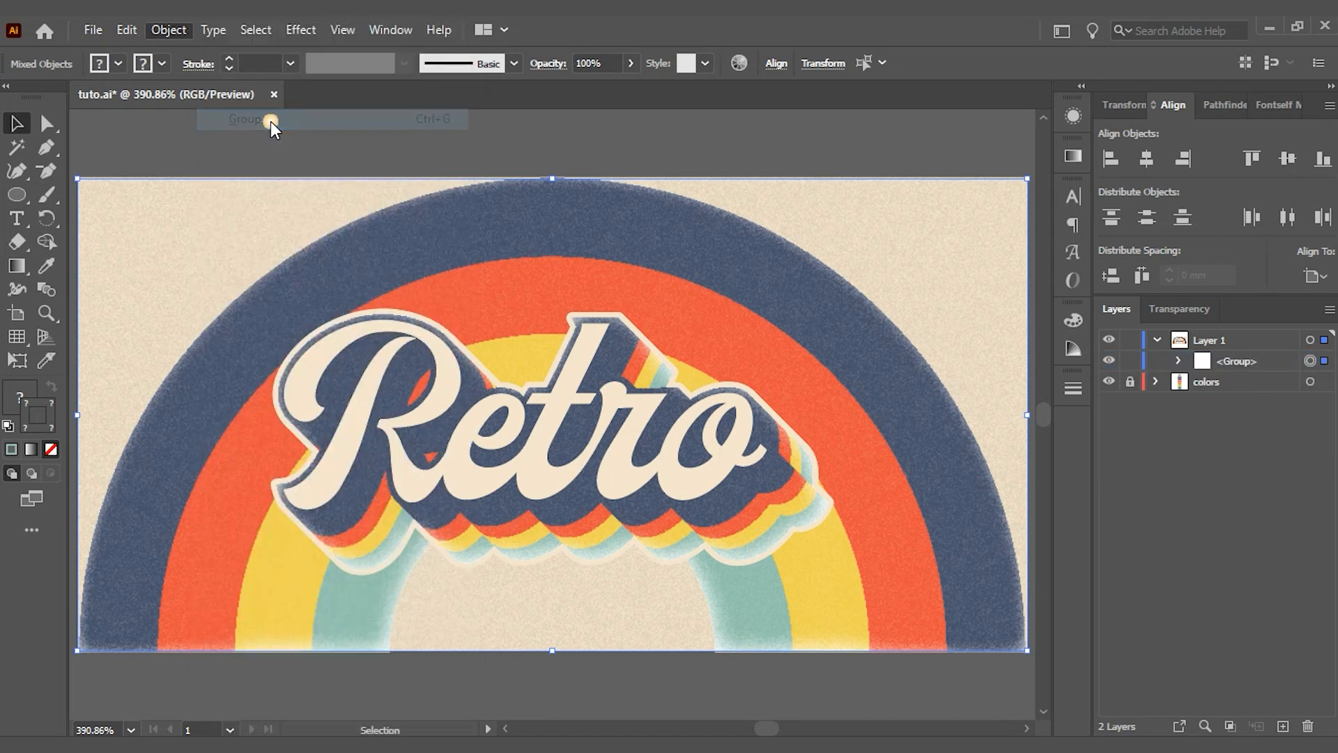
Create an opacity mask for the whole artwork group.
left_click(1168, 305)
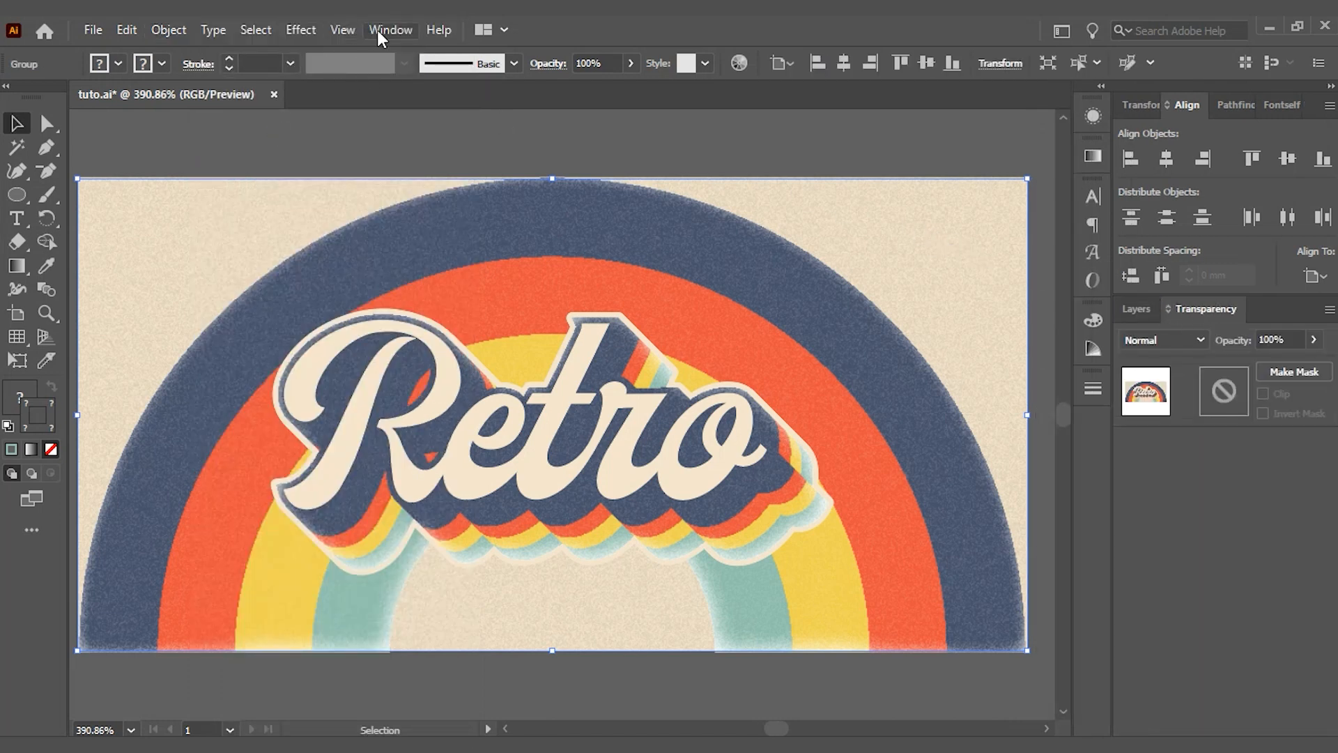
left_click(378, 30)
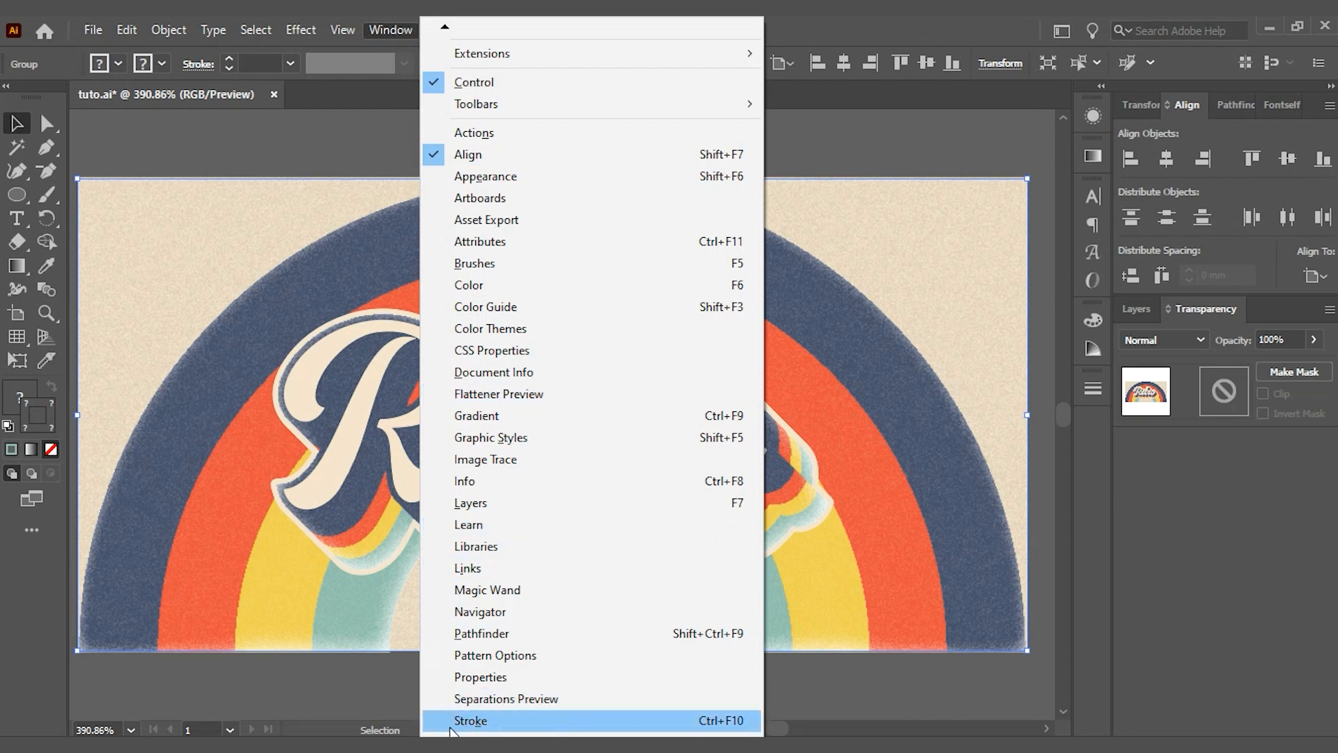
scroll(467, 720, "down", 3)
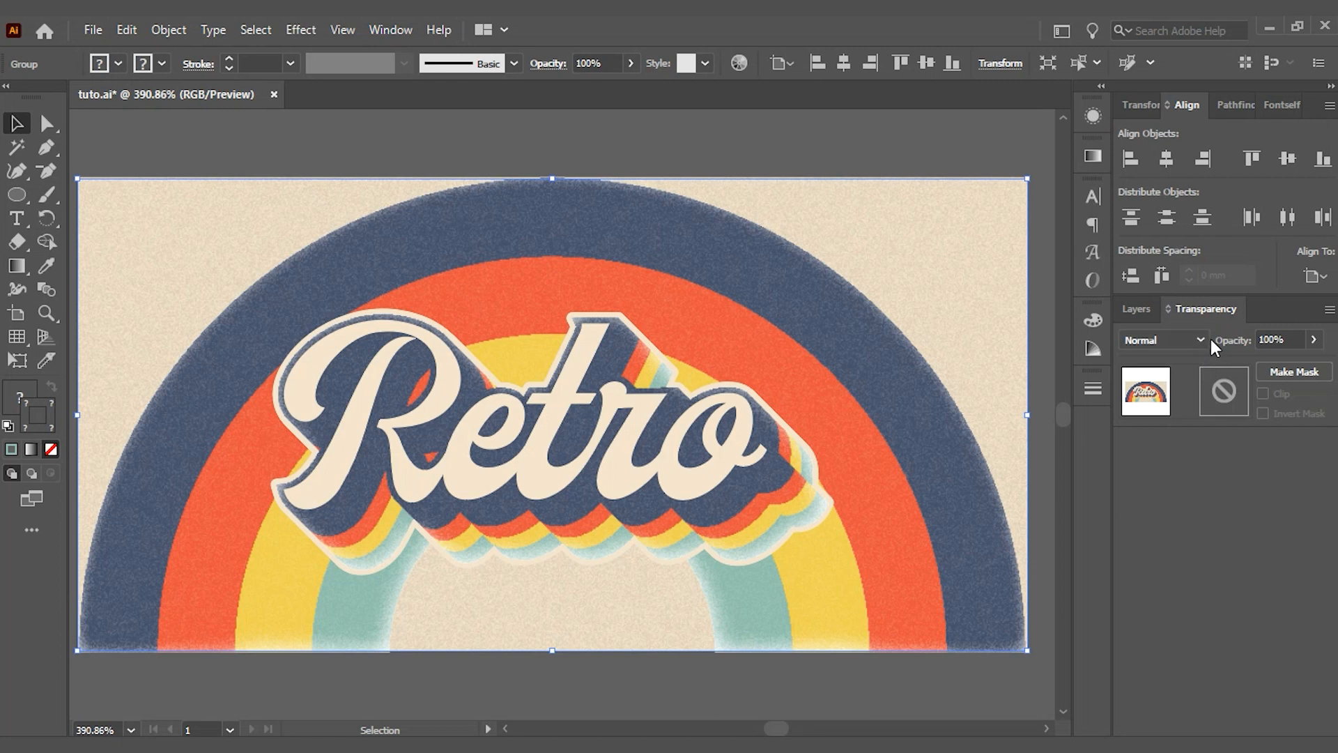
left_click(1293, 373)
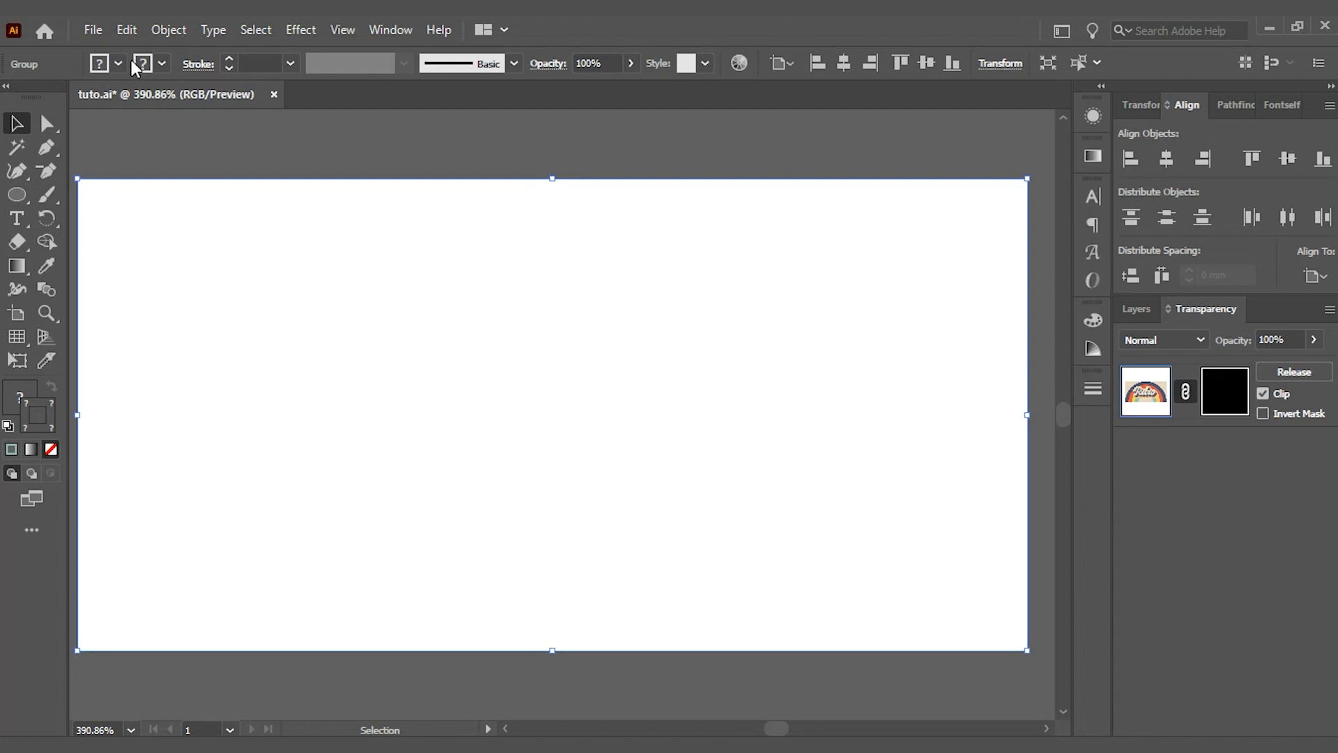
Open texture 108 from the FREE 20 Film Grain and Dust Textures folder.
left_click(92, 30)
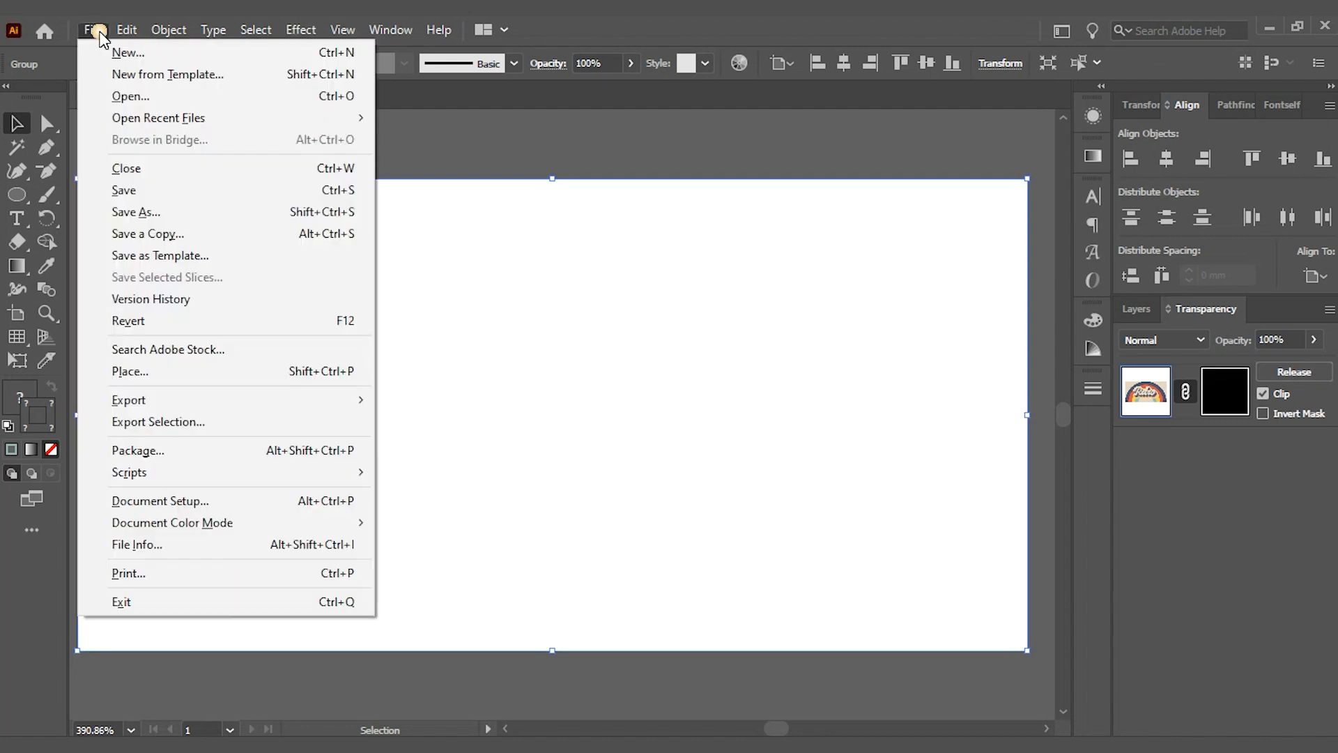
left_click(132, 98)
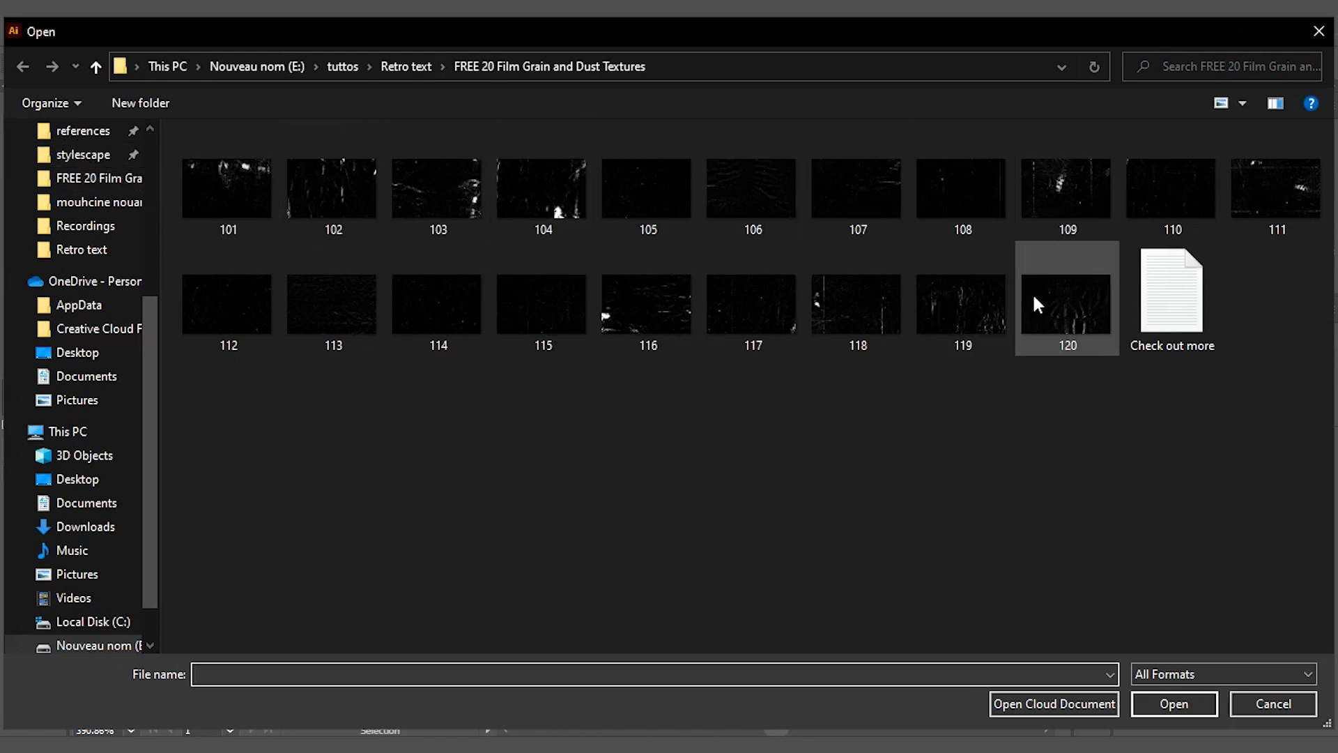
left_click(993, 212)
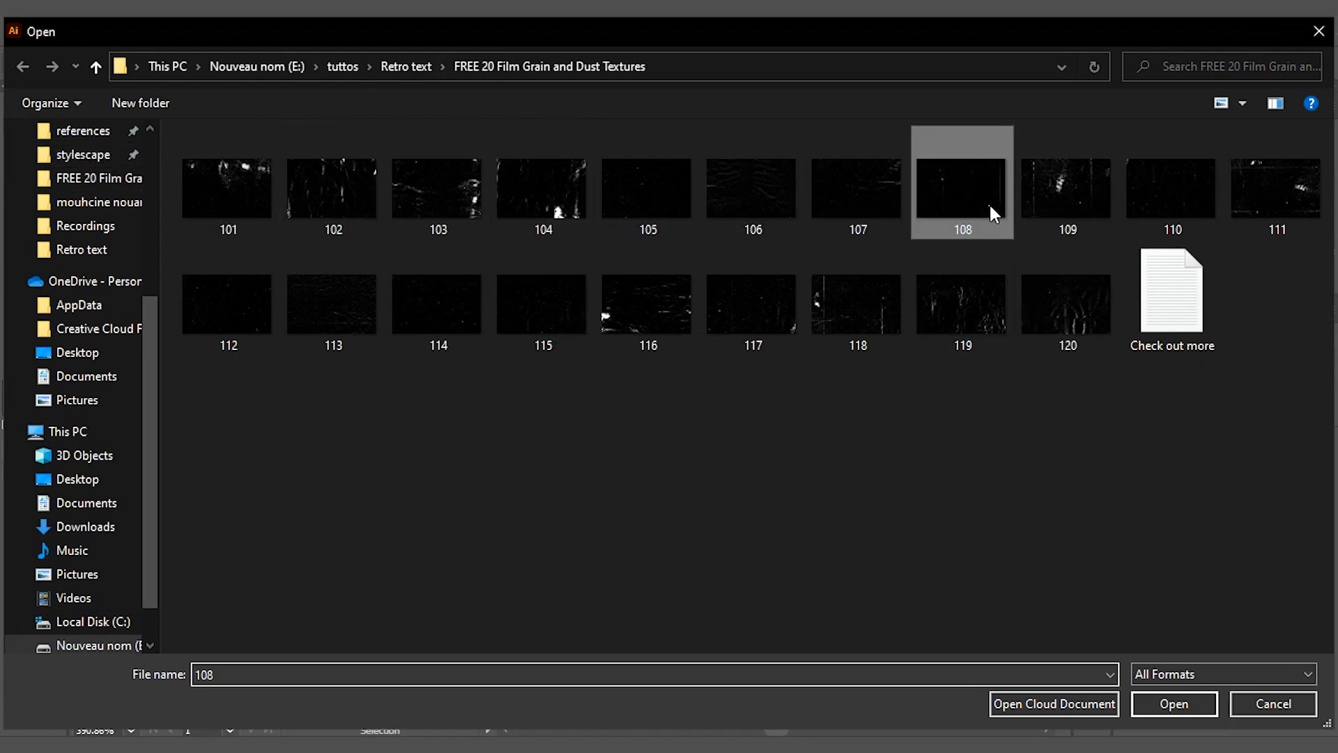
left_click(1193, 718)
left_click(1174, 704)
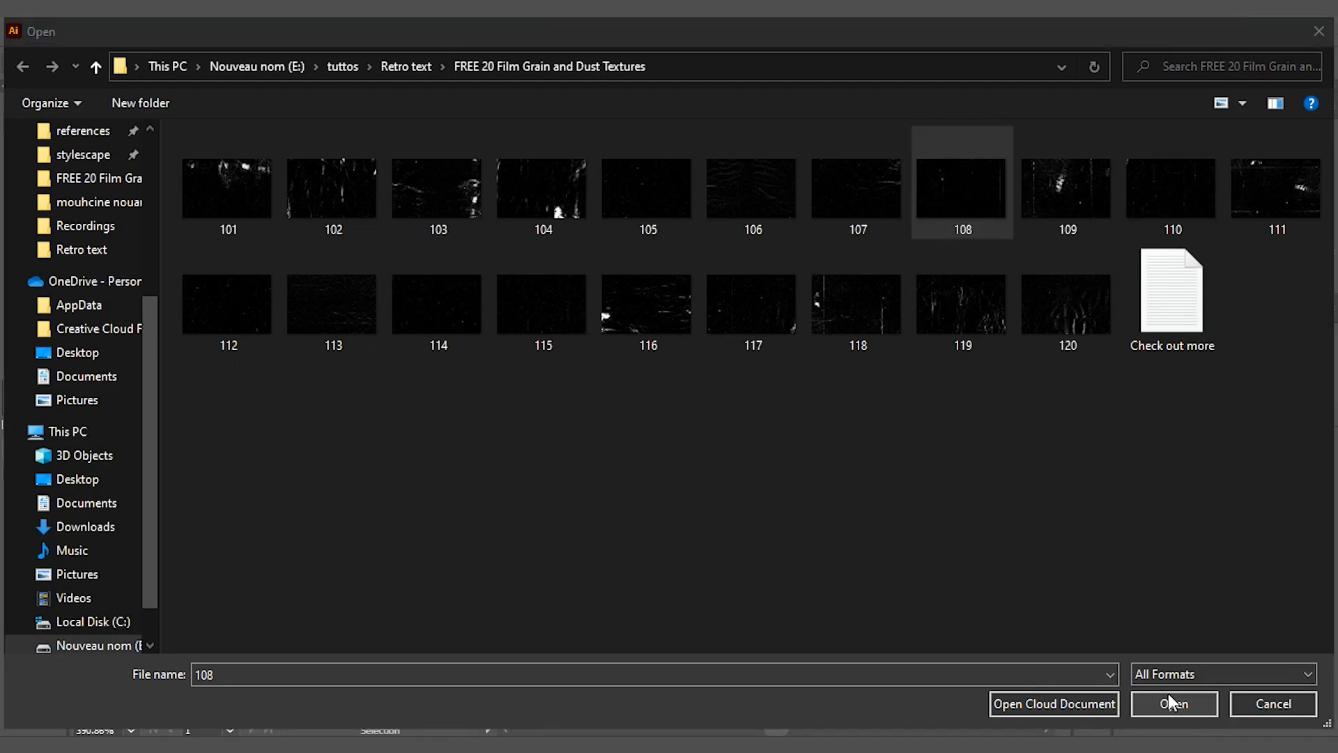
Select and copy the dust texture image.
left_click(638, 335)
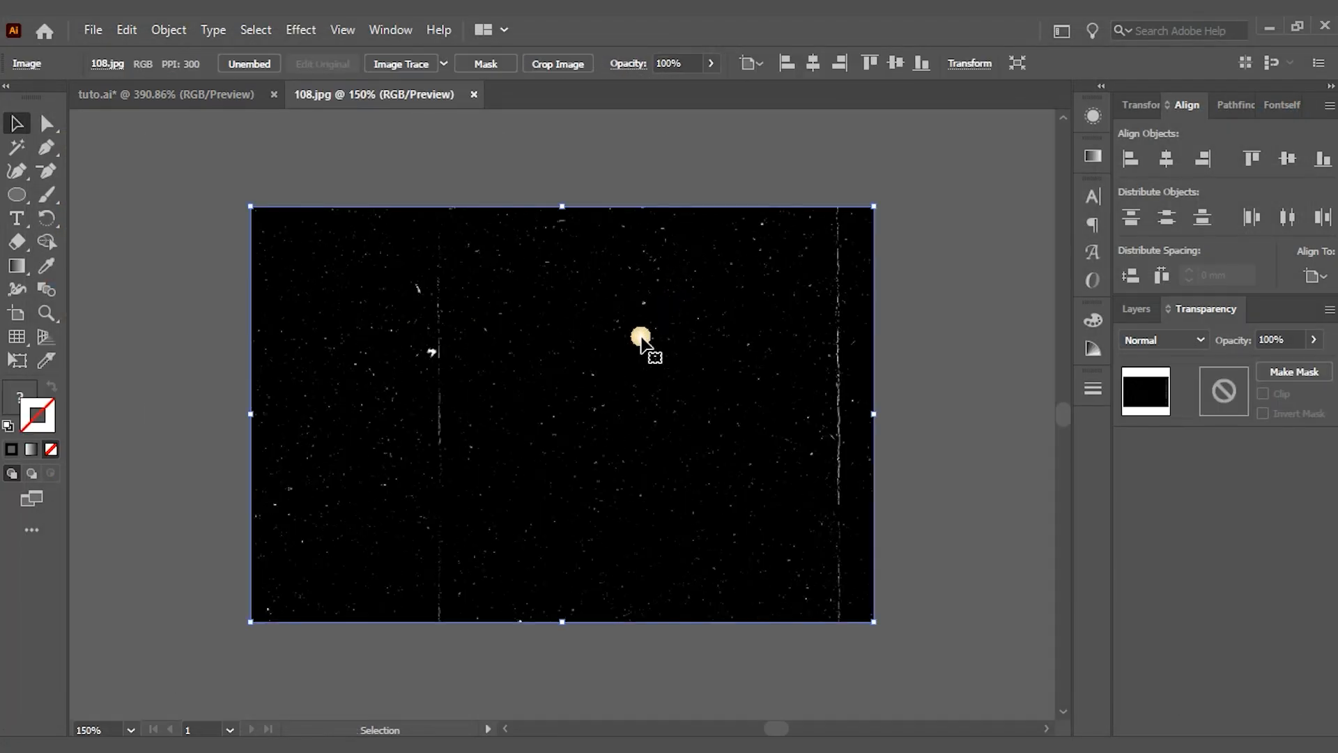
left_click(128, 30)
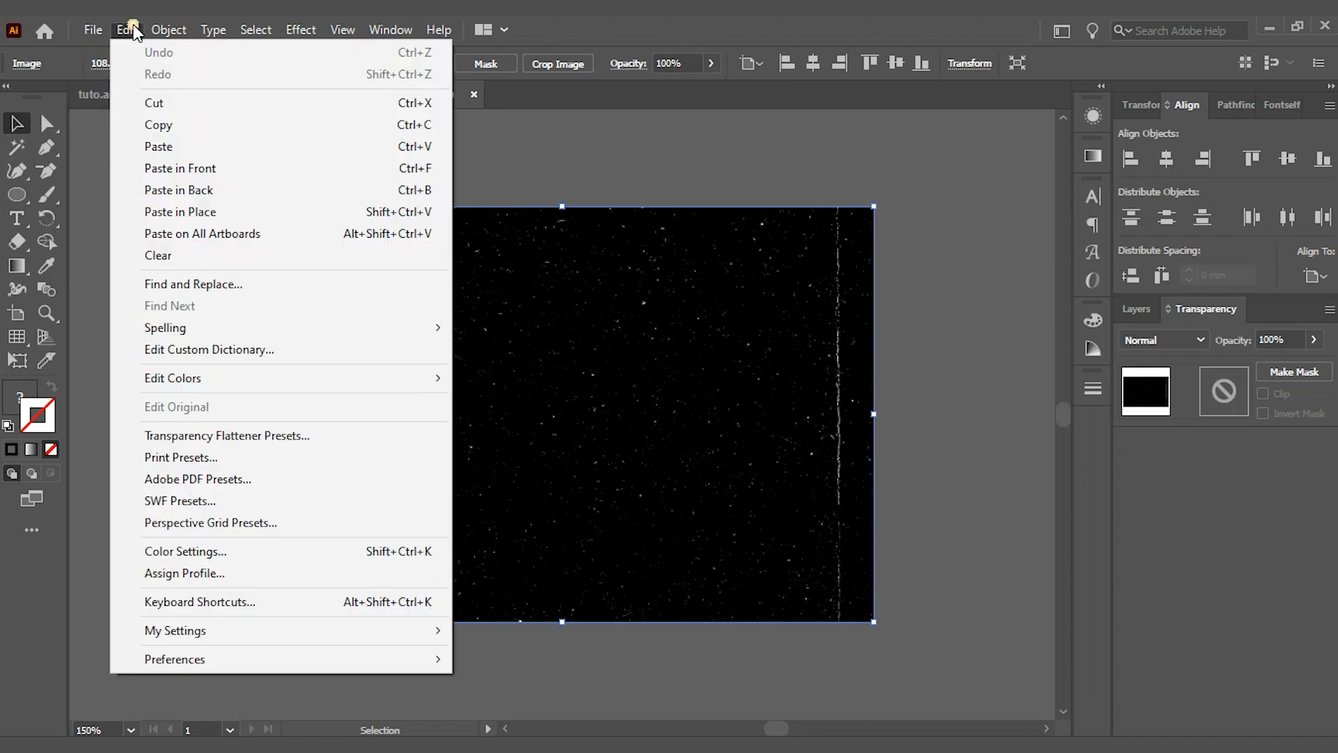
left_click(171, 129)
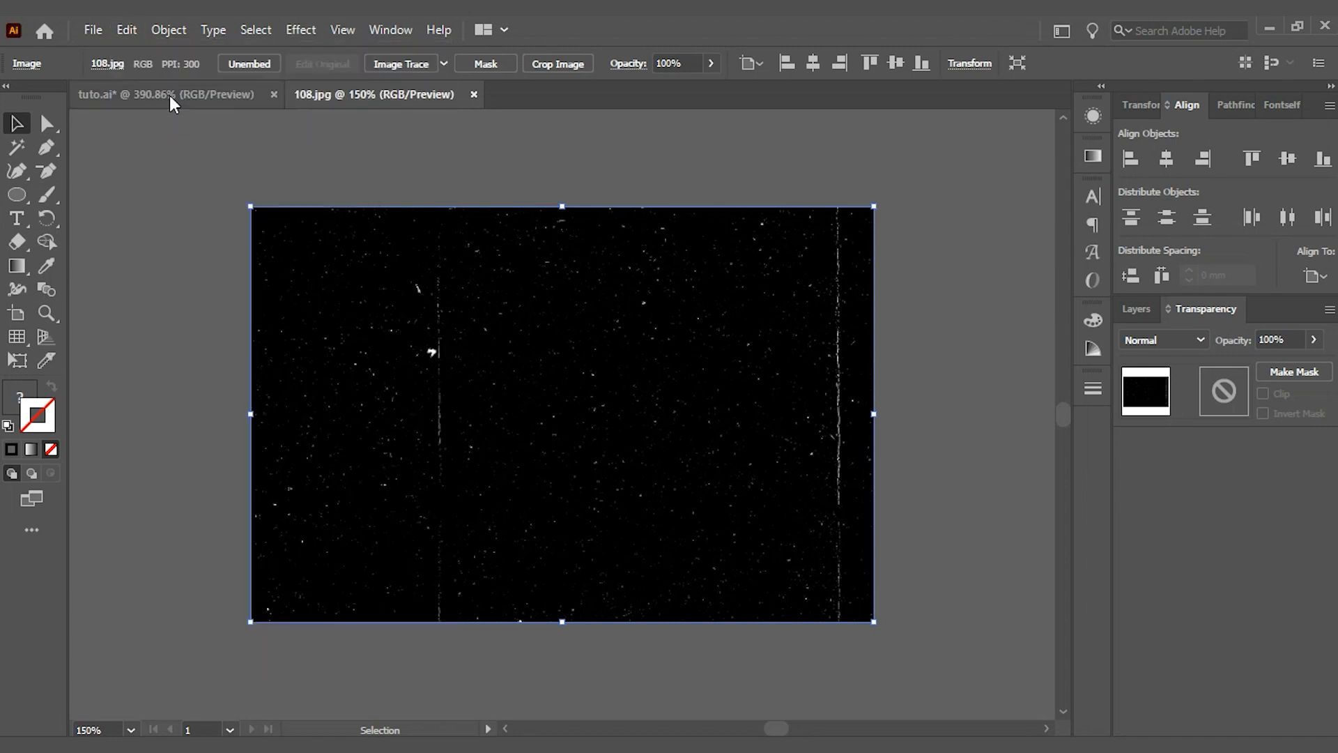
Paste the copied texture into the artwork group's opacity mask in tuto.ai, covering the artboard, and invert the mask.
left_click(170, 96)
left_click(1244, 413)
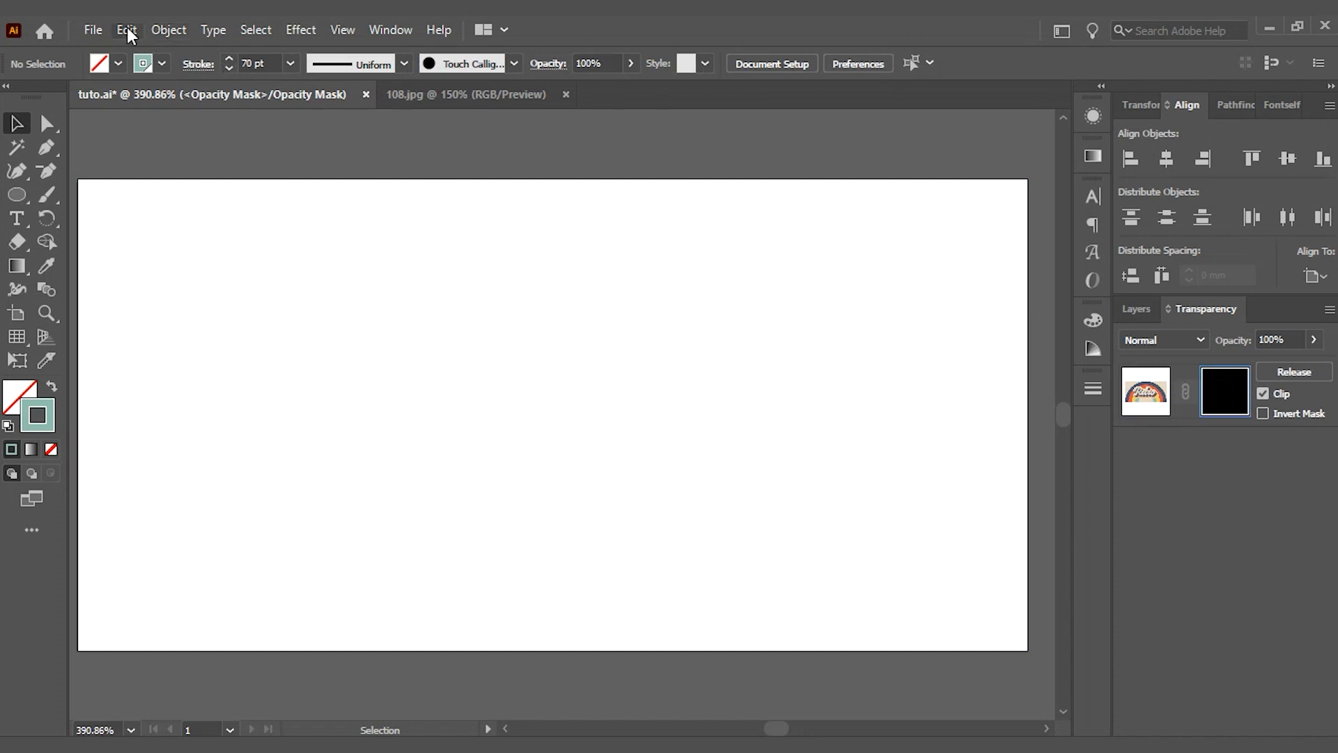
left_click(128, 30)
left_click(169, 145)
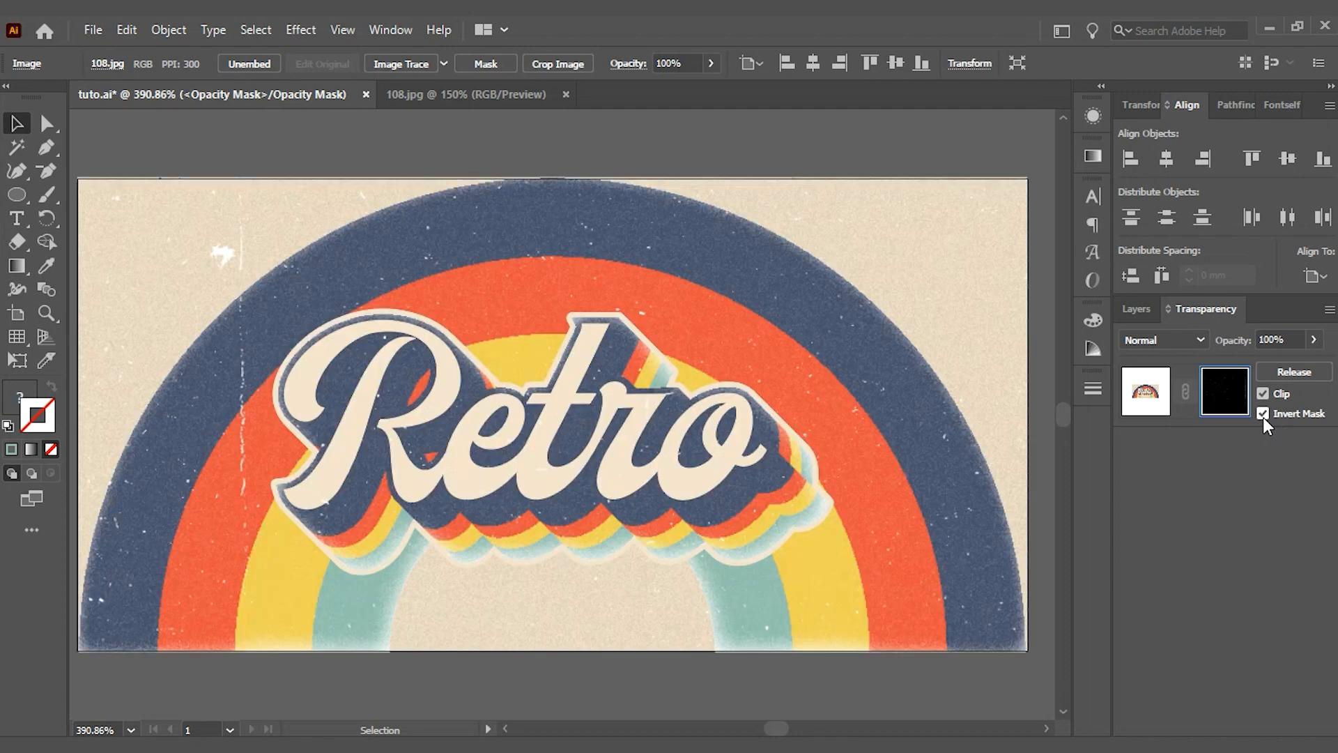
Shift the mask texture slightly down and left, and return from mask editing to the artwork group.
left_click_drag(224, 260, 186, 346)
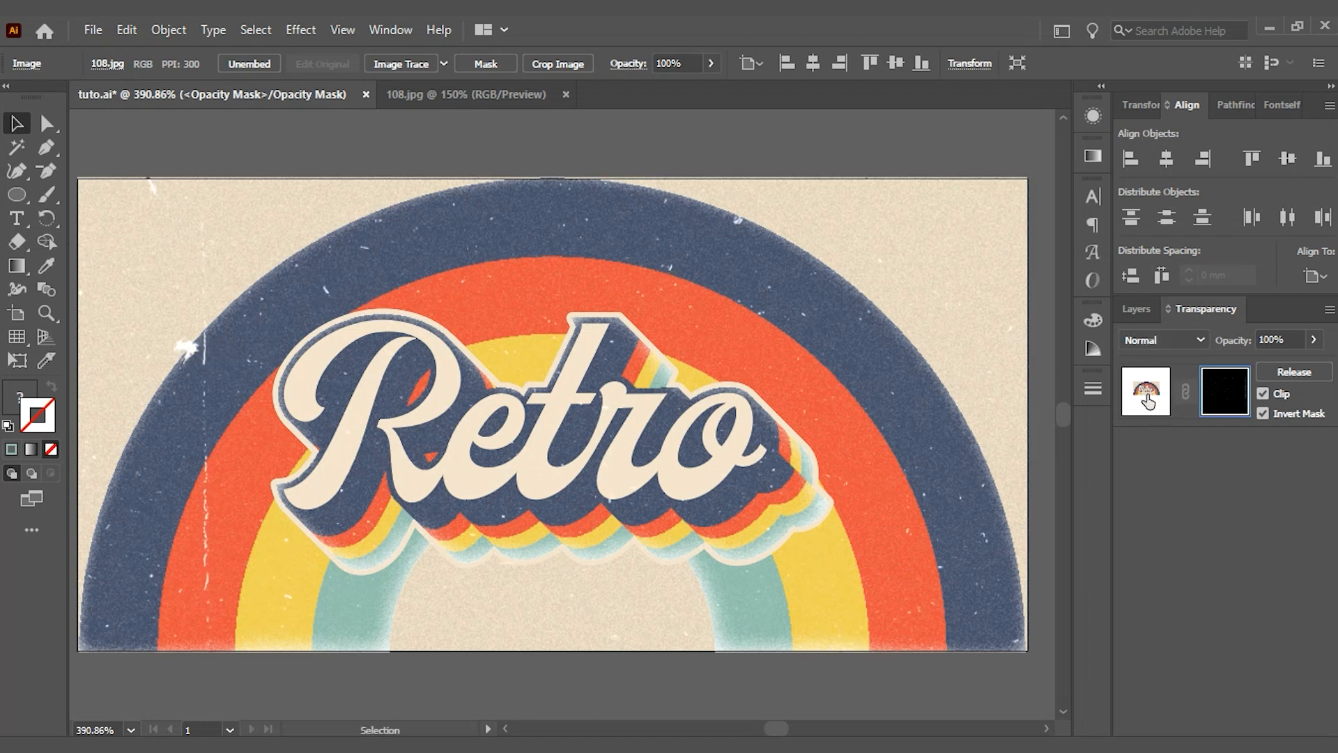
left_click(1149, 394)
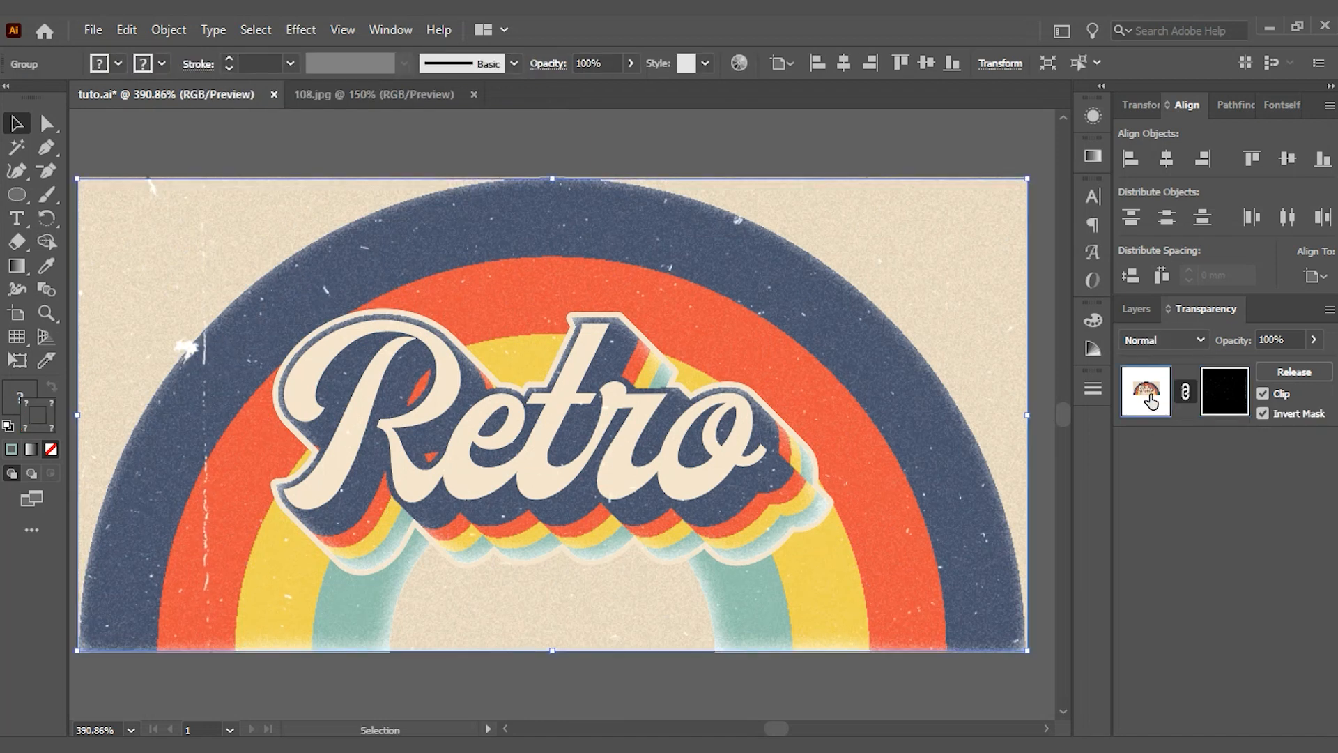
left_click(1134, 309)
left_click(1180, 360)
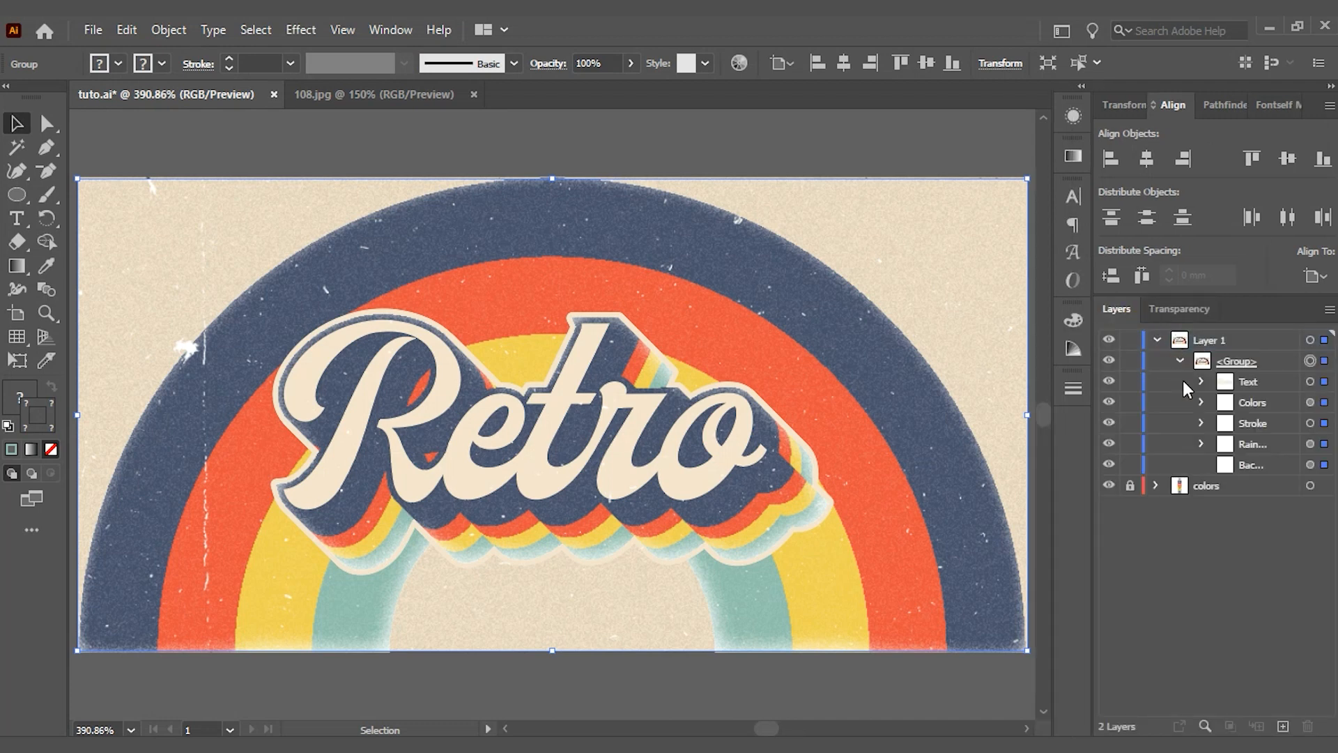
left_click(1158, 341)
left_click(1167, 309)
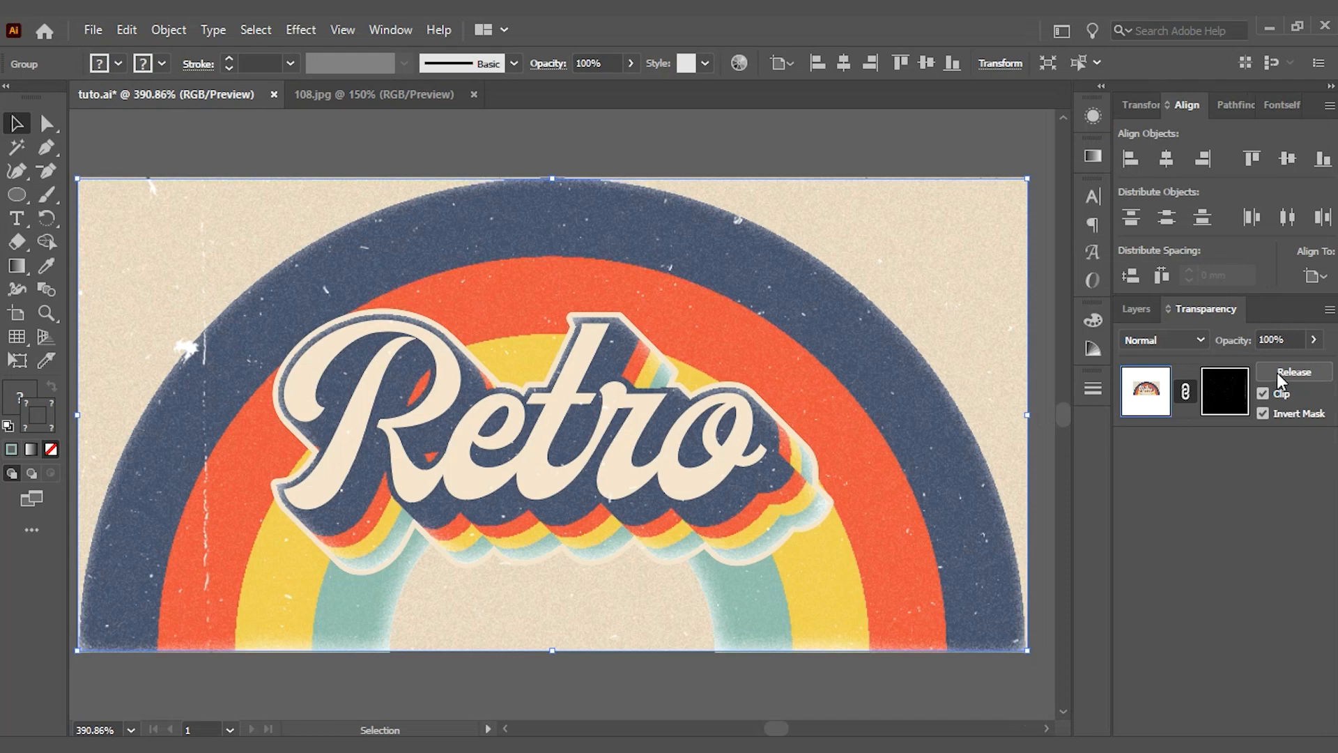